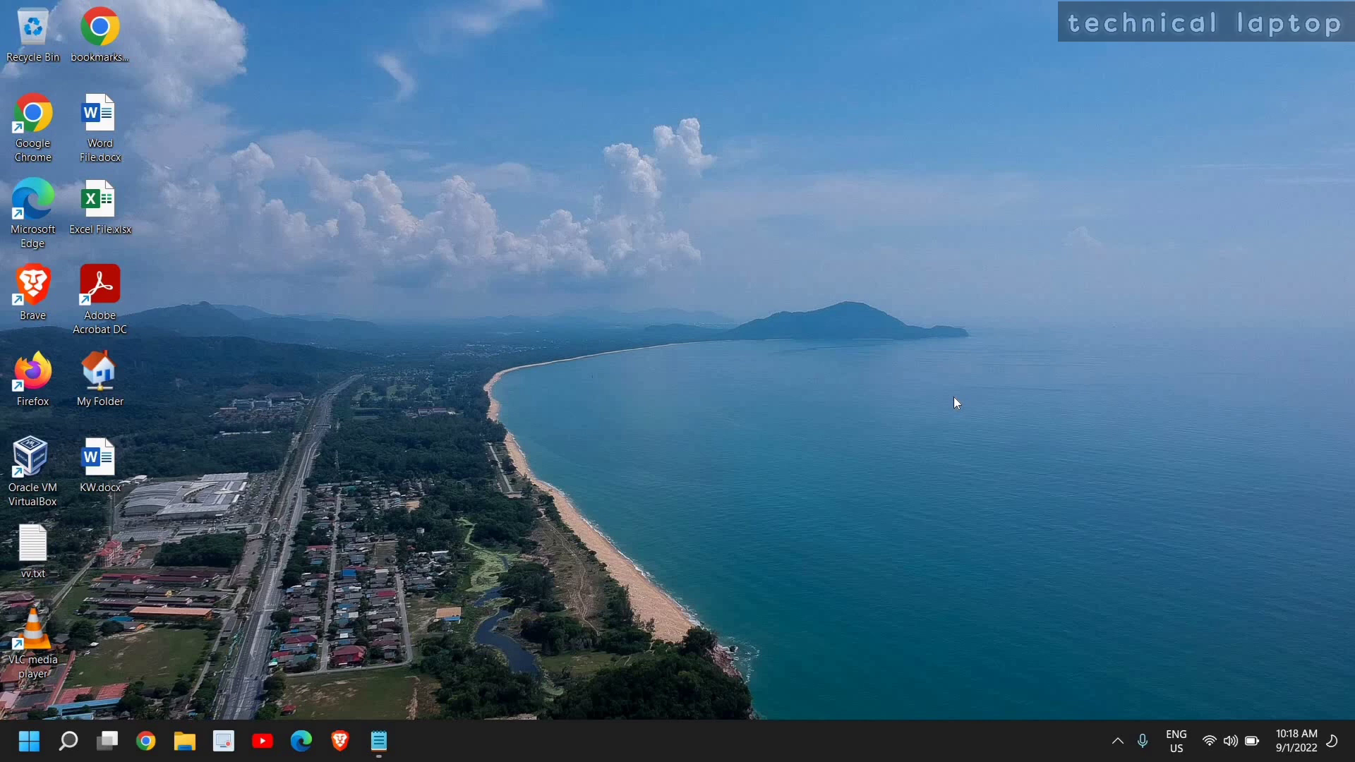
- Run services.msc from the Run dialog to open the Services console
{"action": "right_click", "coordinate": [29, 741]}
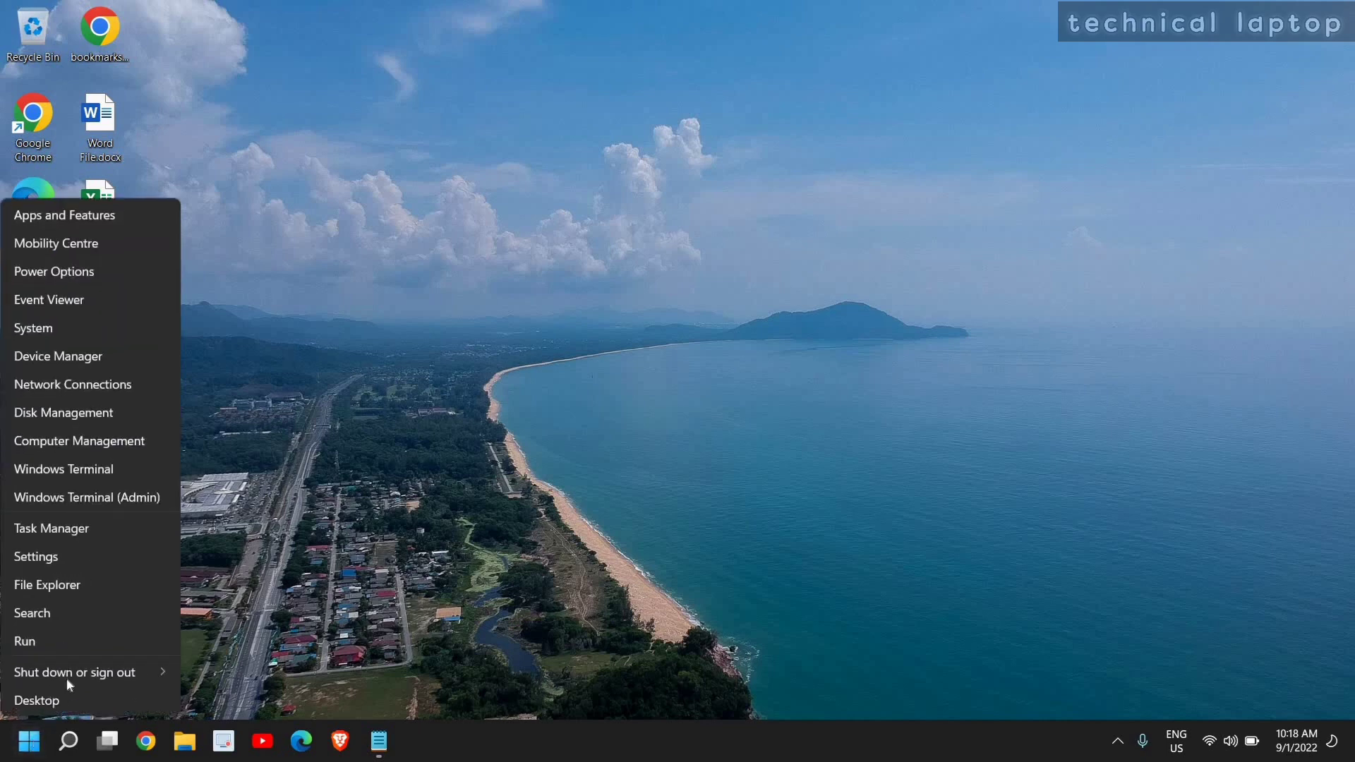
{"action": "left_click", "coordinate": [87, 641]}
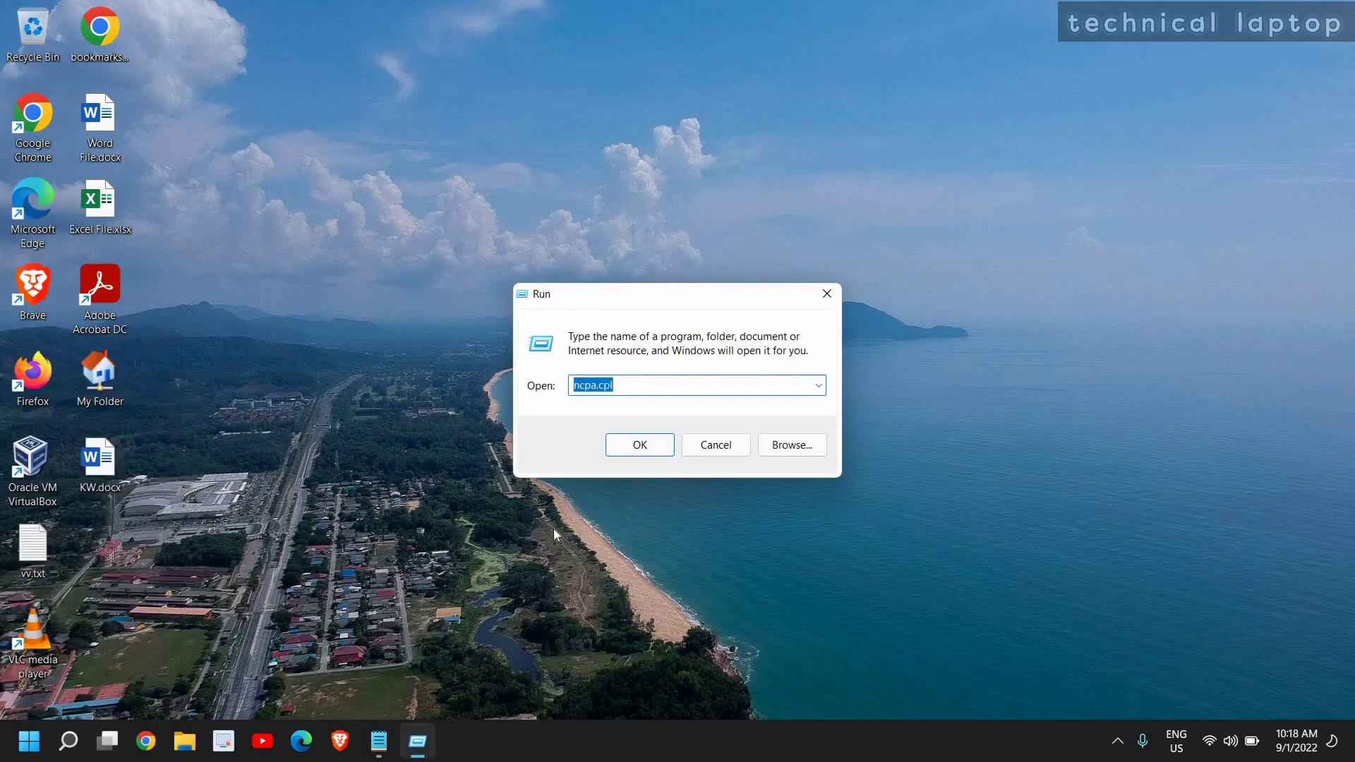
{"action": "type", "text": "ser"}
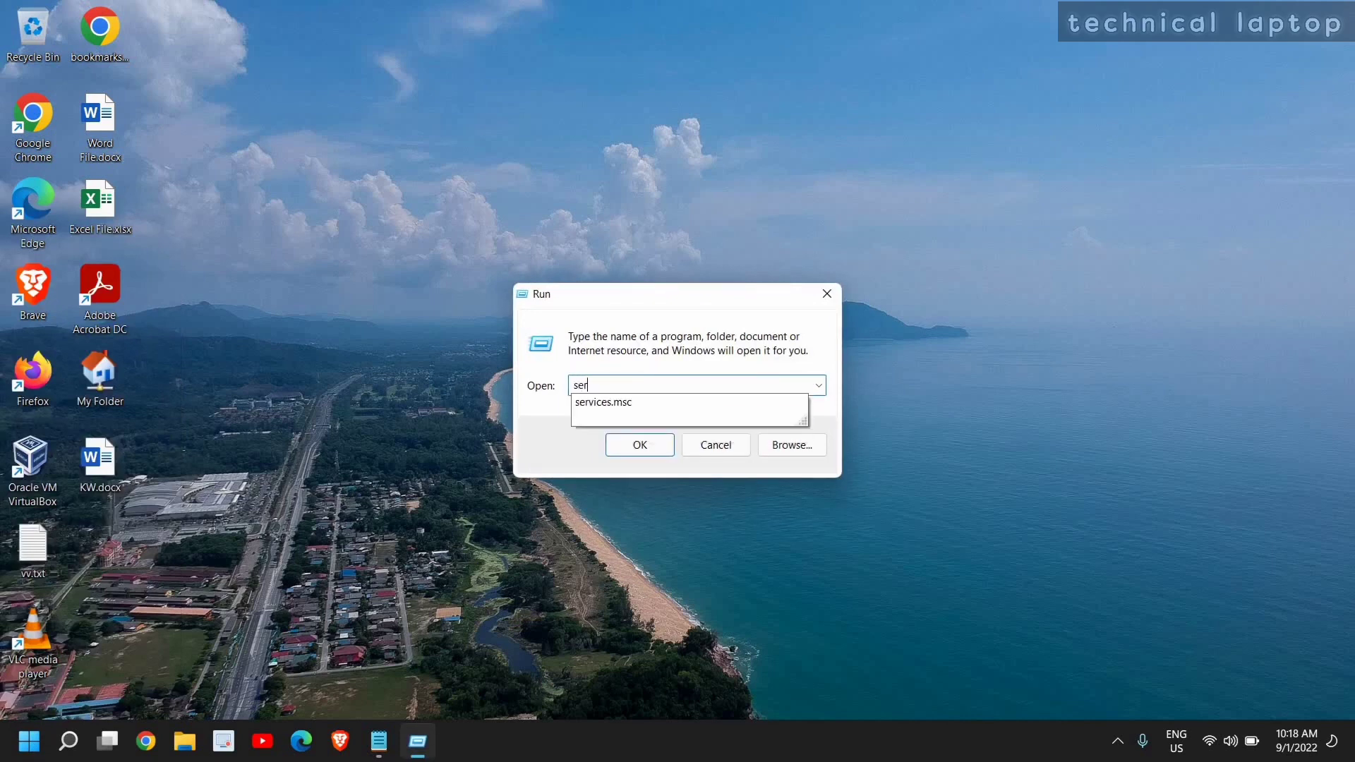
{"action": "key", "text": "Down"}
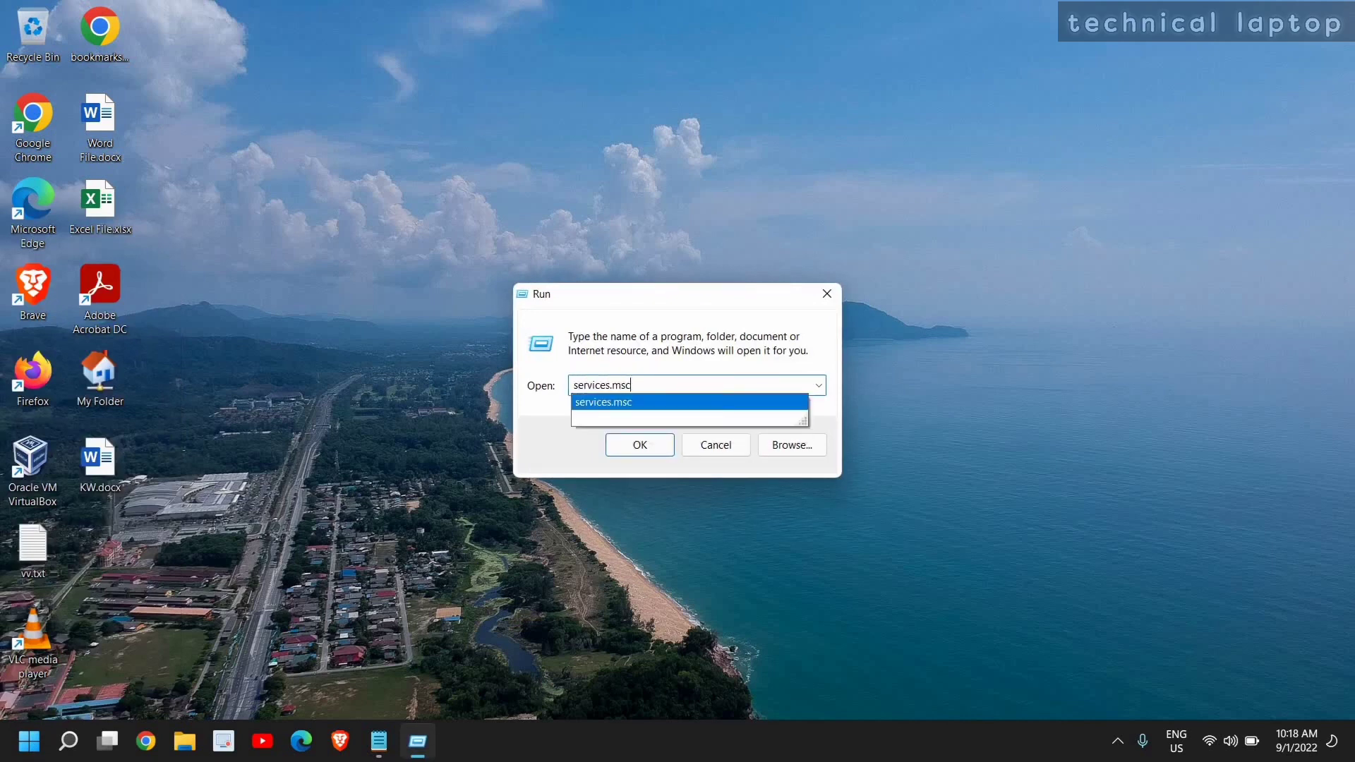
{"action": "left_click", "coordinate": [646, 445]}
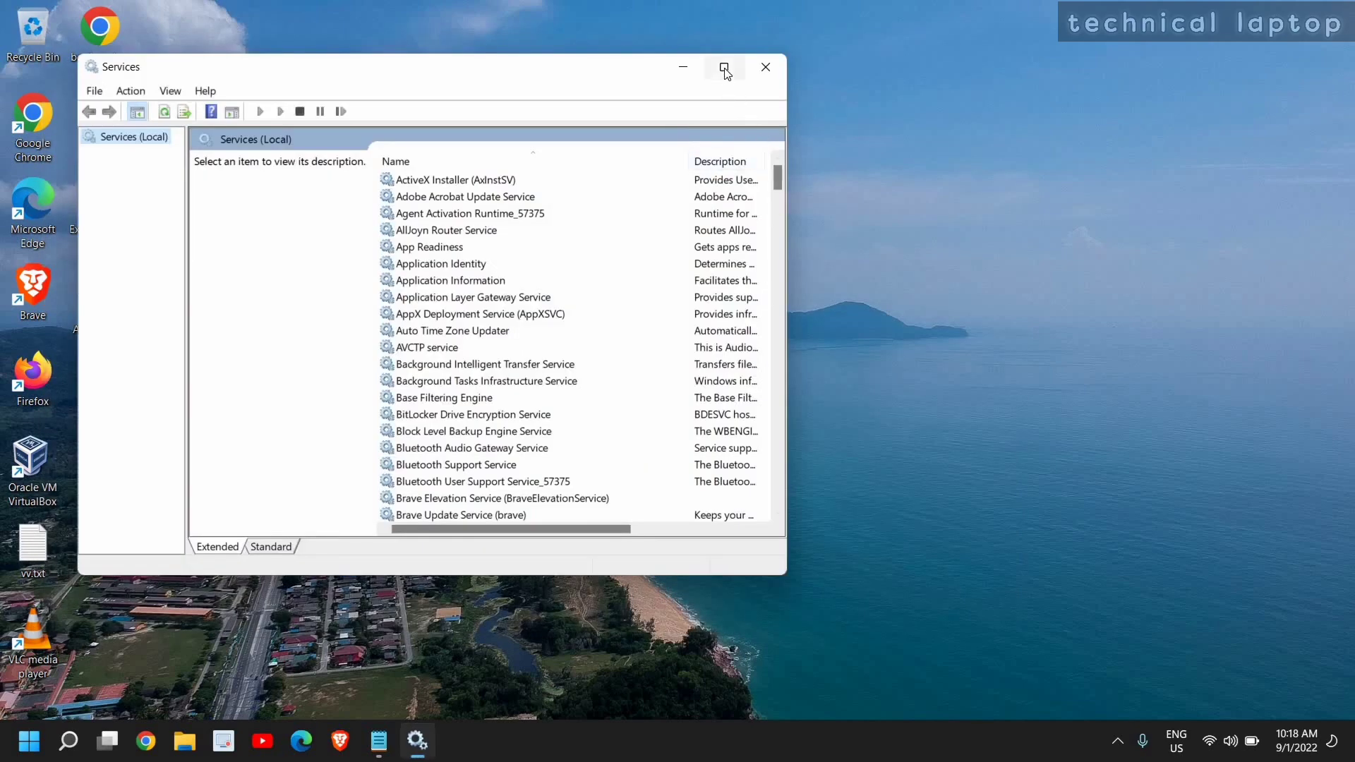
- Maximize the Services window and select the SysMain service in the list
{"action": "left_click", "coordinate": [724, 67]}
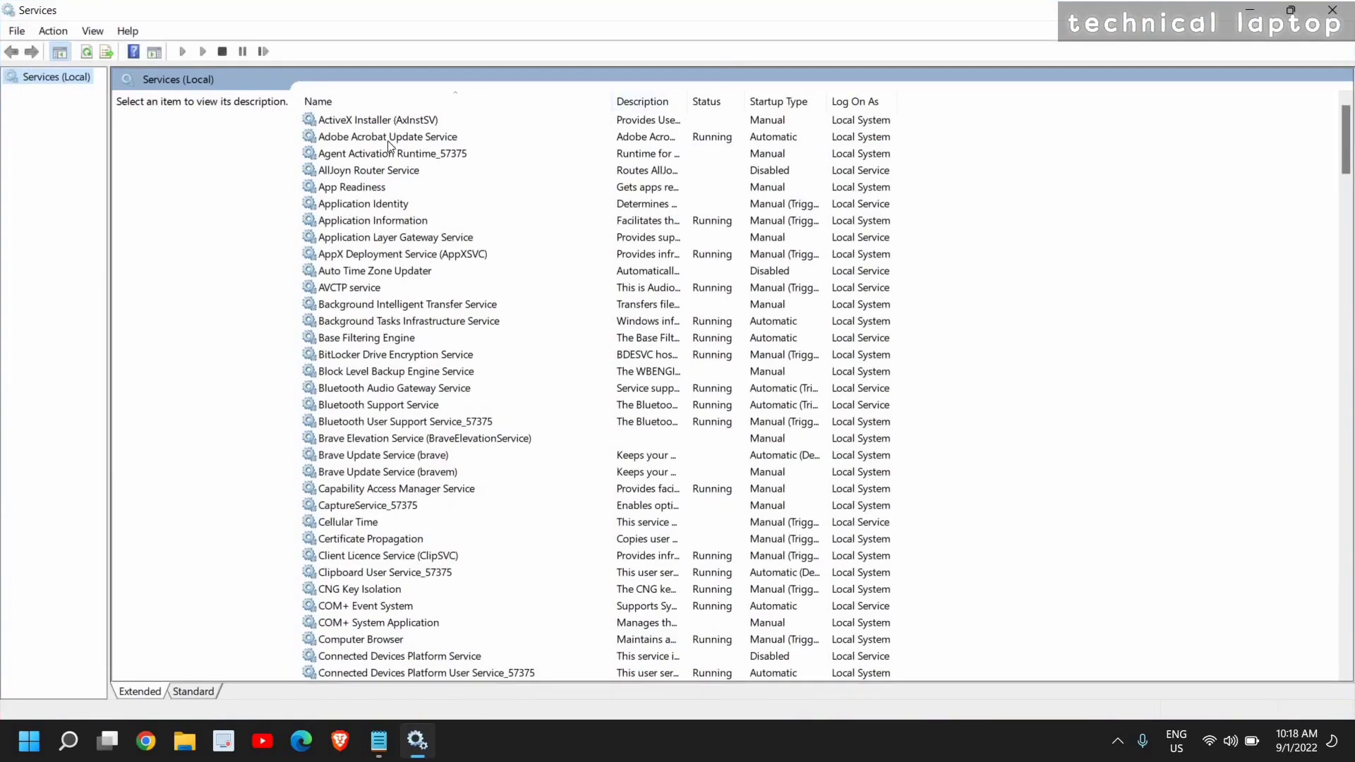
{"action": "left_click", "coordinate": [374, 393]}
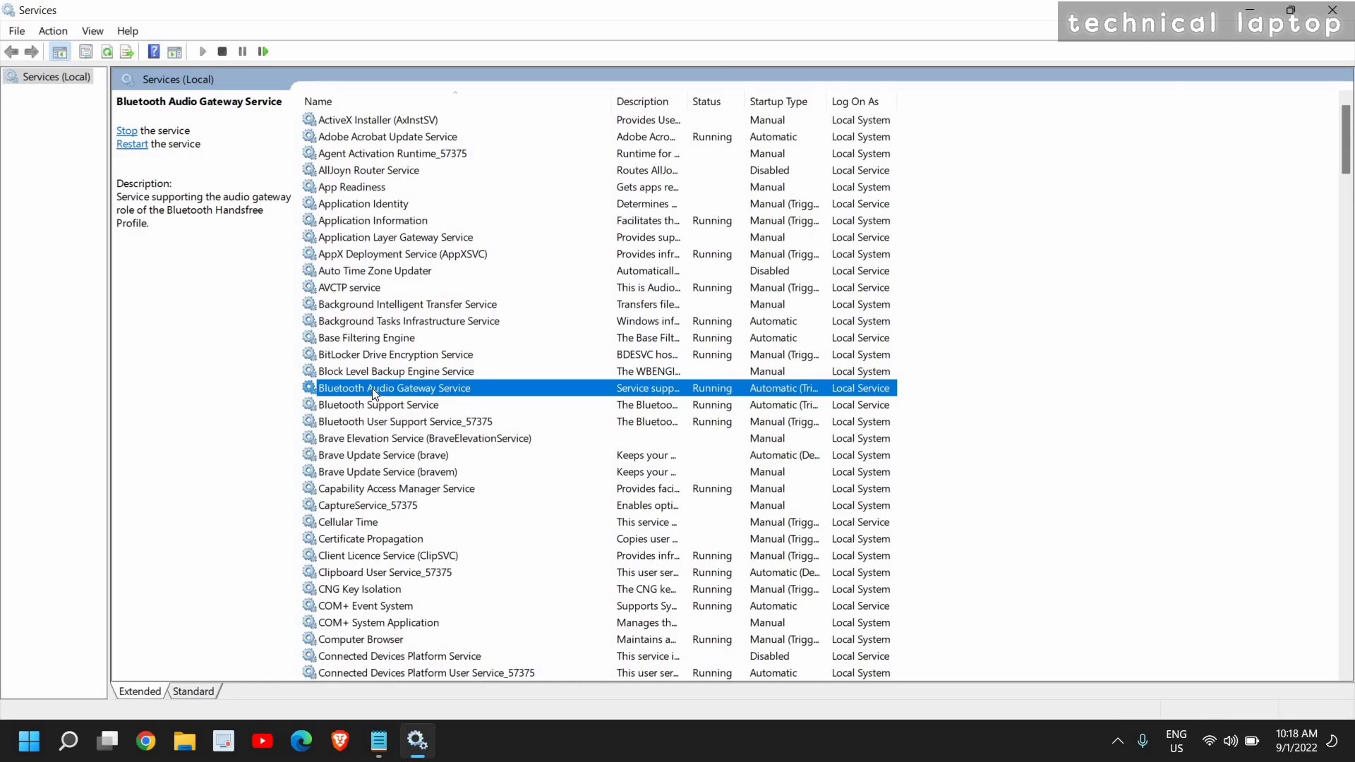
{"action": "key", "text": "s"}
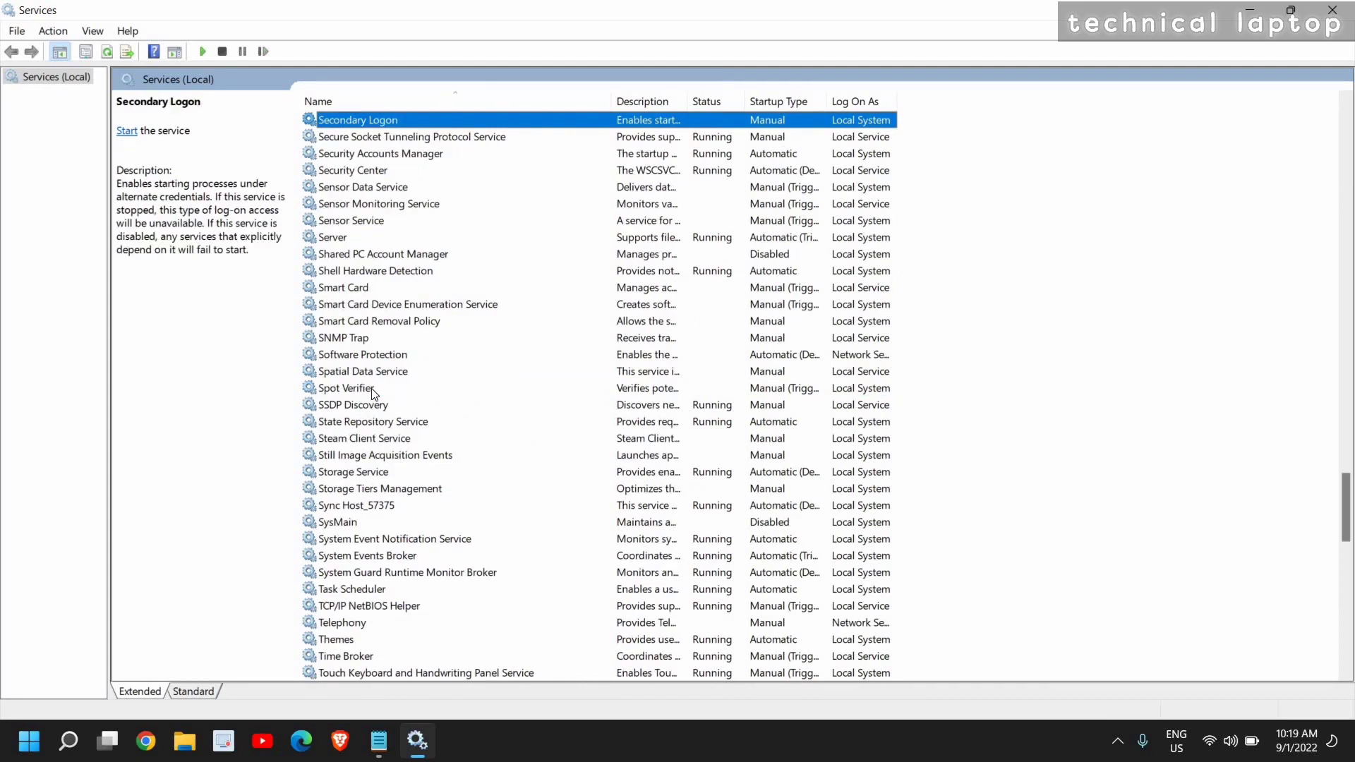
{"action": "key", "text": "Down"}
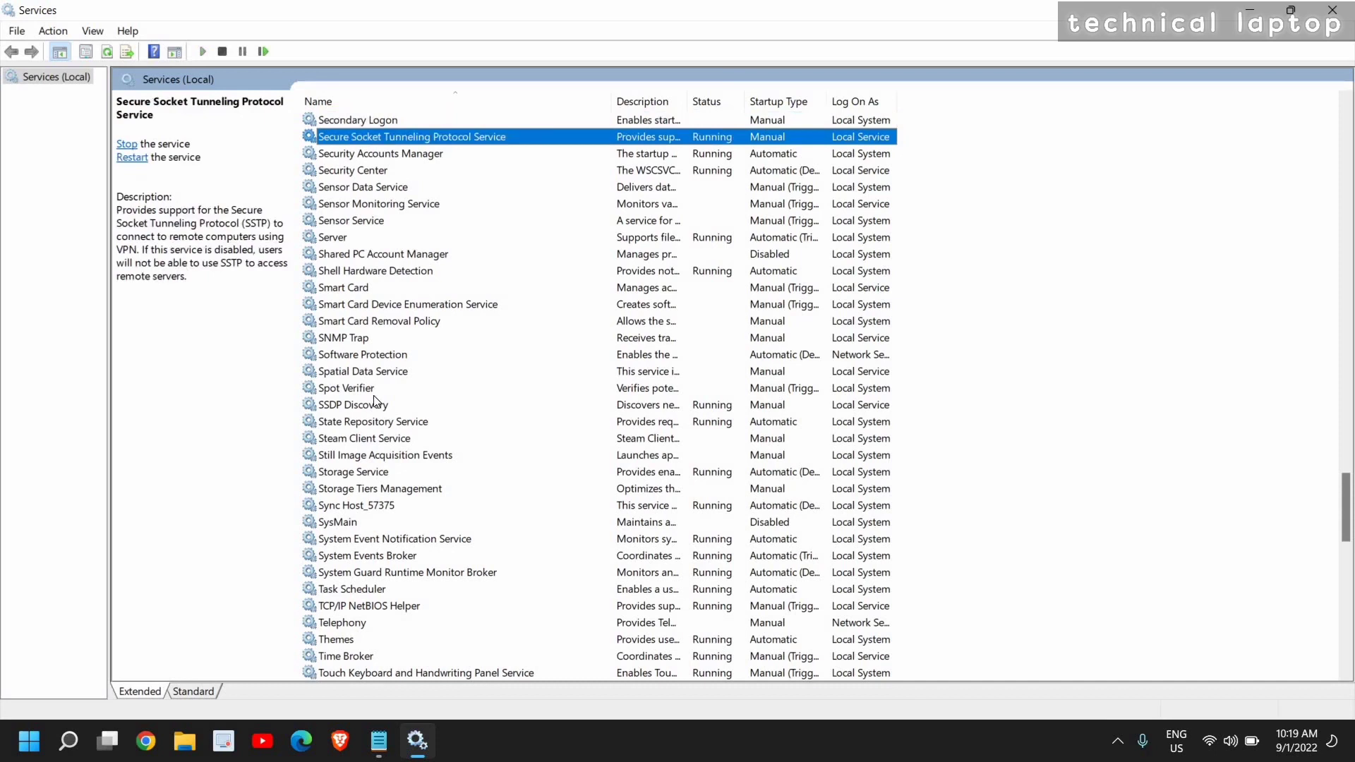
{"action": "left_click", "coordinate": [346, 528]}
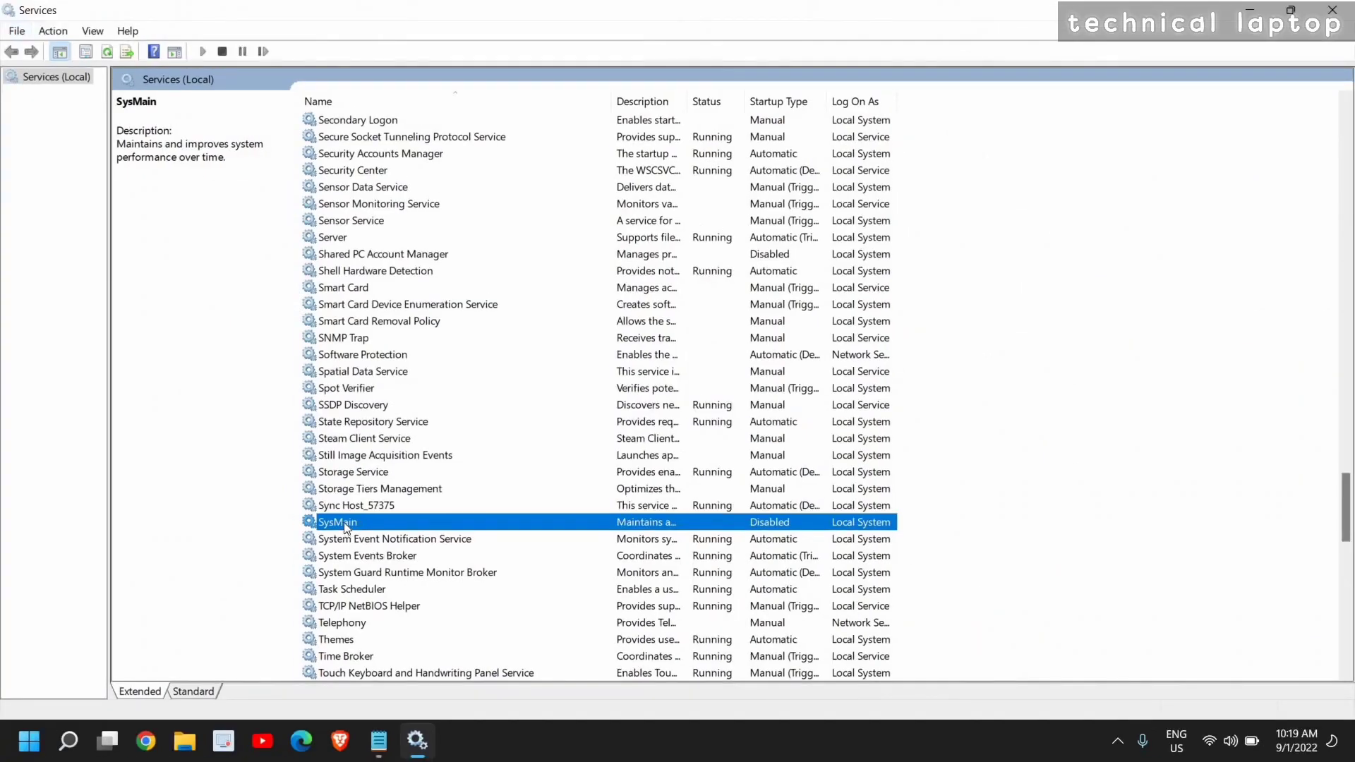
{"action": "right_click", "coordinate": [346, 526]}
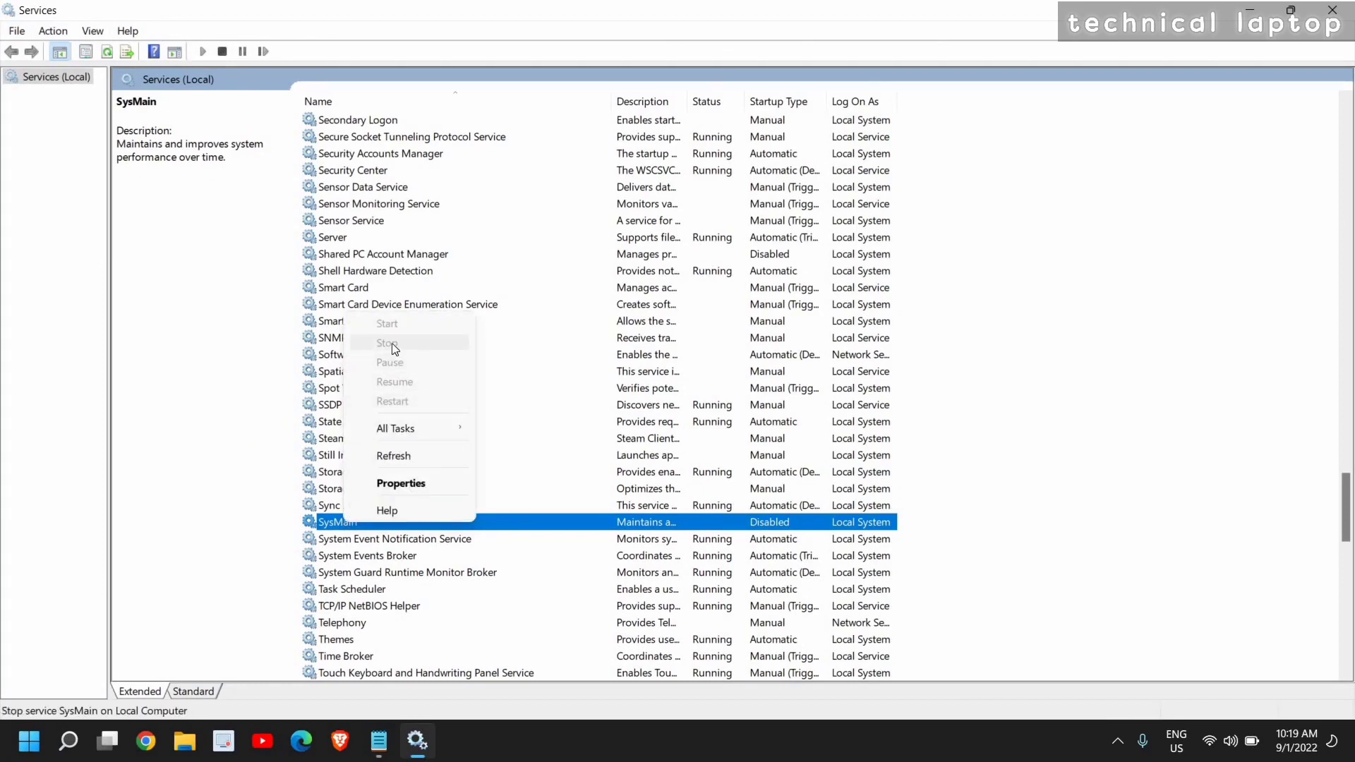
{"action": "left_click", "coordinate": [406, 485]}
{"action": "left_click", "coordinate": [668, 350]}
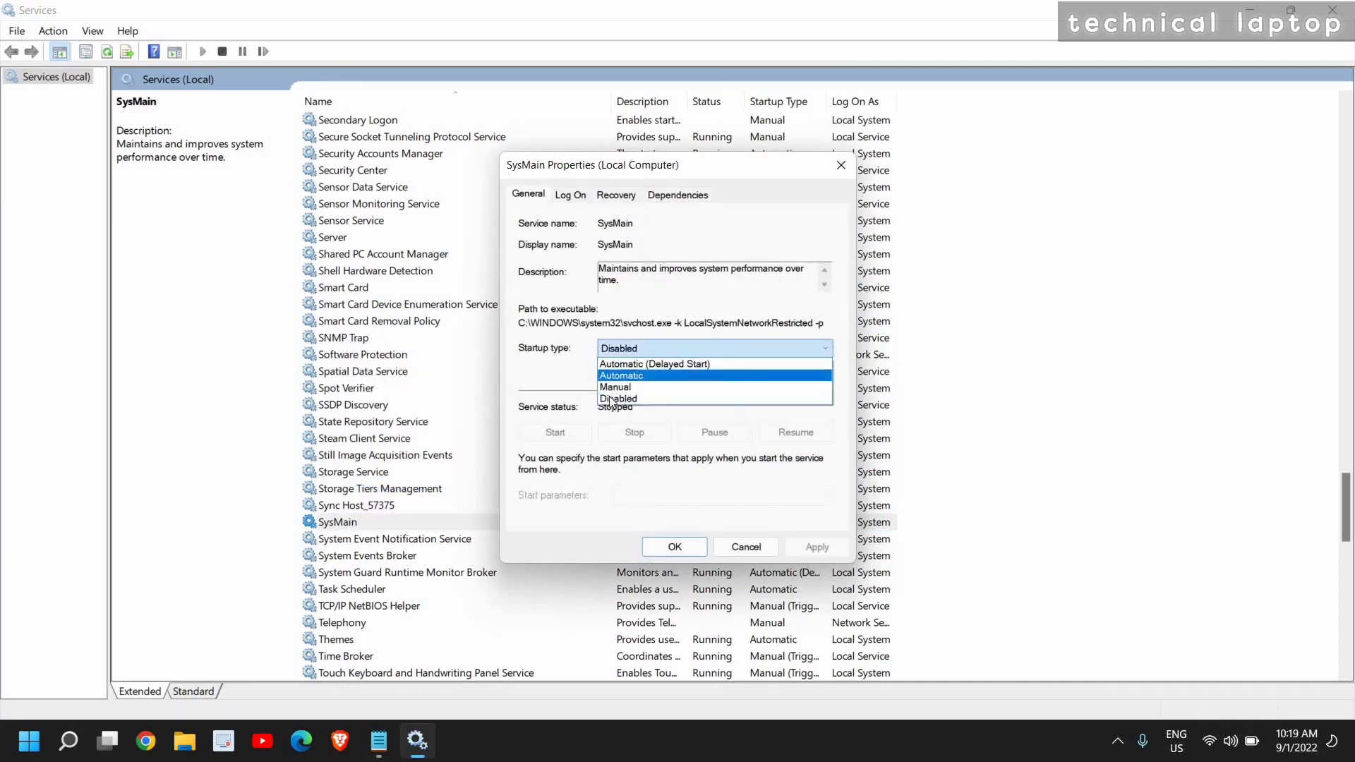
{"action": "left_click", "coordinate": [700, 519]}
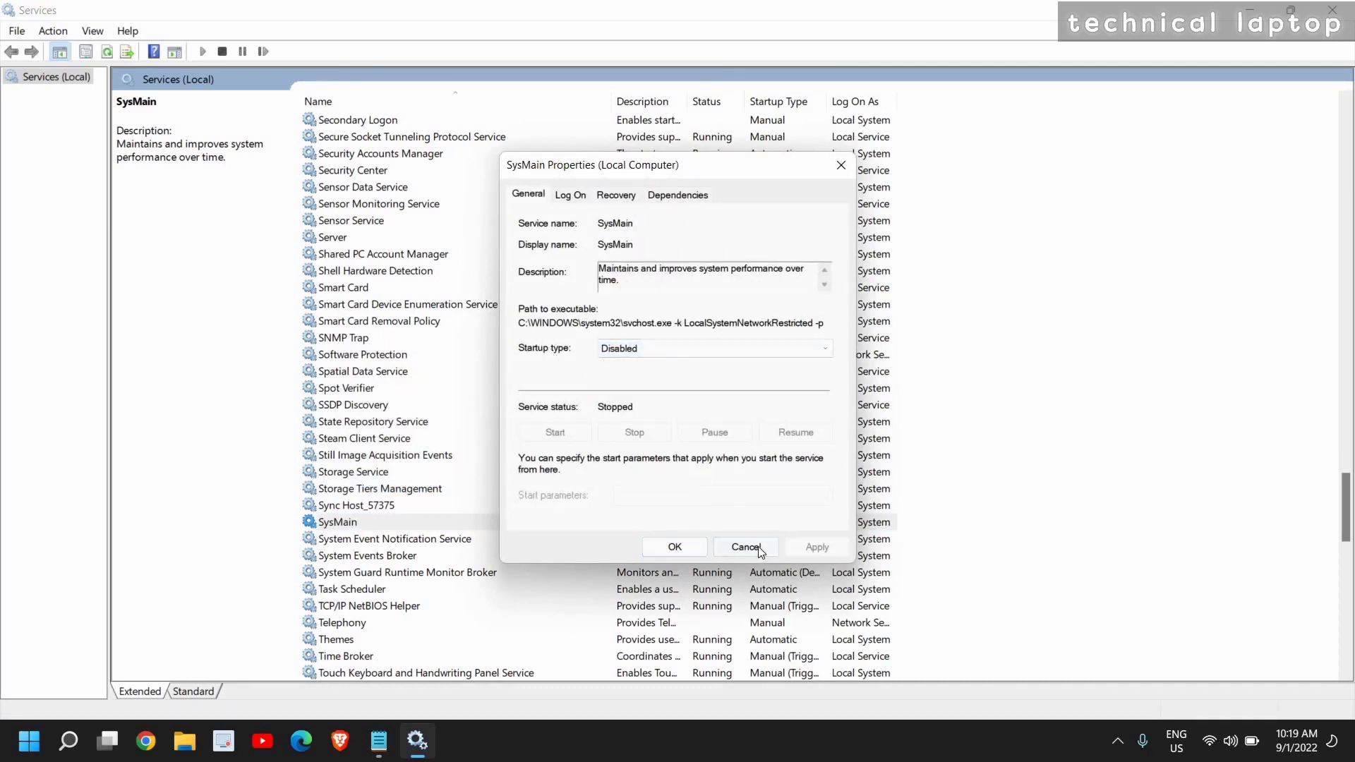
{"action": "left_click", "coordinate": [675, 547]}
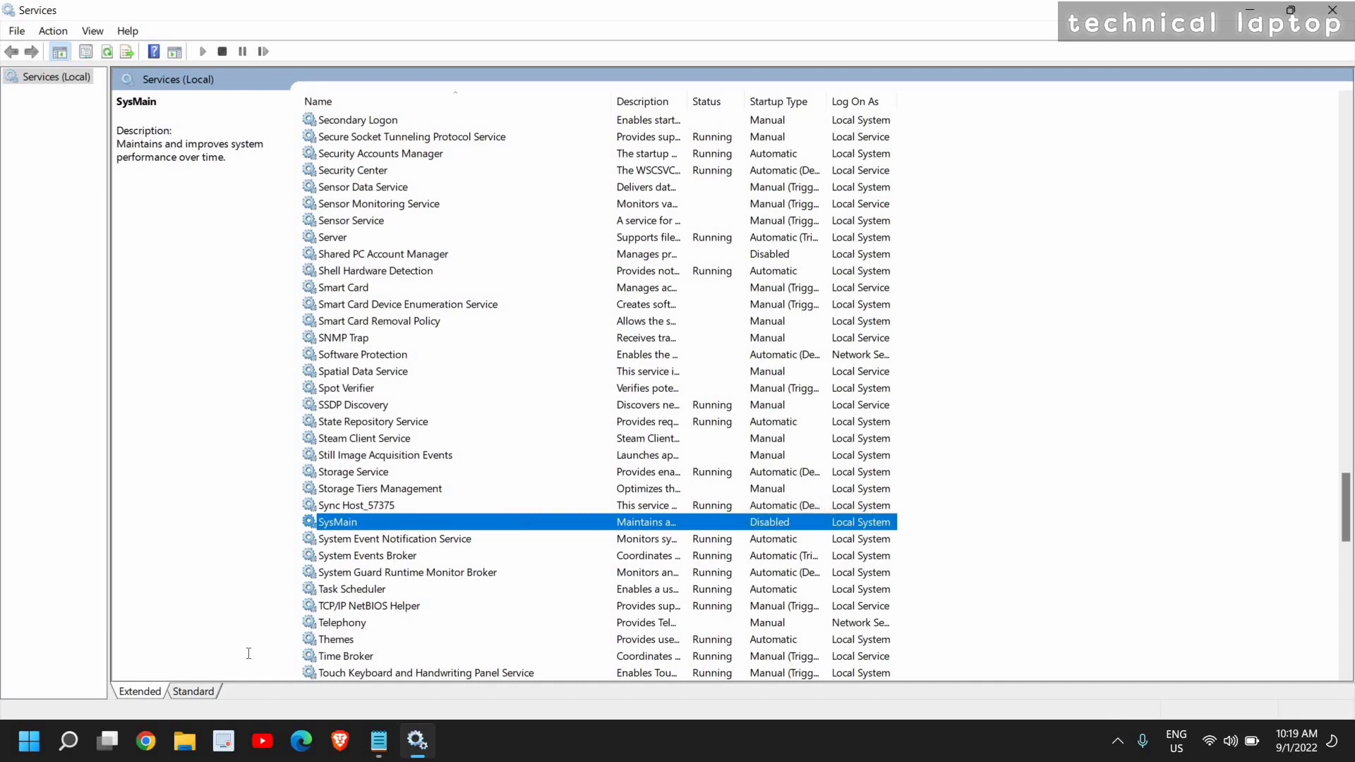
{"action": "right_click", "coordinate": [31, 742]}
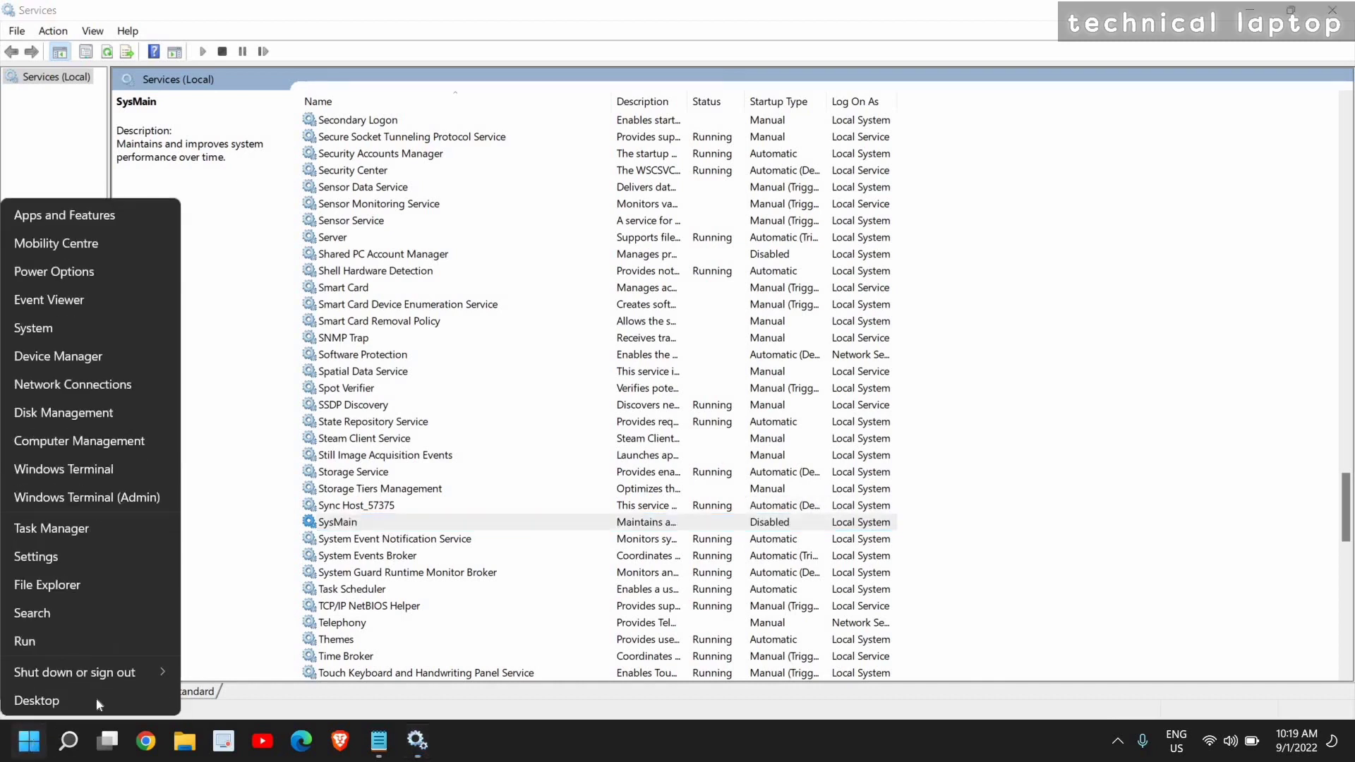
{"action": "left_click", "coordinate": [54, 531]}
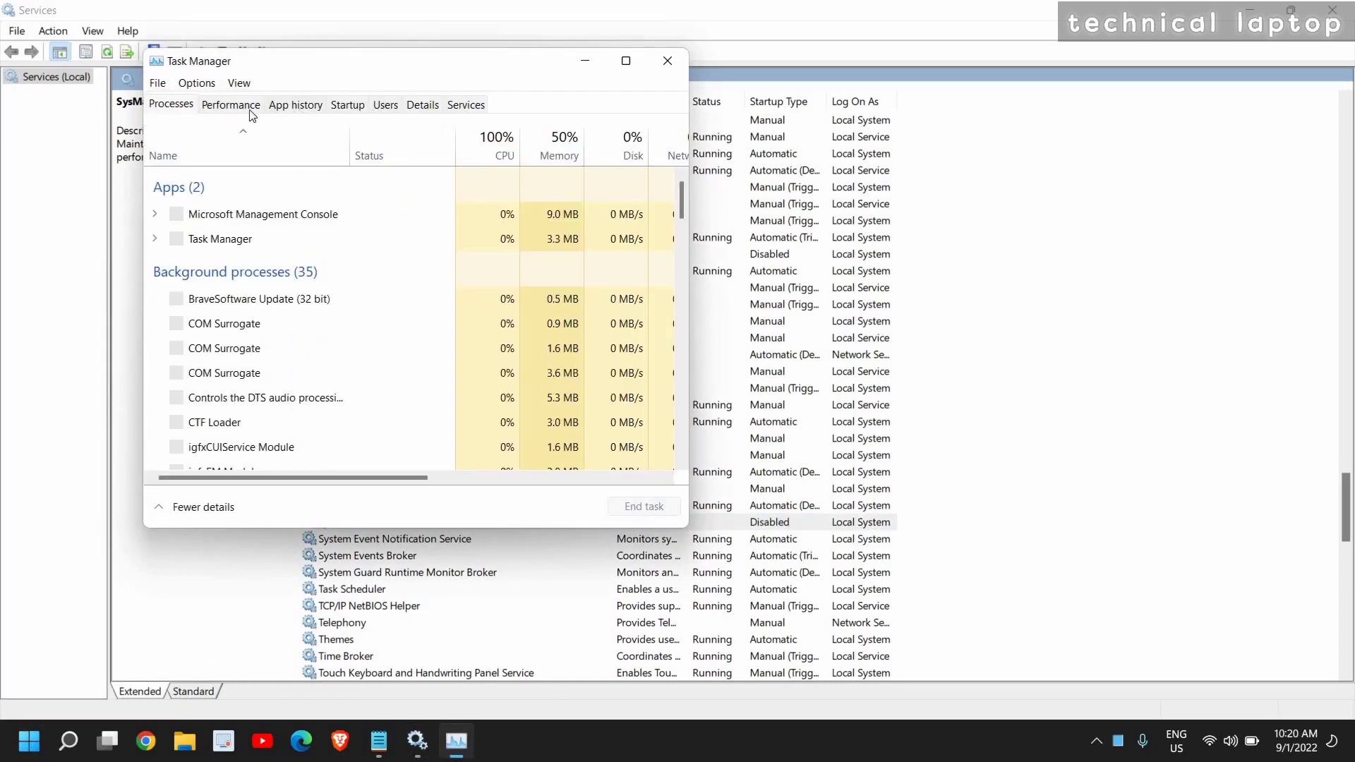
{"action": "left_click", "coordinate": [240, 106]}
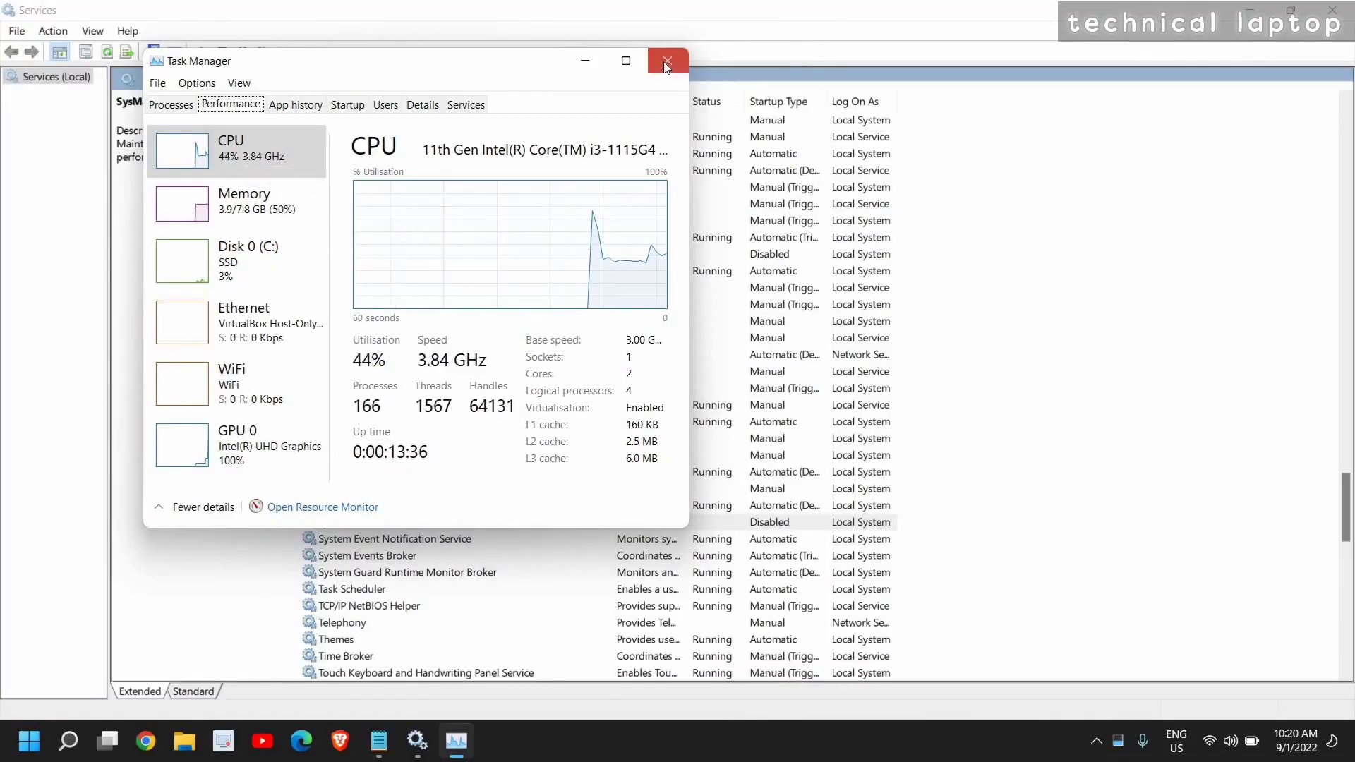
{"action": "left_click", "coordinate": [705, 57]}
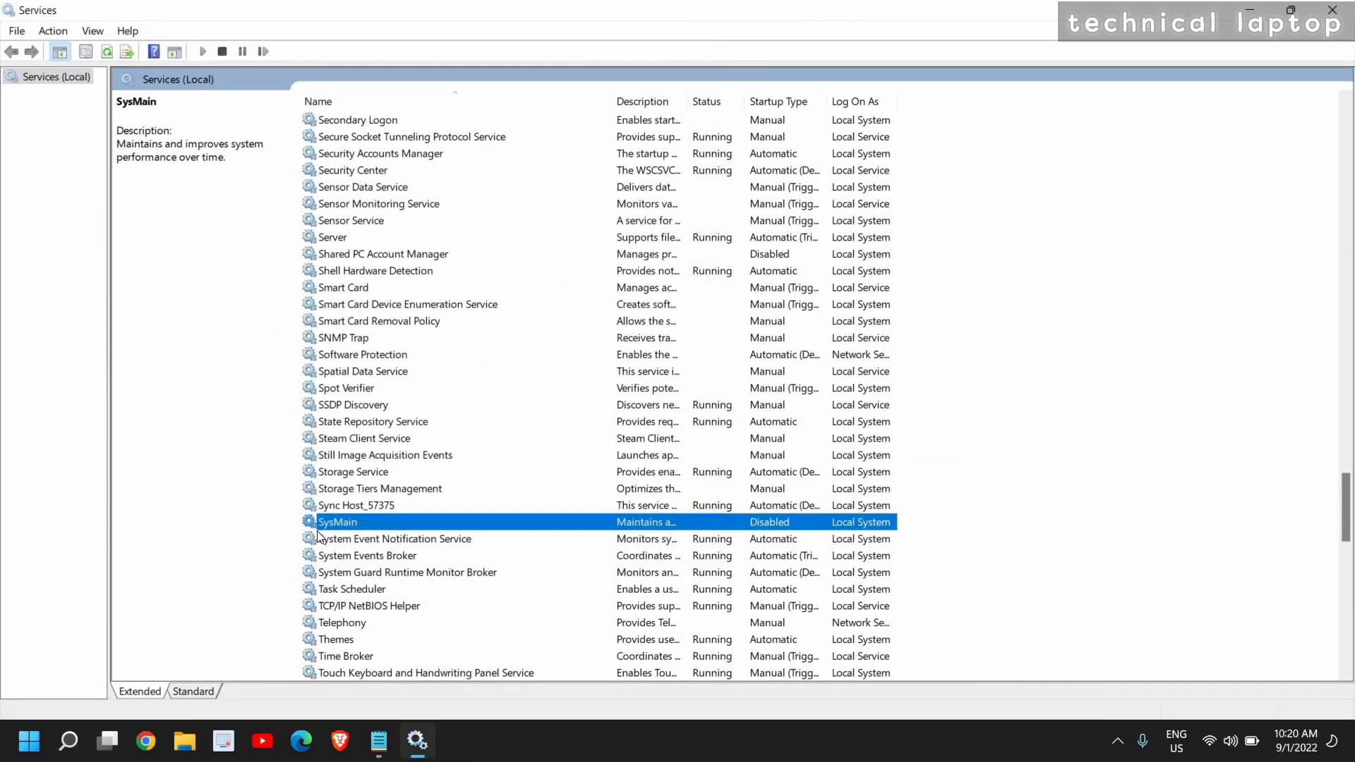
- Close Services and launch System Properties with sysdm.cpl from the Run dialog
{"action": "left_click", "coordinate": [1323, 16]}
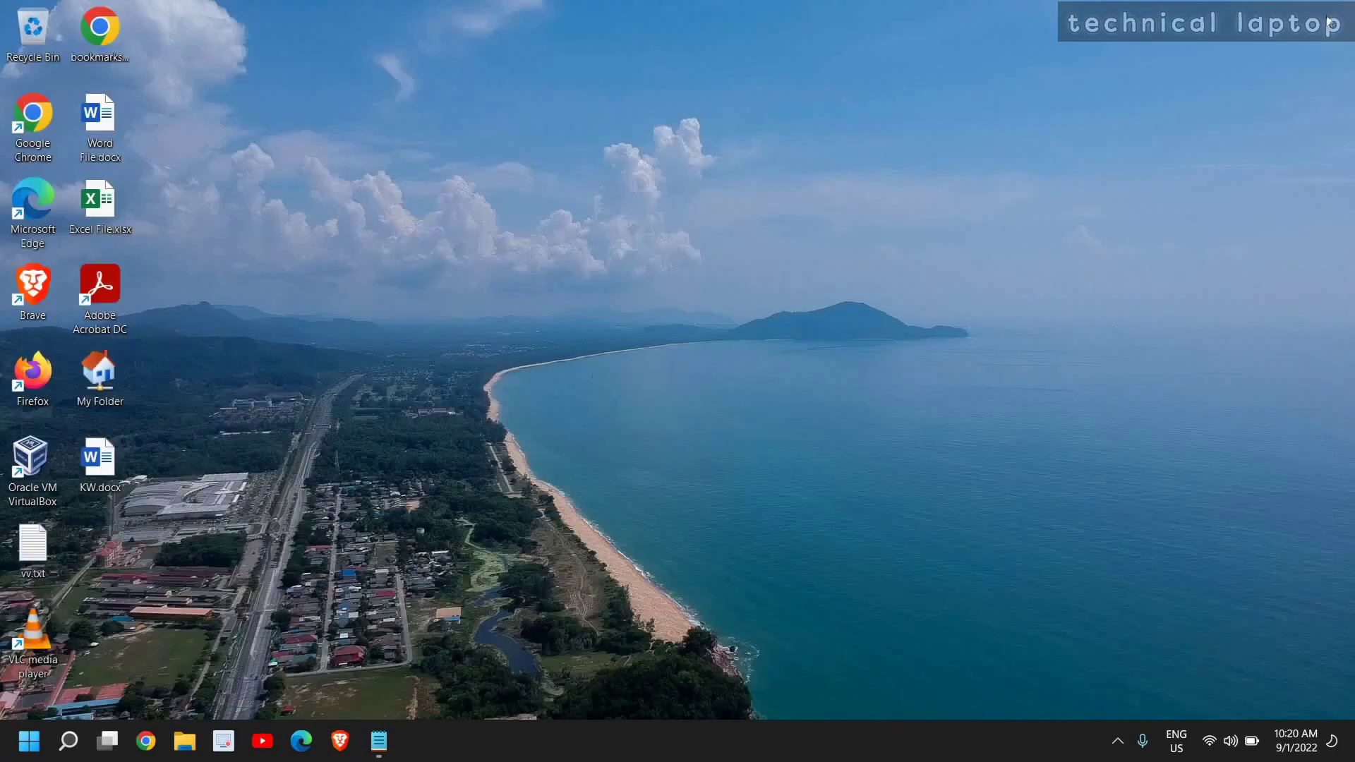
{"action": "right_click", "coordinate": [32, 753]}
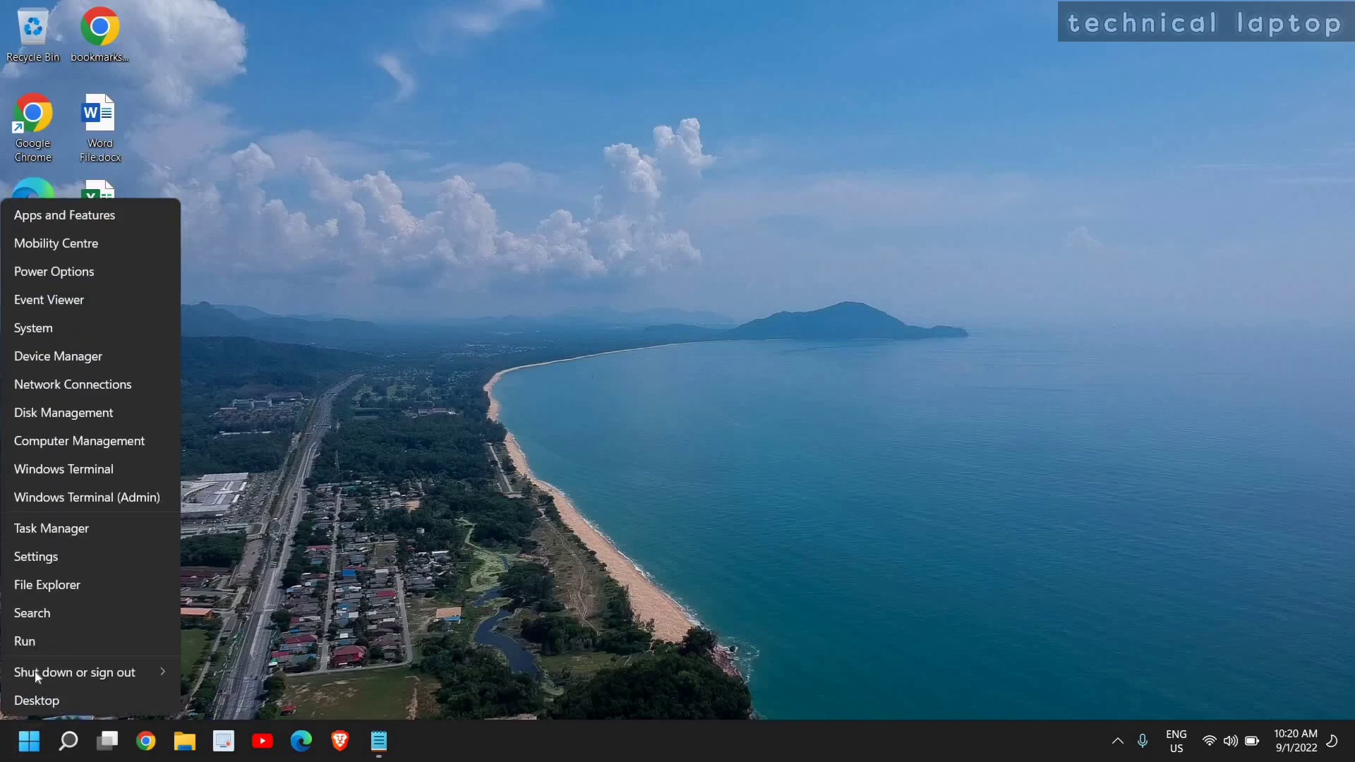
{"action": "left_click", "coordinate": [41, 642]}
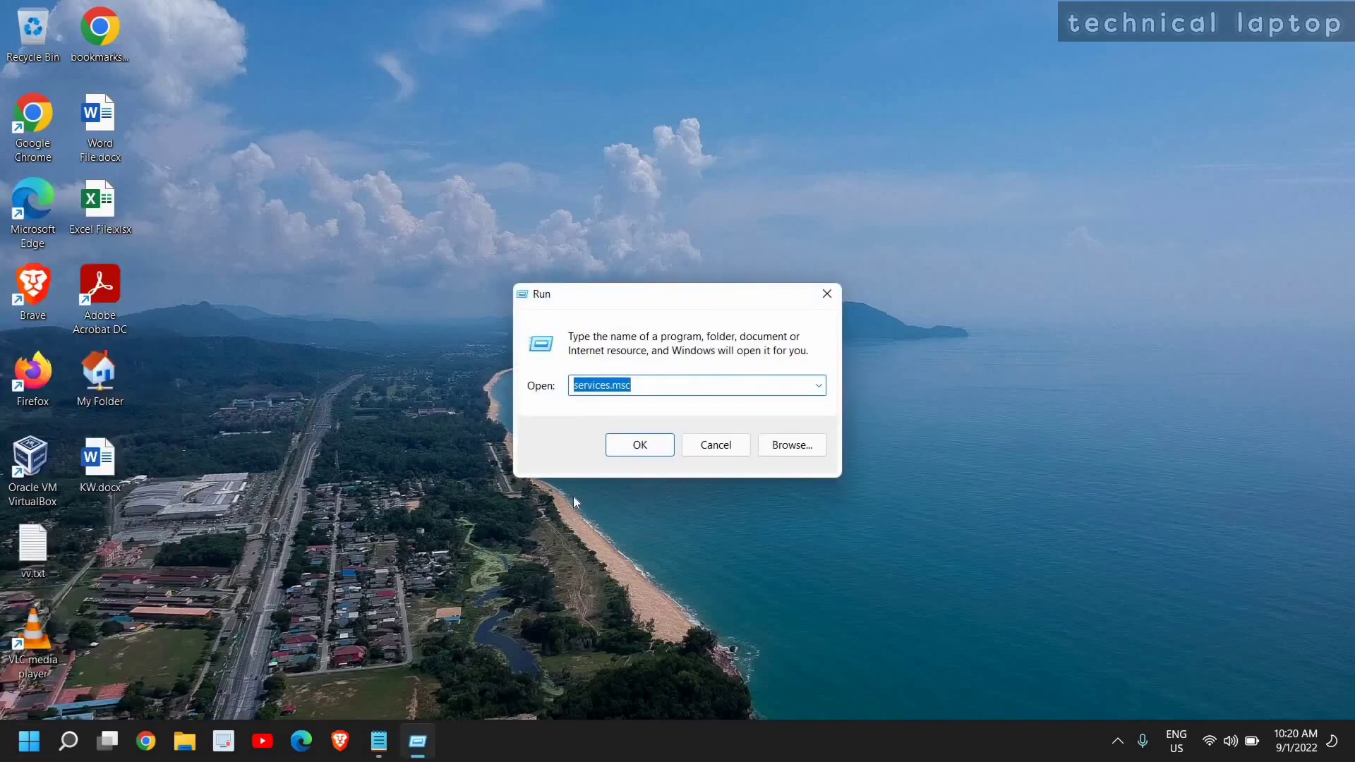
{"action": "type", "text": "sysdm.cpl"}
{"action": "left_click", "coordinate": [674, 514]}
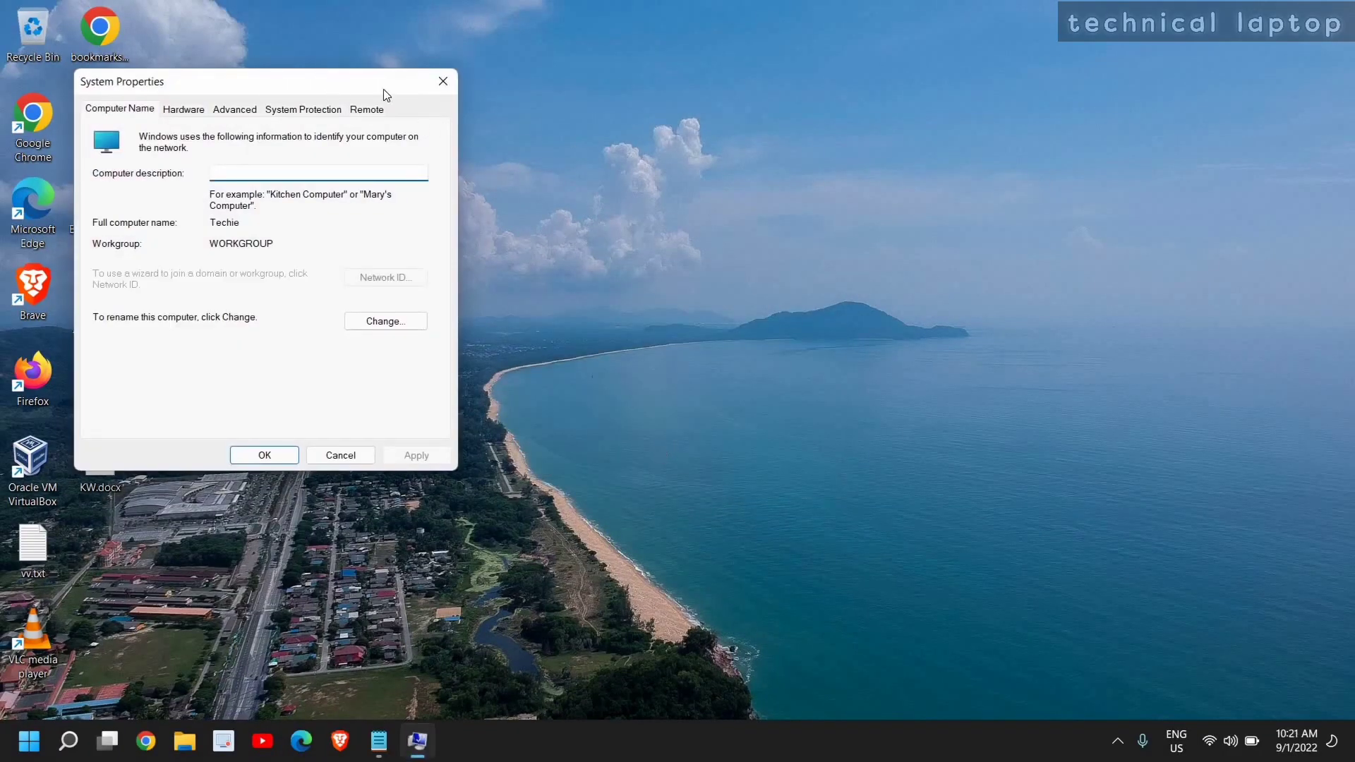
- Center System Properties and look through its tabs, ending on the Advanced tab
{"action": "left_click_drag", "start_coordinate": [384, 89], "coordinate": [639, 131]}
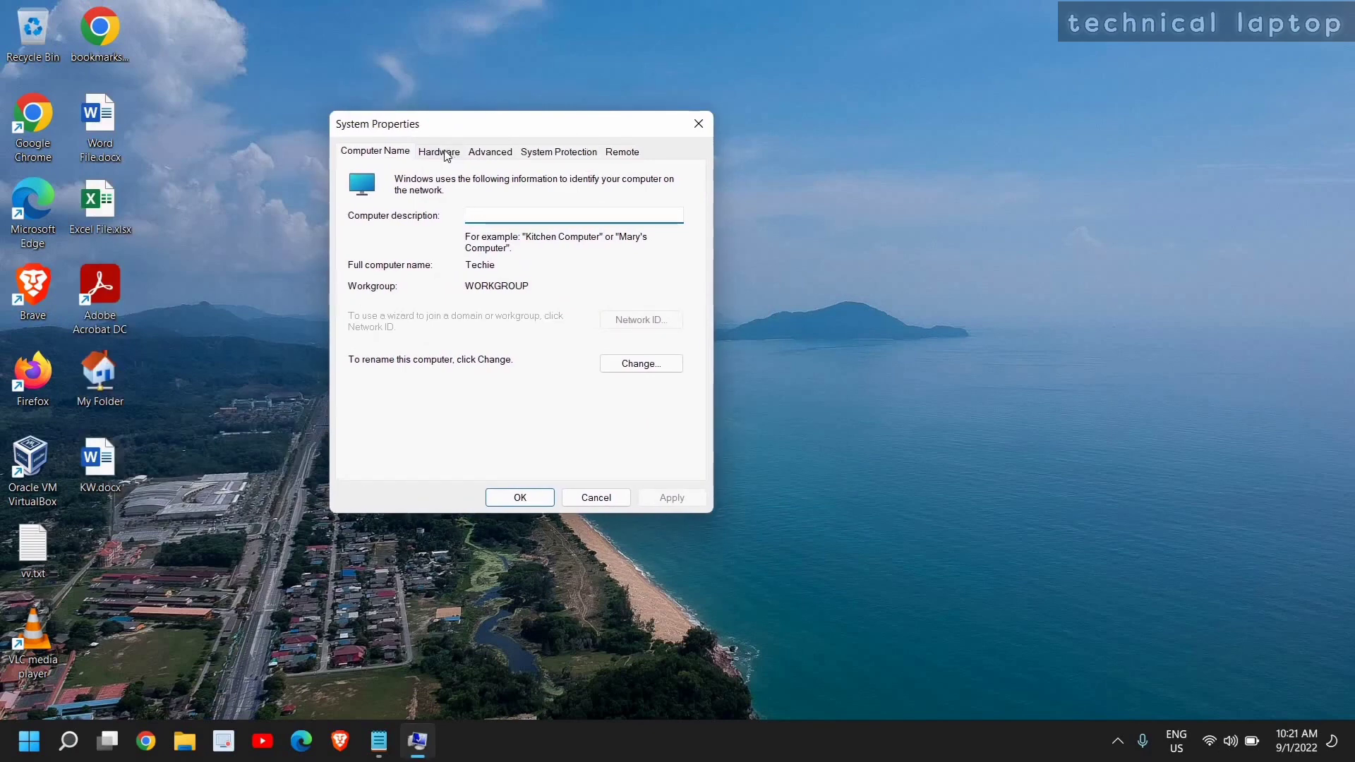
{"action": "left_click", "coordinate": [438, 153]}
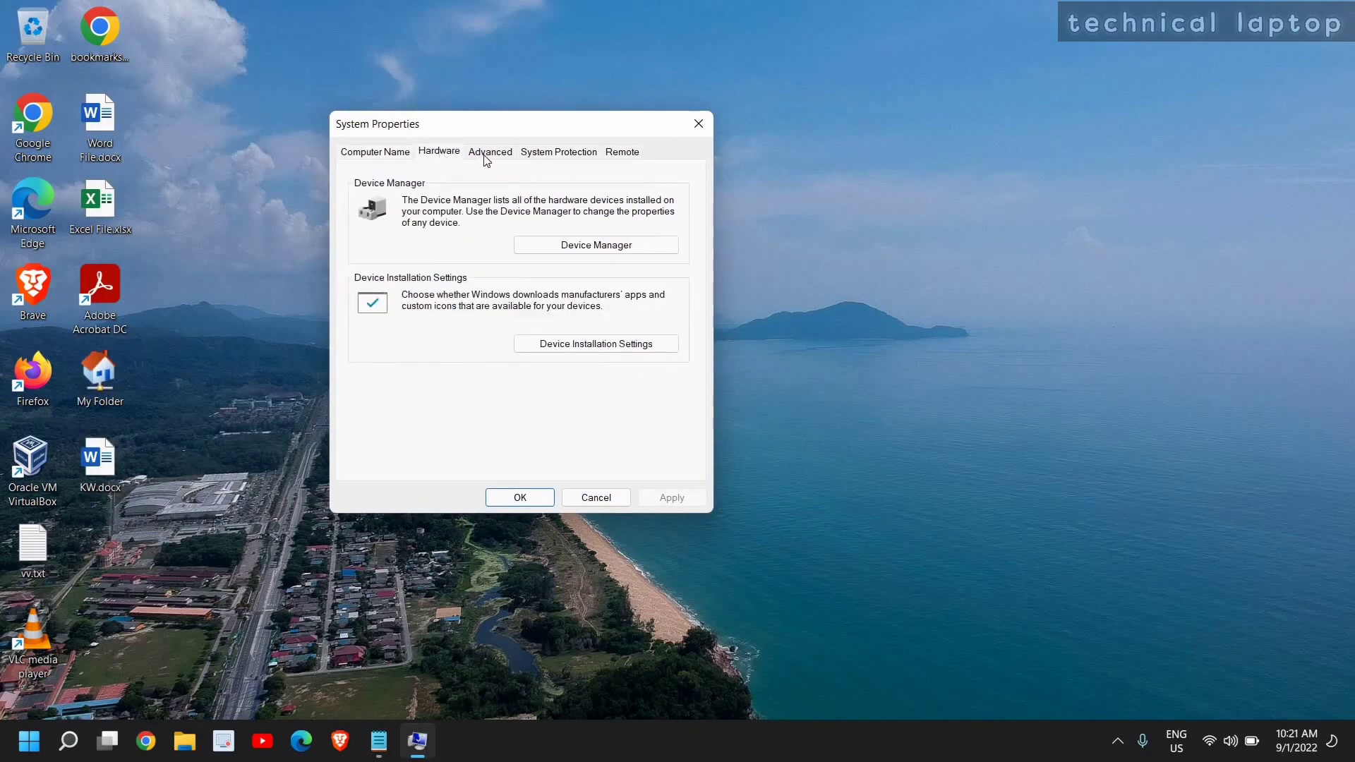
{"action": "left_click", "coordinate": [486, 159]}
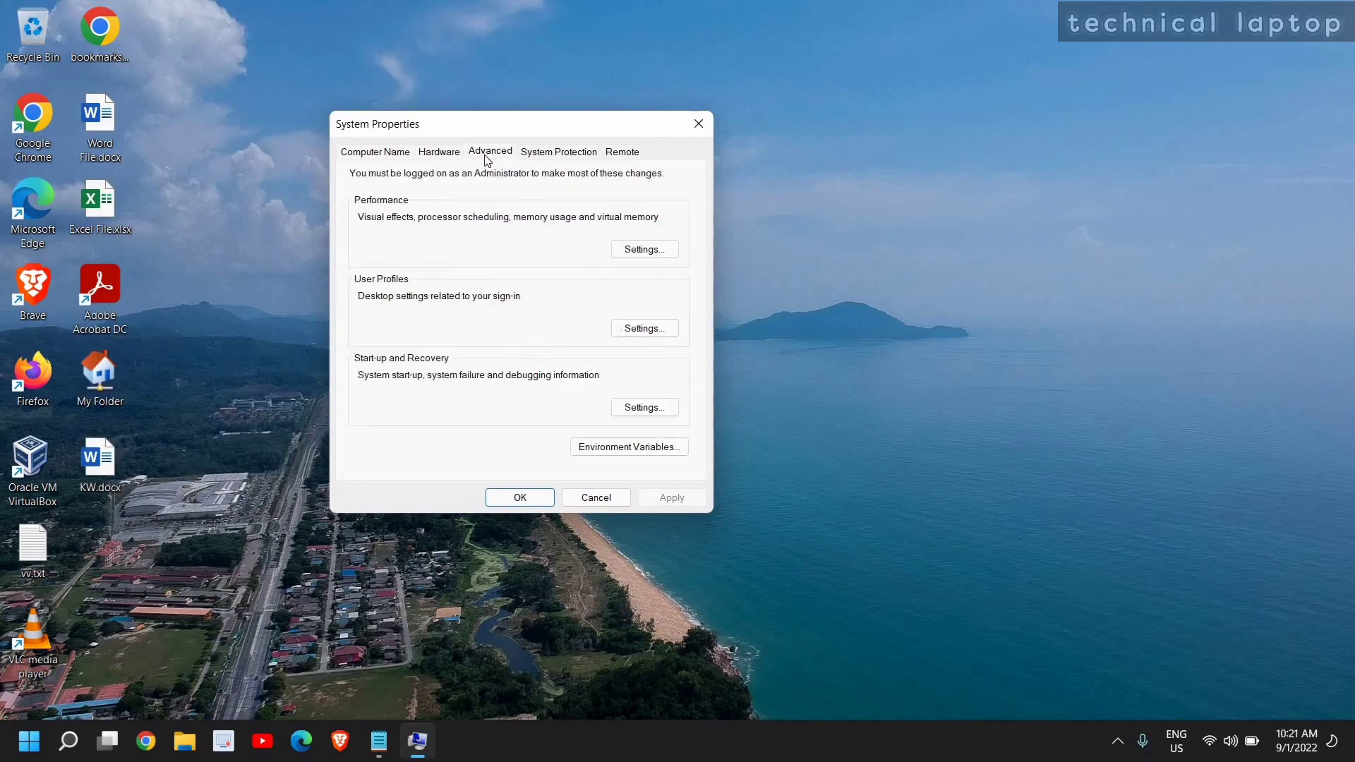
{"action": "left_click", "coordinate": [564, 155]}
{"action": "left_click", "coordinate": [621, 152]}
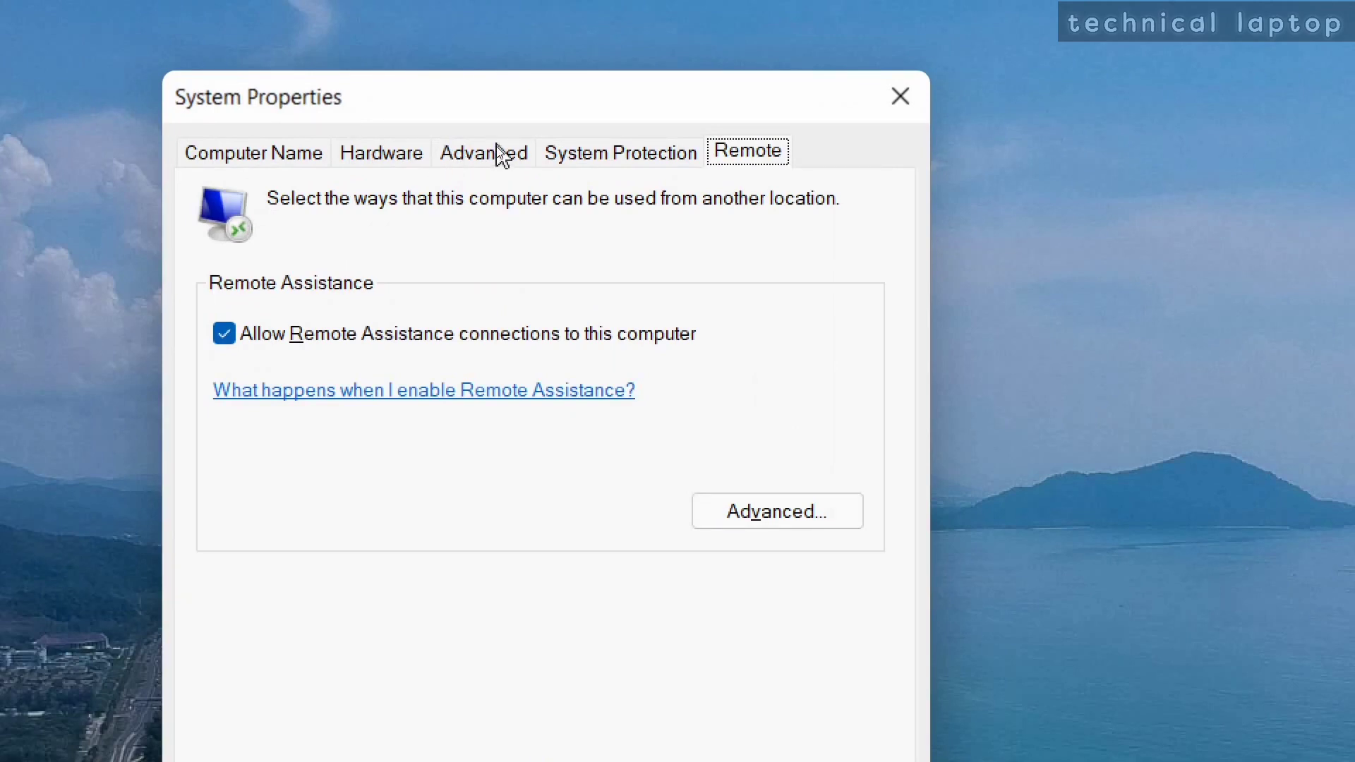
{"action": "left_click", "coordinate": [499, 154]}
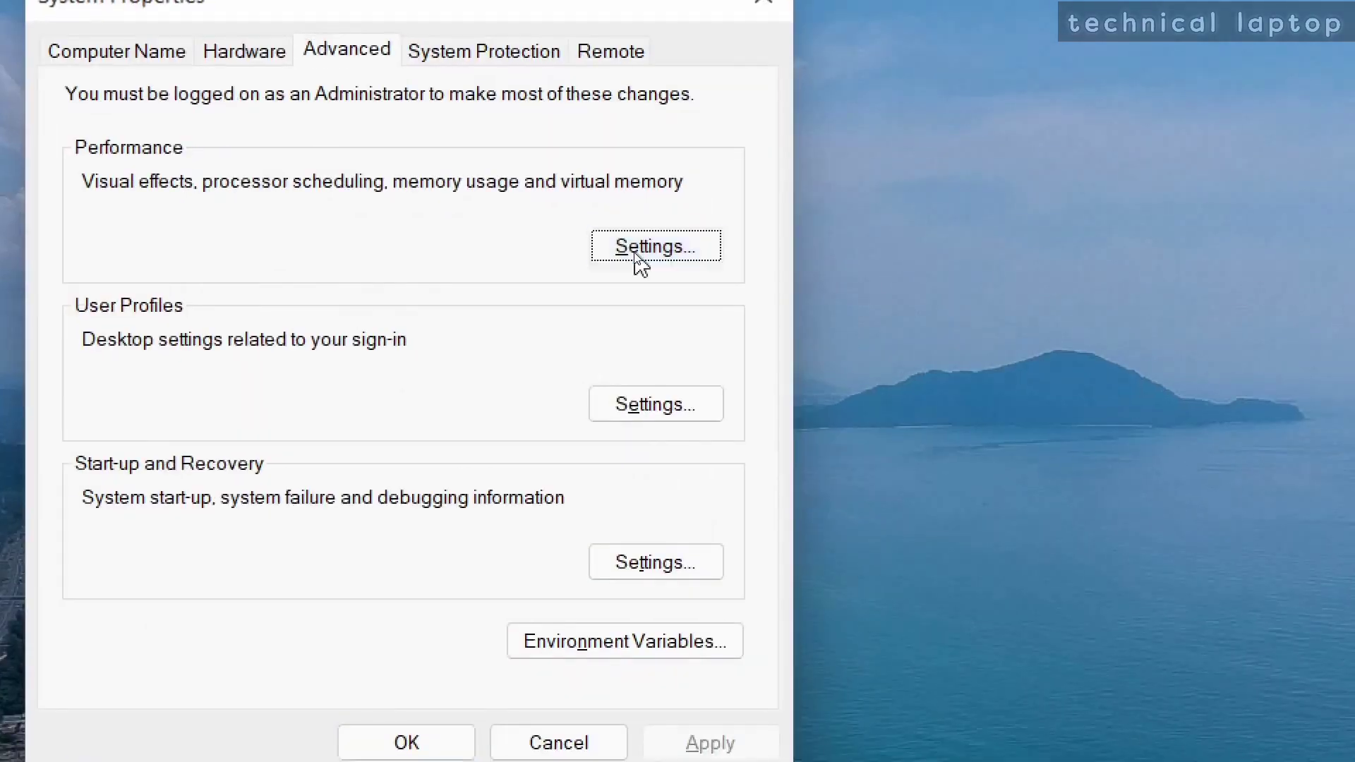
- Set visual effects to 'Adjust for best performance', confirm, and close System Properties
{"action": "left_click", "coordinate": [639, 252]}
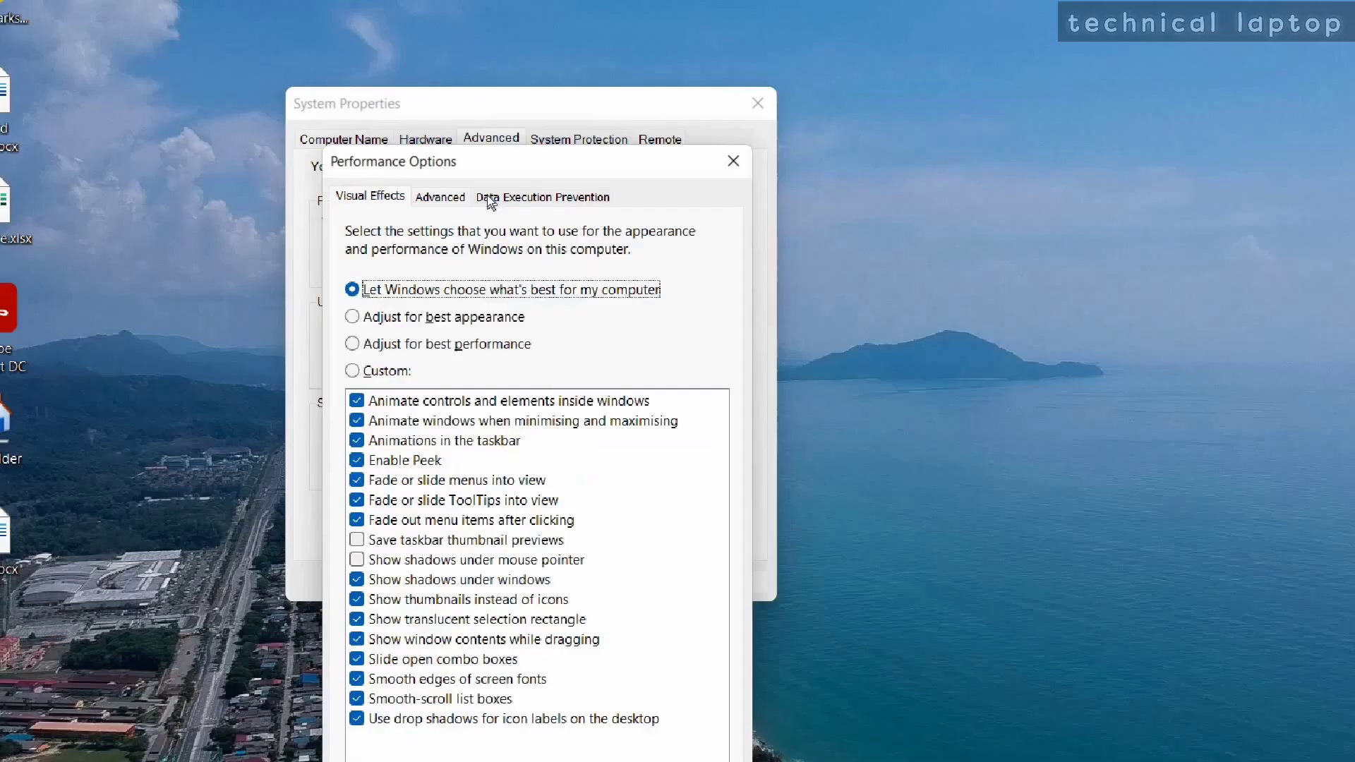
{"action": "left_click", "coordinate": [337, 286]}
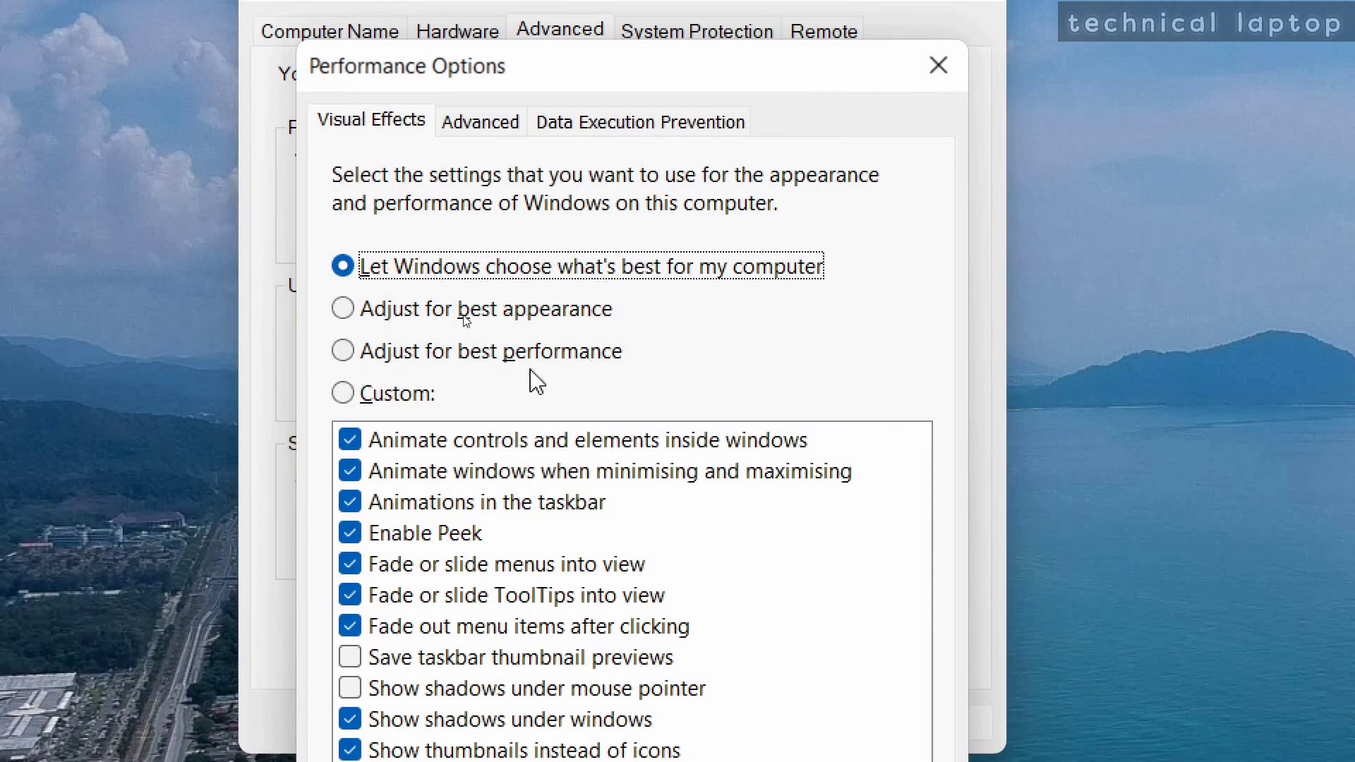
{"action": "left_click", "coordinate": [343, 352]}
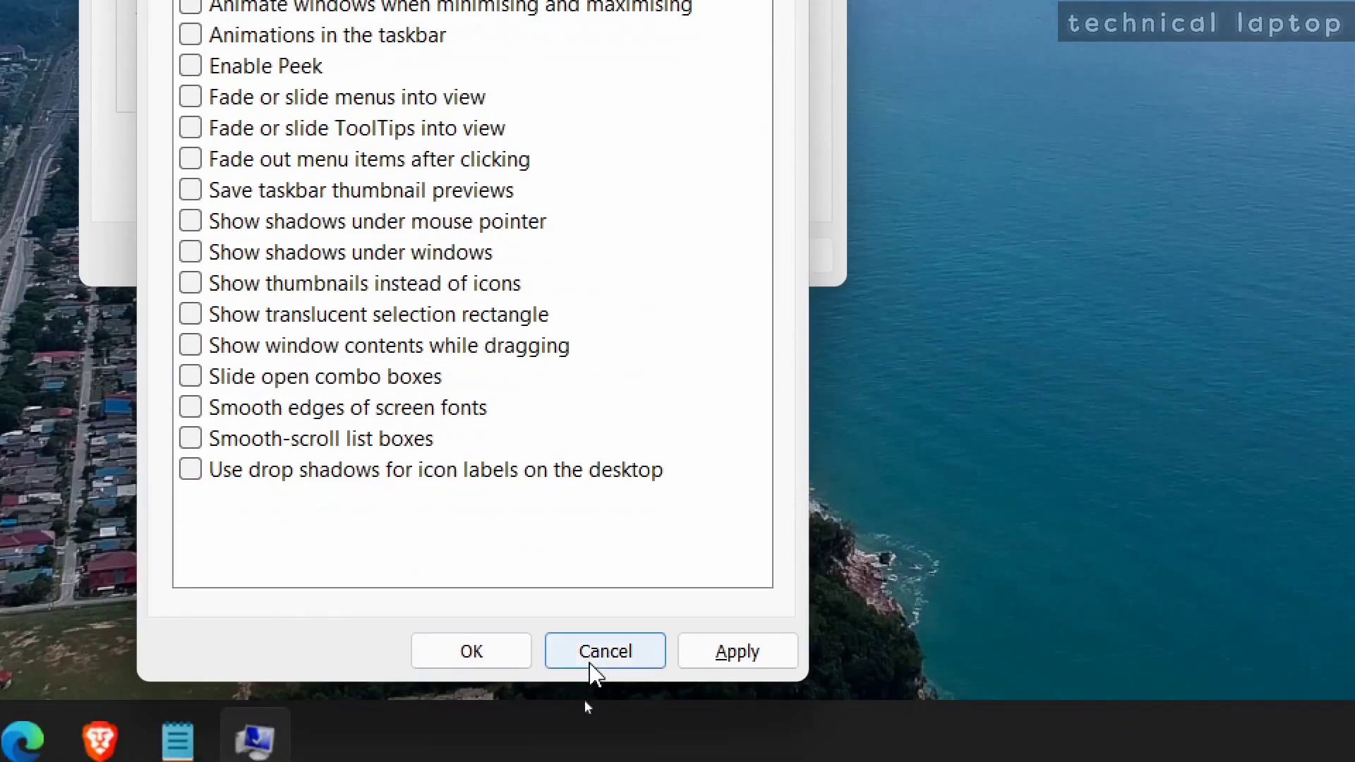
{"action": "left_click", "coordinate": [590, 663]}
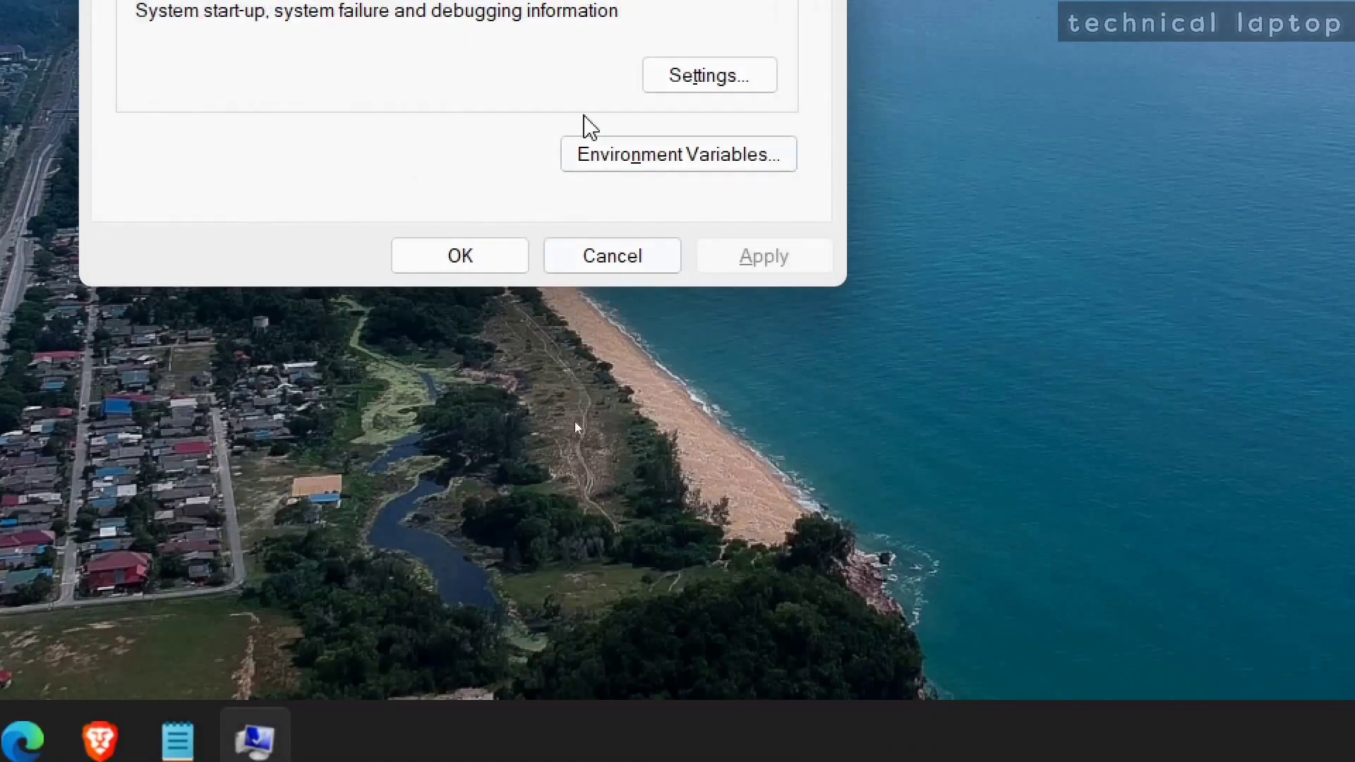
{"action": "left_click", "coordinate": [600, 264]}
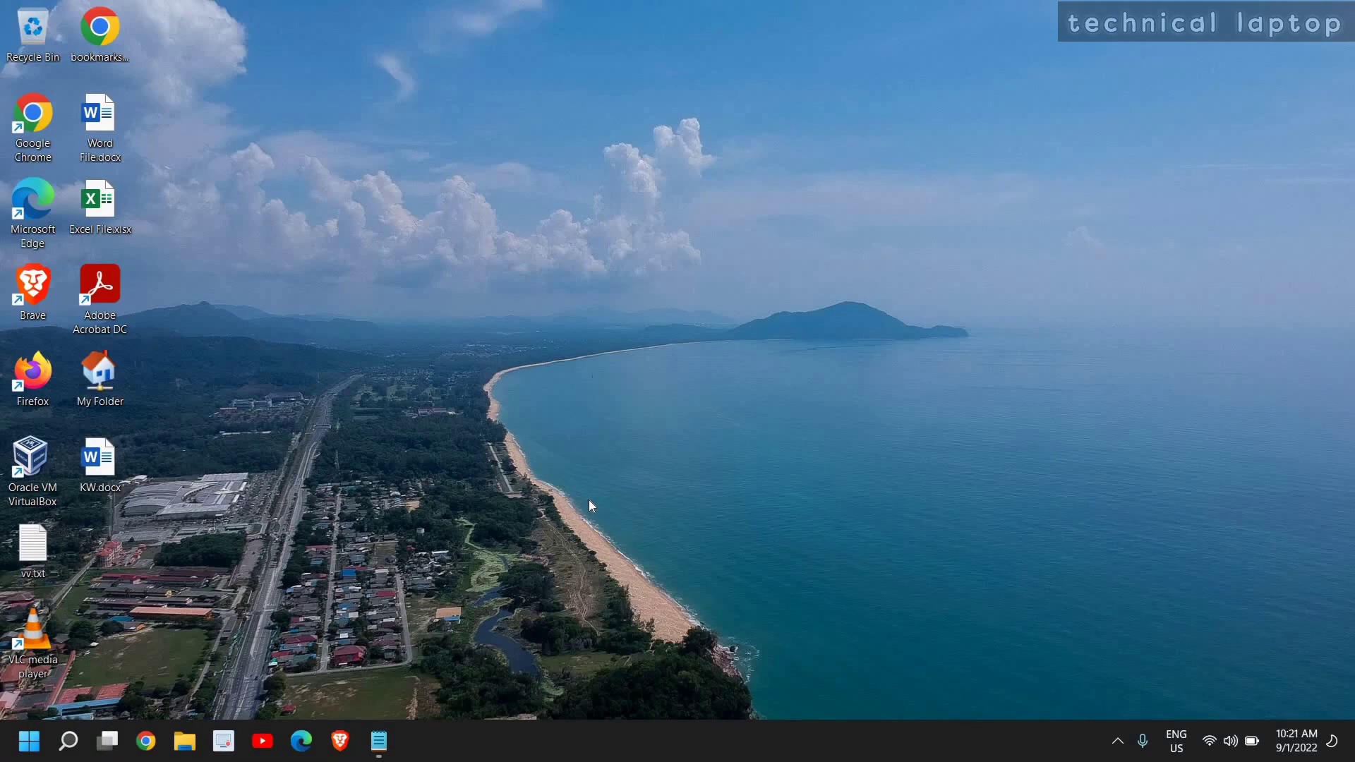
{"action": "right_click", "coordinate": [31, 735]}
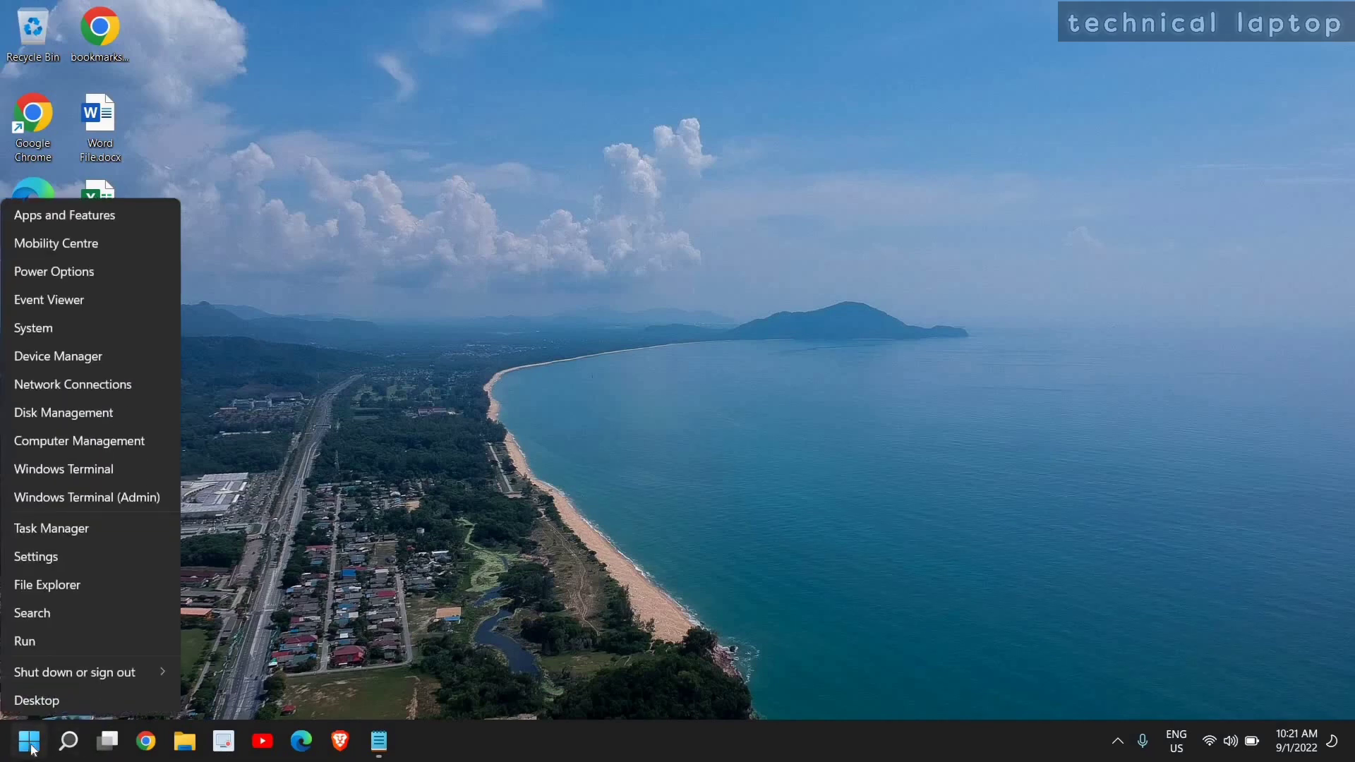
{"action": "left_click", "coordinate": [51, 528]}
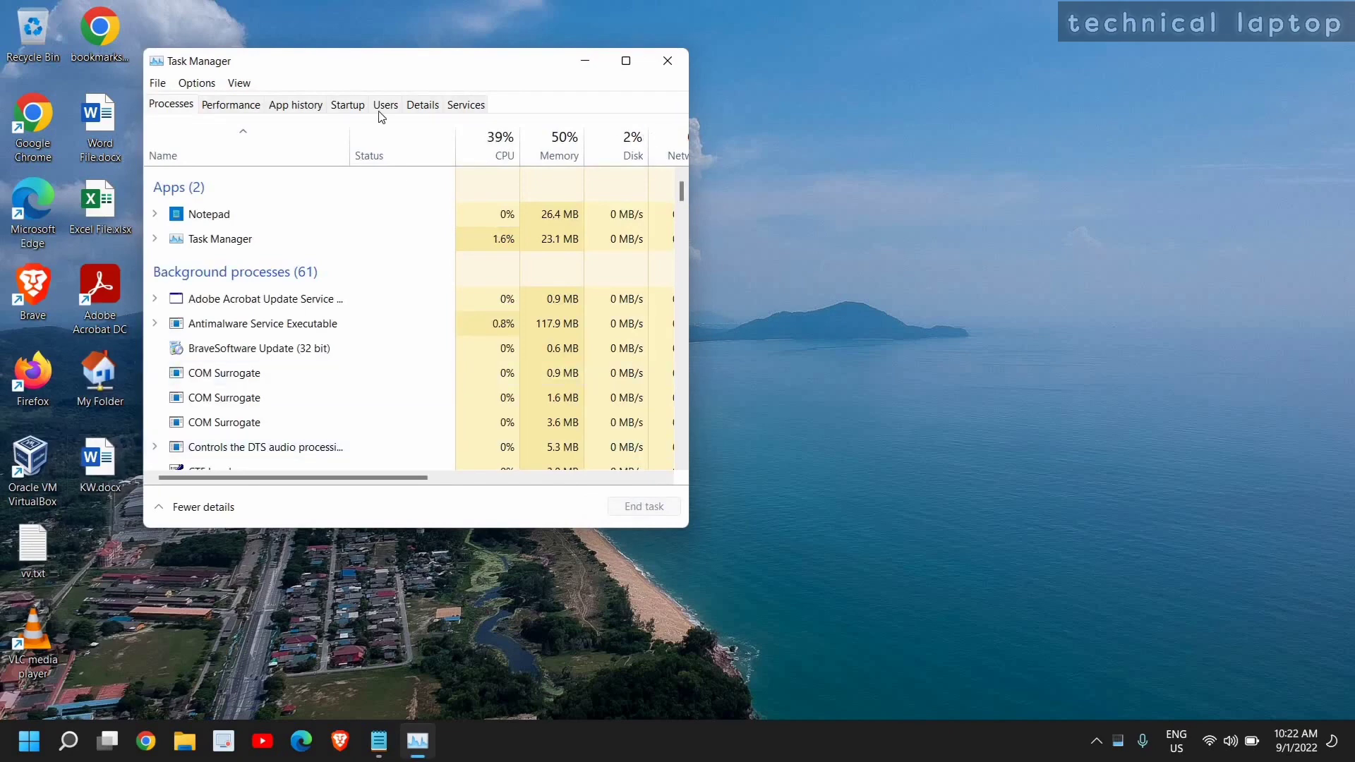
{"action": "left_click", "coordinate": [360, 113]}
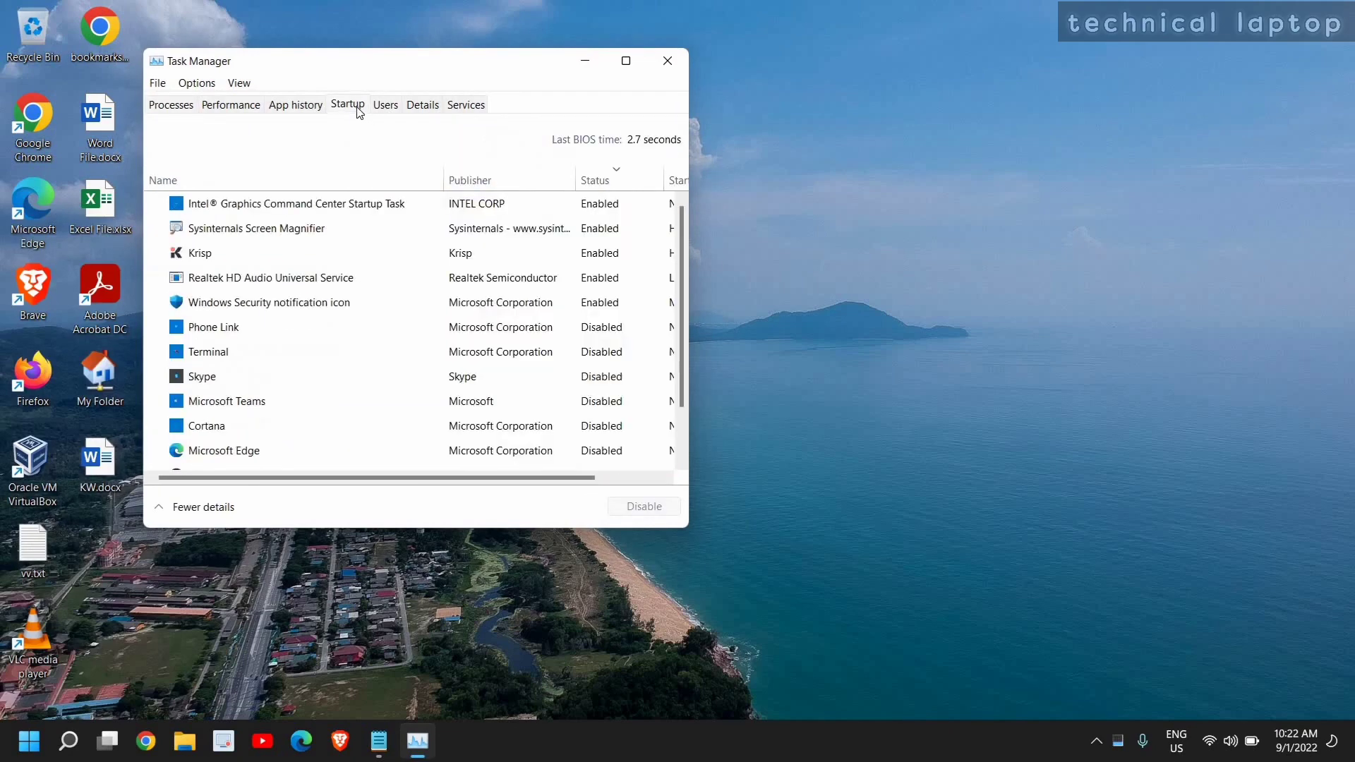
{"action": "left_click", "coordinate": [627, 65]}
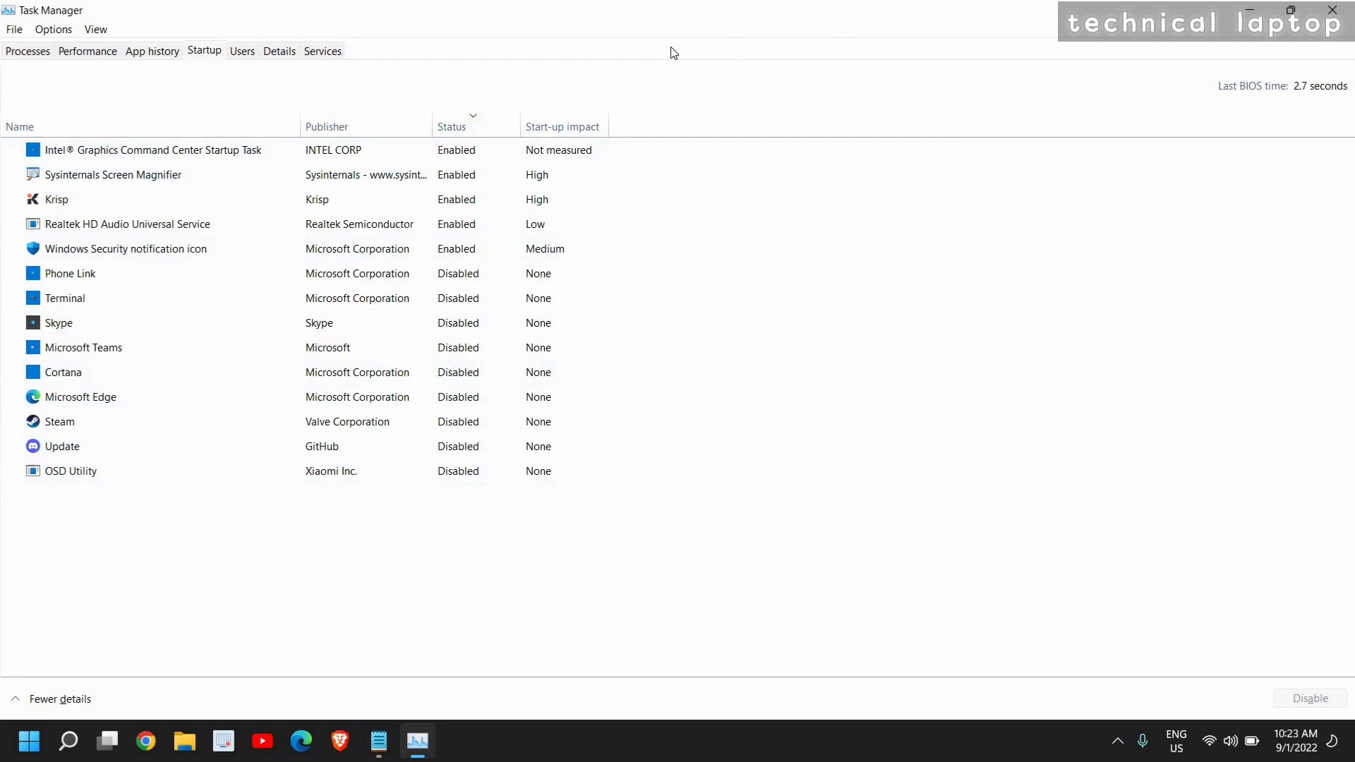
{"action": "left_click", "coordinate": [1333, 10]}
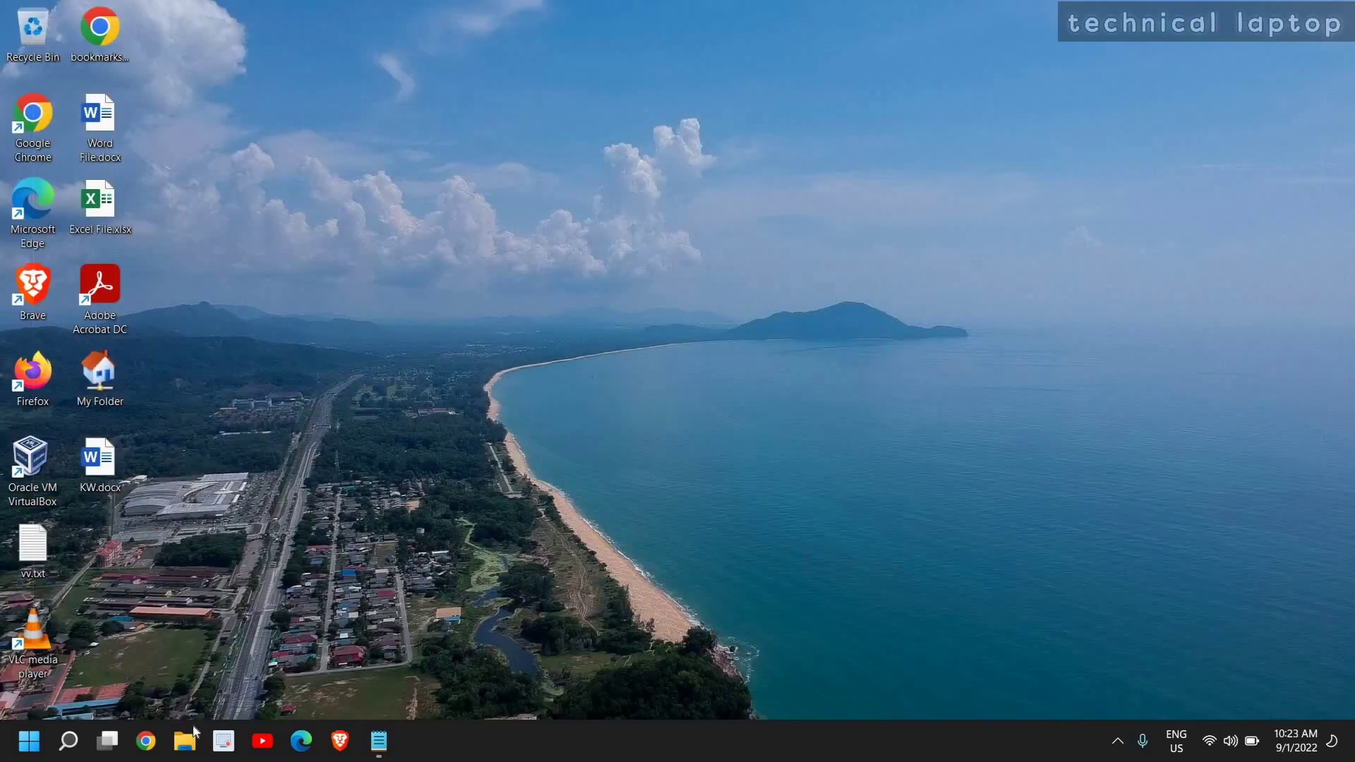
{"action": "left_click", "coordinate": [185, 740]}
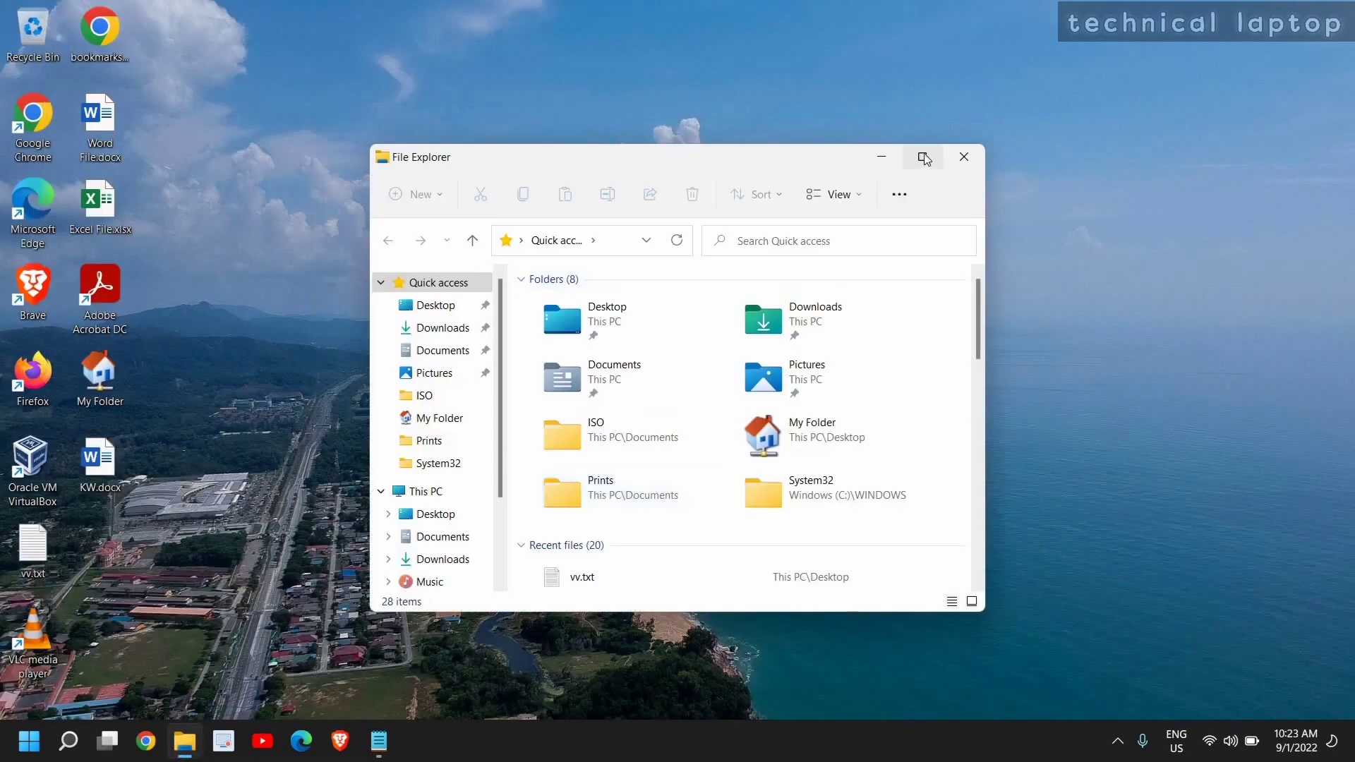
{"action": "left_click", "coordinate": [922, 151]}
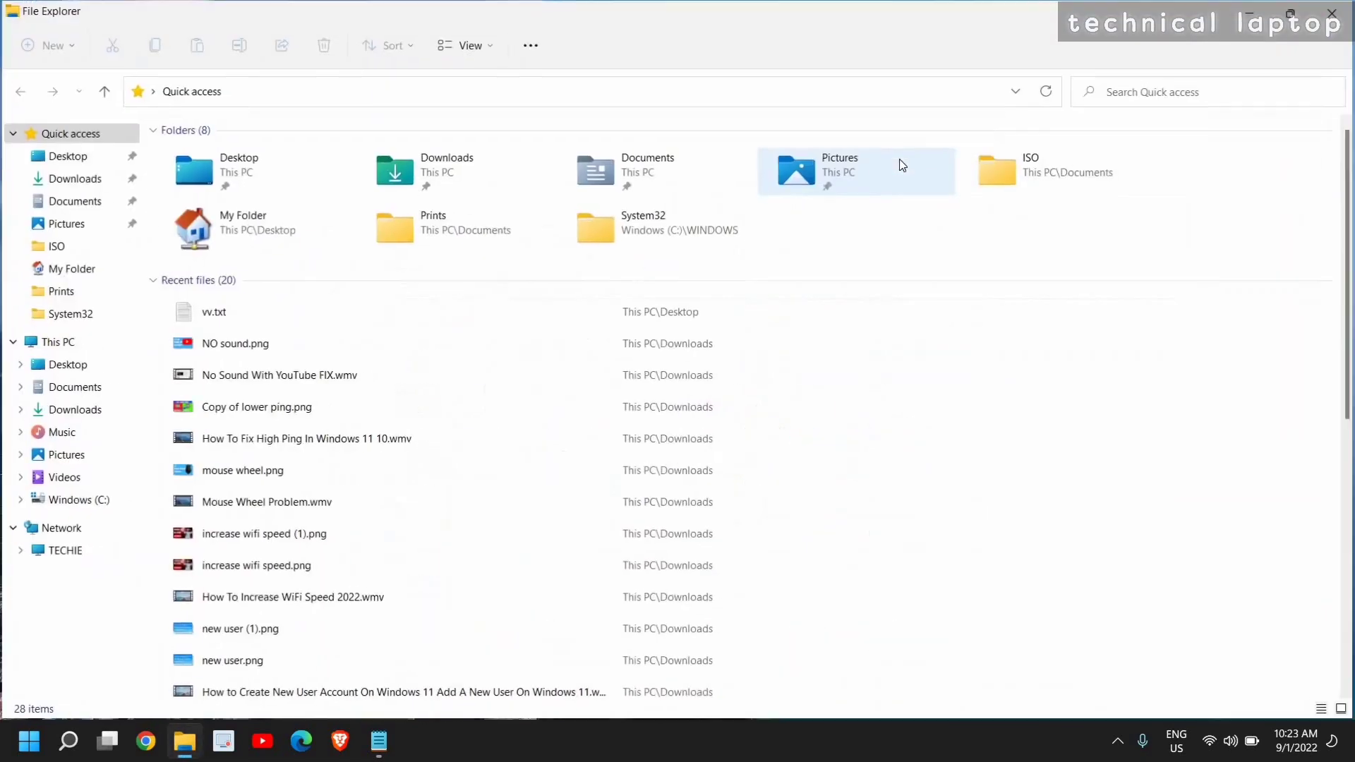
{"action": "left_click", "coordinate": [48, 343]}
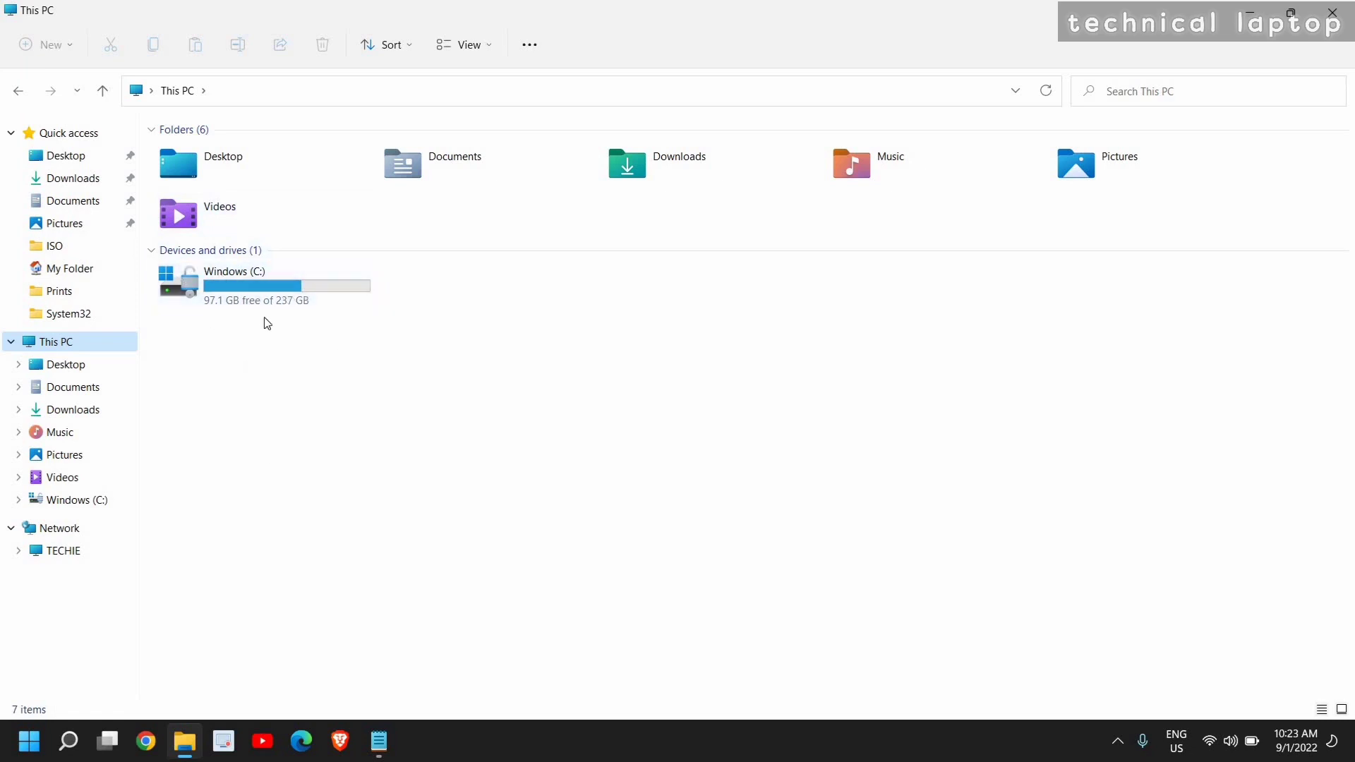
{"action": "mouse_move", "coordinate": [222, 318]}
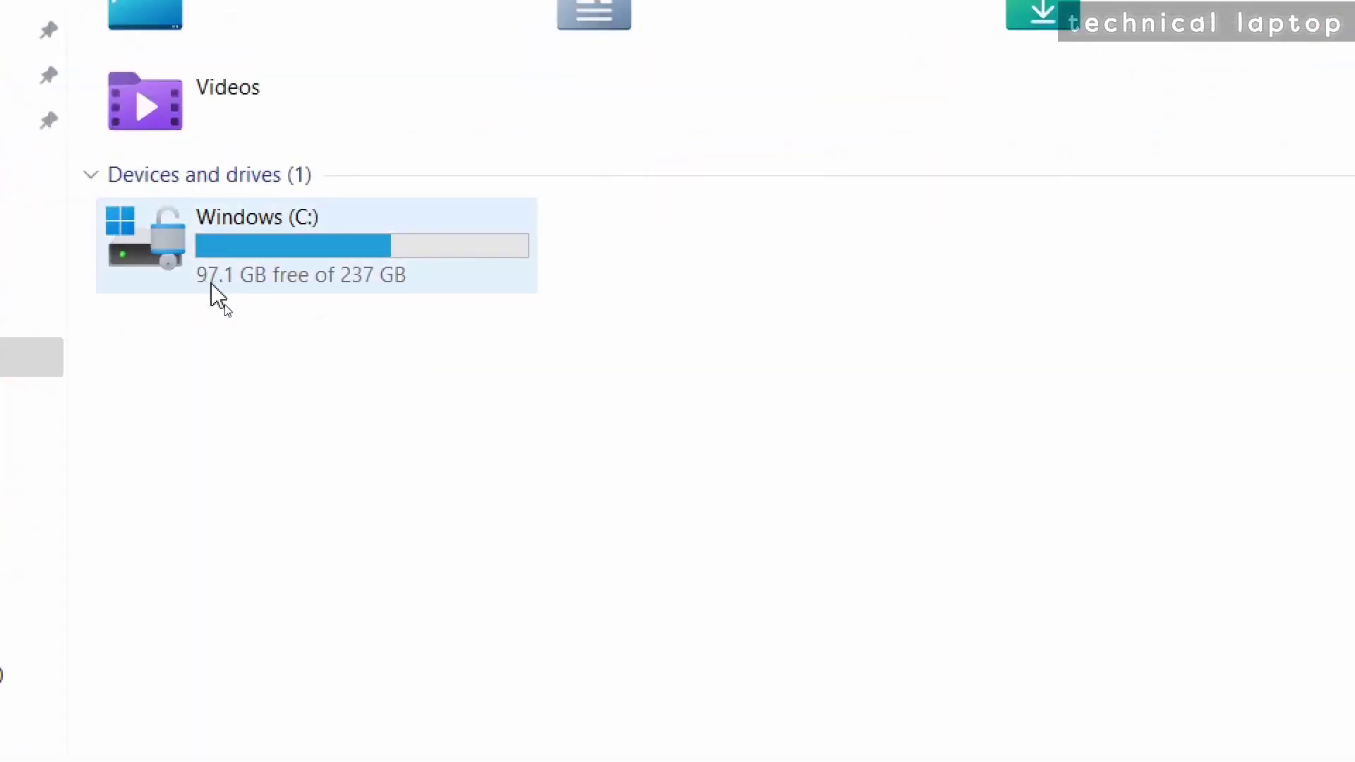
{"action": "mouse_move", "coordinate": [243, 293]}
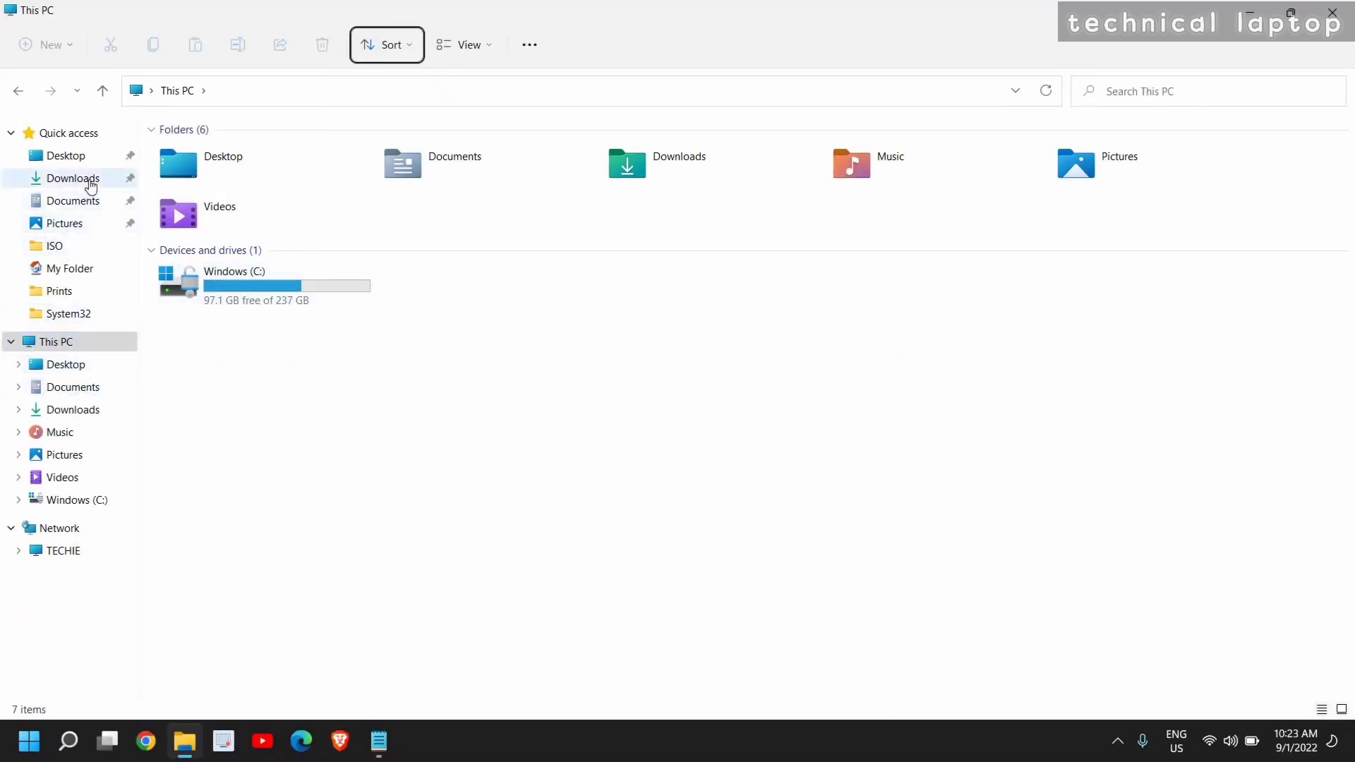
{"action": "left_click", "coordinate": [309, 323]}
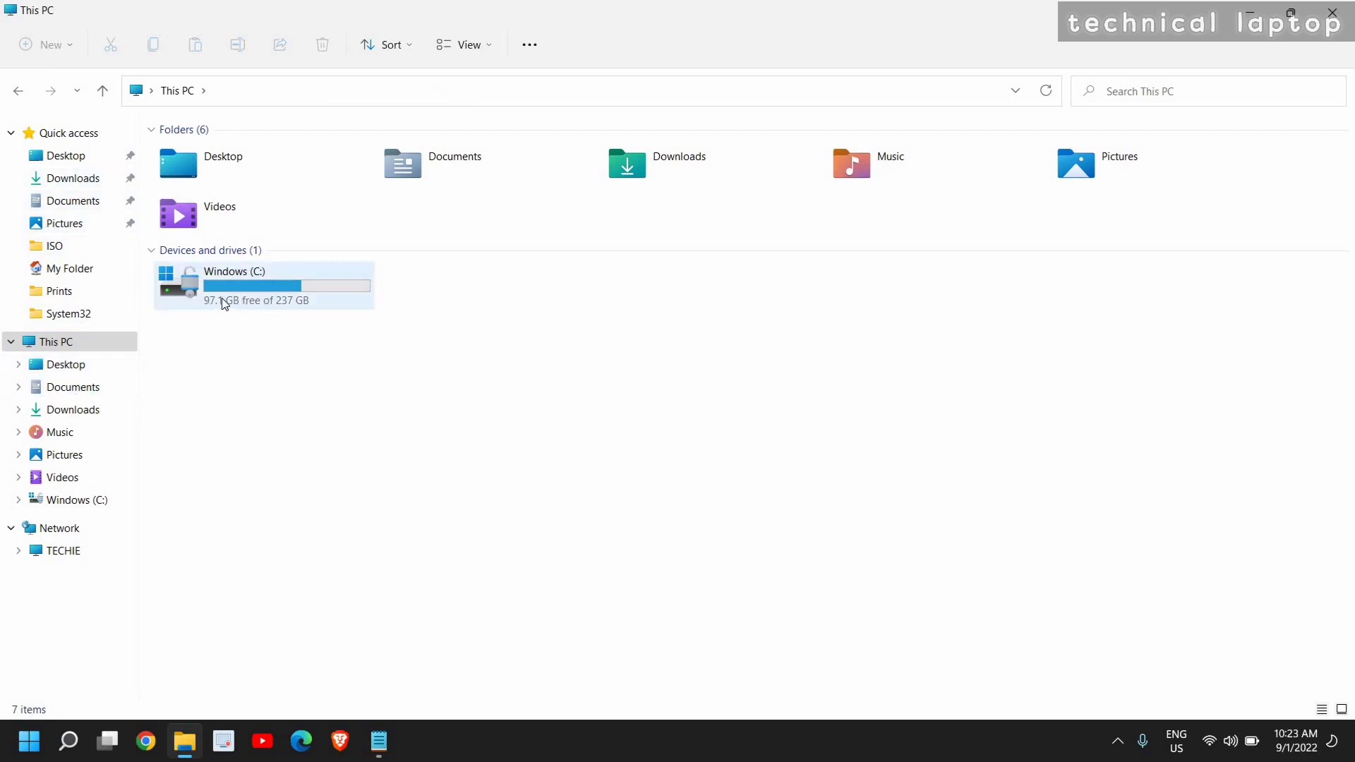
{"action": "mouse_move", "coordinate": [236, 319]}
{"action": "mouse_move", "coordinate": [293, 295]}
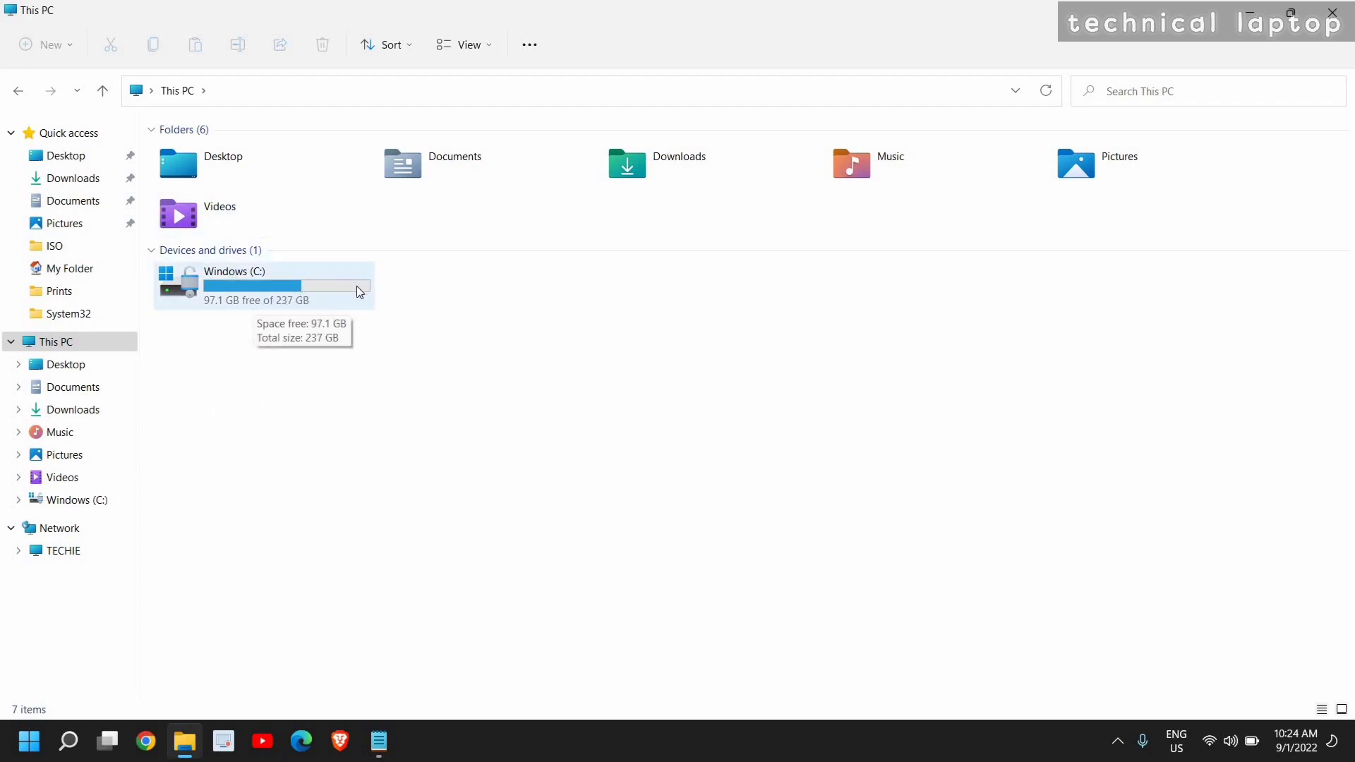
{"action": "left_click", "coordinate": [274, 296]}
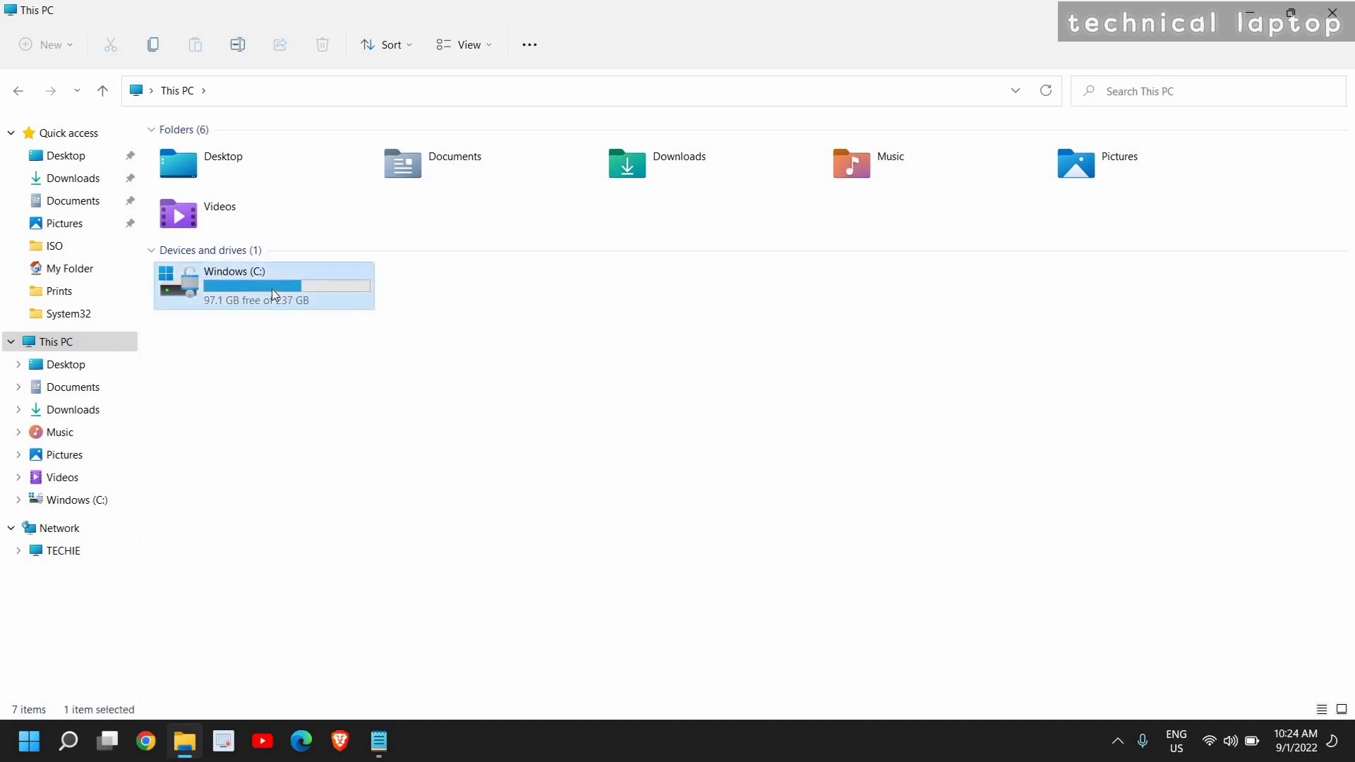
{"action": "left_click", "coordinate": [1333, 14]}
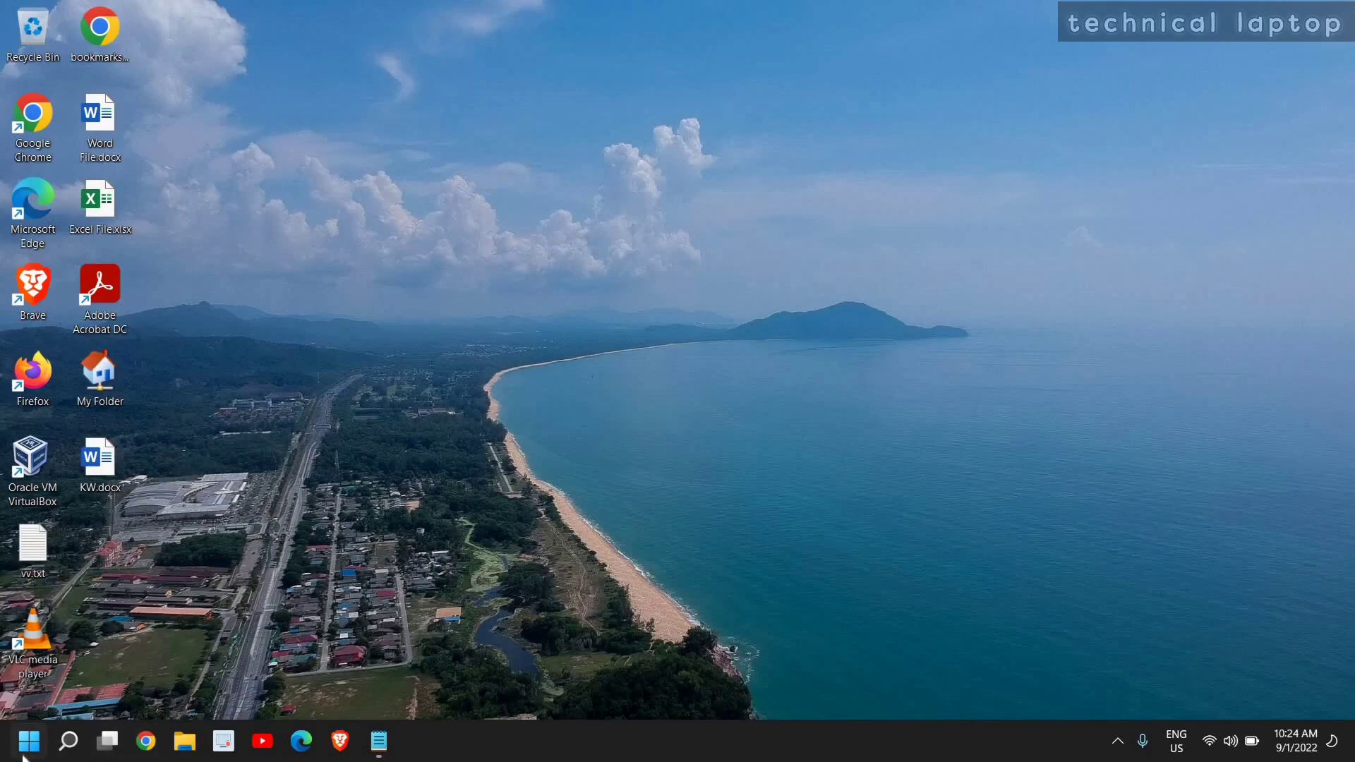
{"action": "left_click", "coordinate": [69, 743]}
{"action": "type", "text": "windows"}
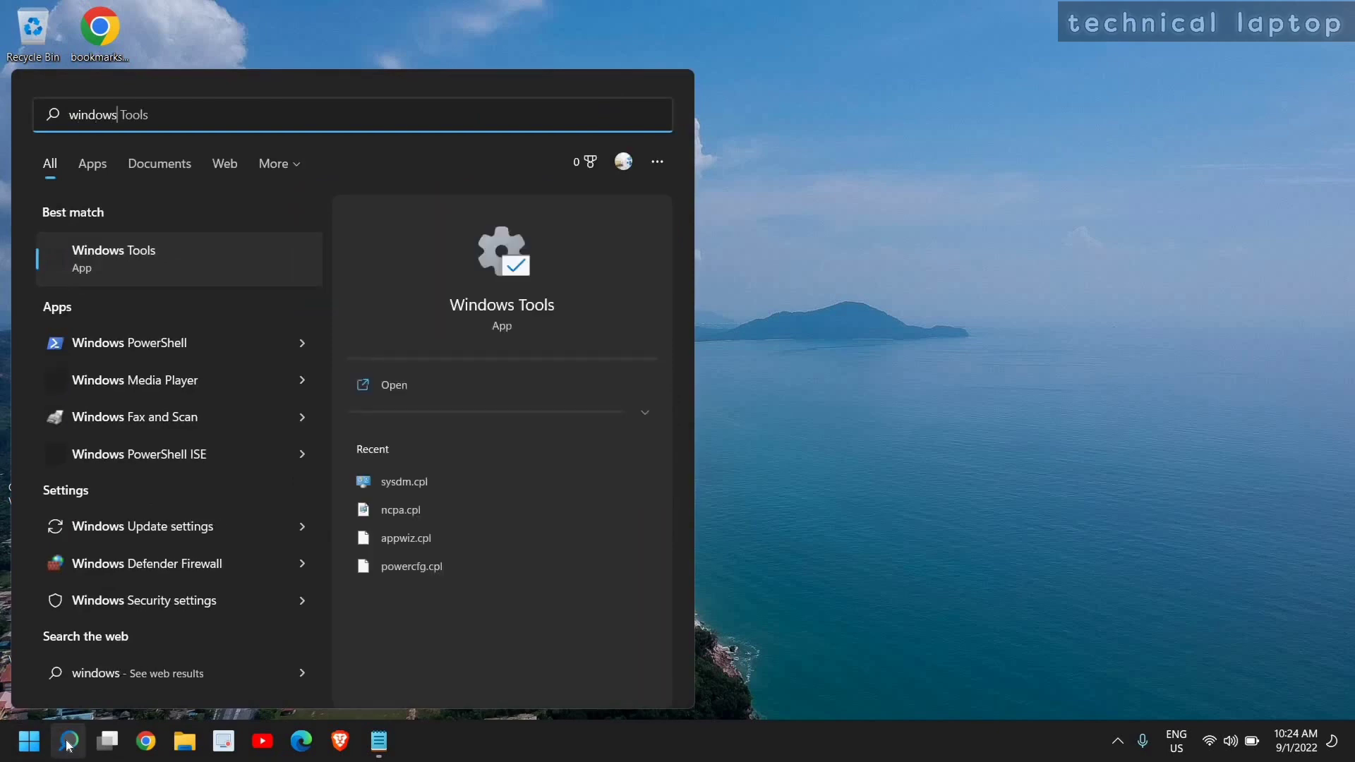
{"action": "left_click", "coordinate": [136, 531]}
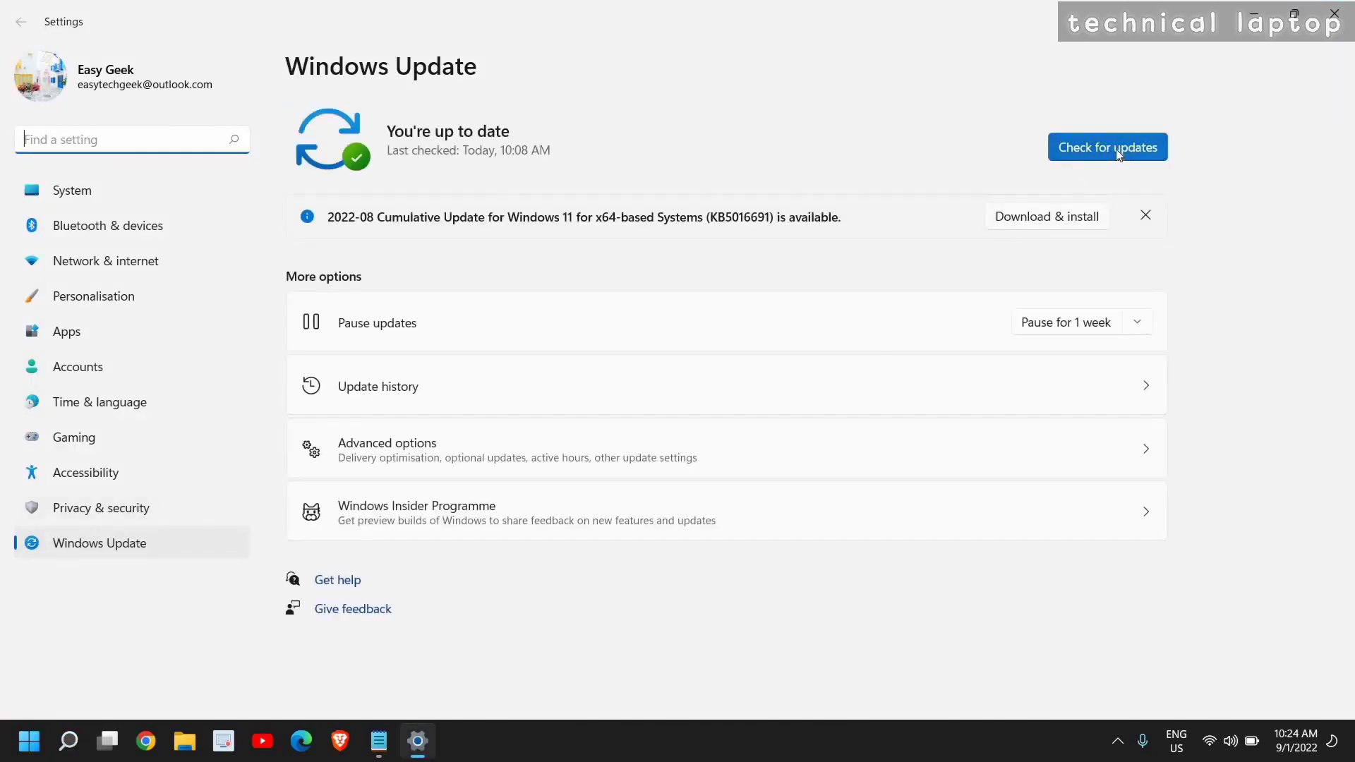
{"action": "left_click", "coordinate": [1335, 13]}
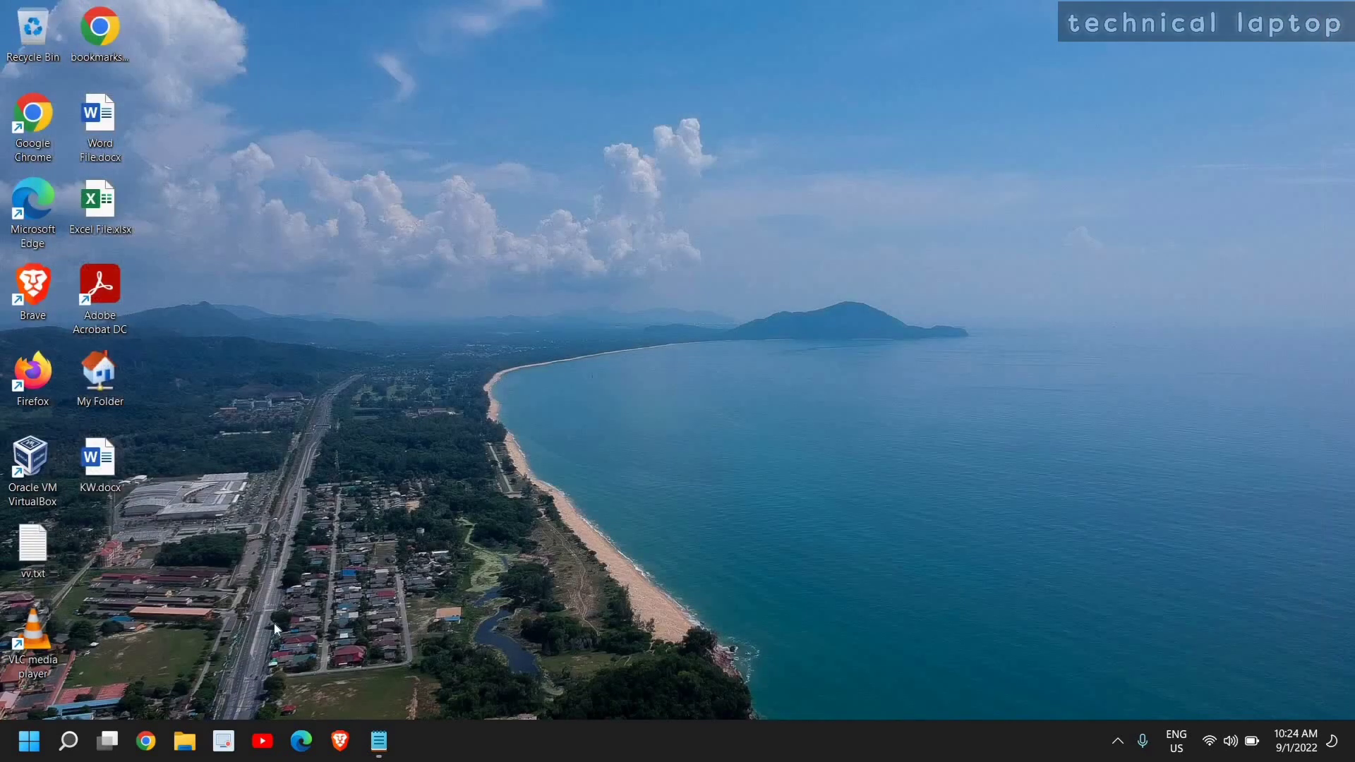
- Search for 'power' and open the Power Options list of power plans
{"action": "left_click", "coordinate": [69, 750]}
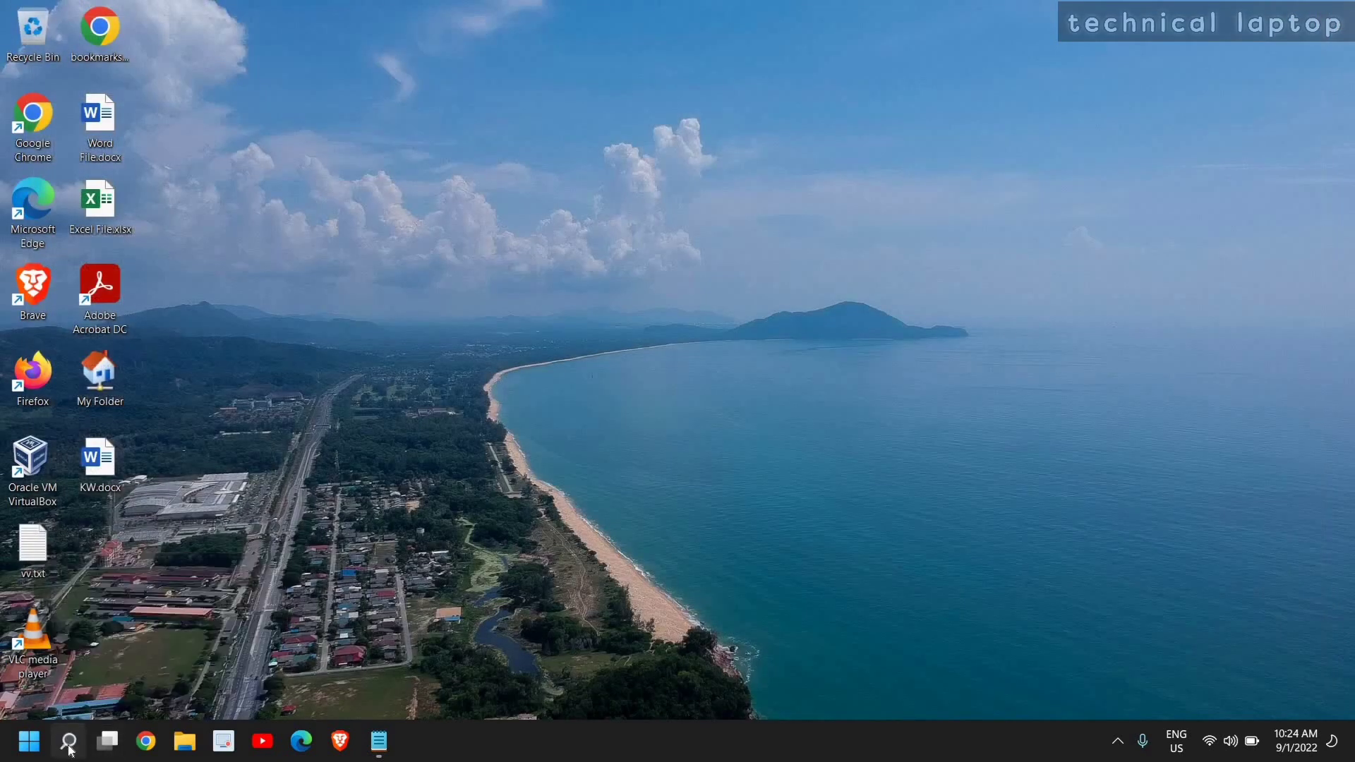
{"action": "type", "text": "p"}
{"action": "key", "text": "BackSpace"}
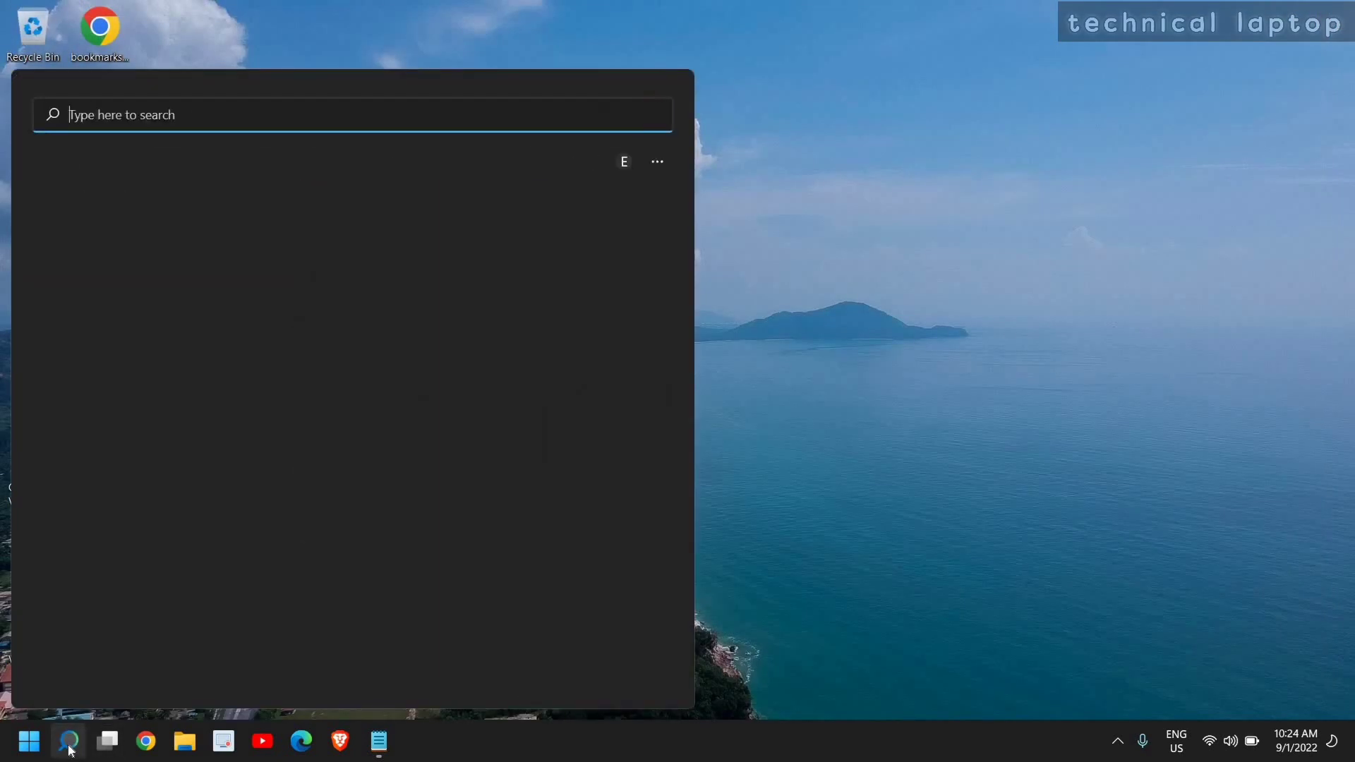
{"action": "type", "text": "w"}
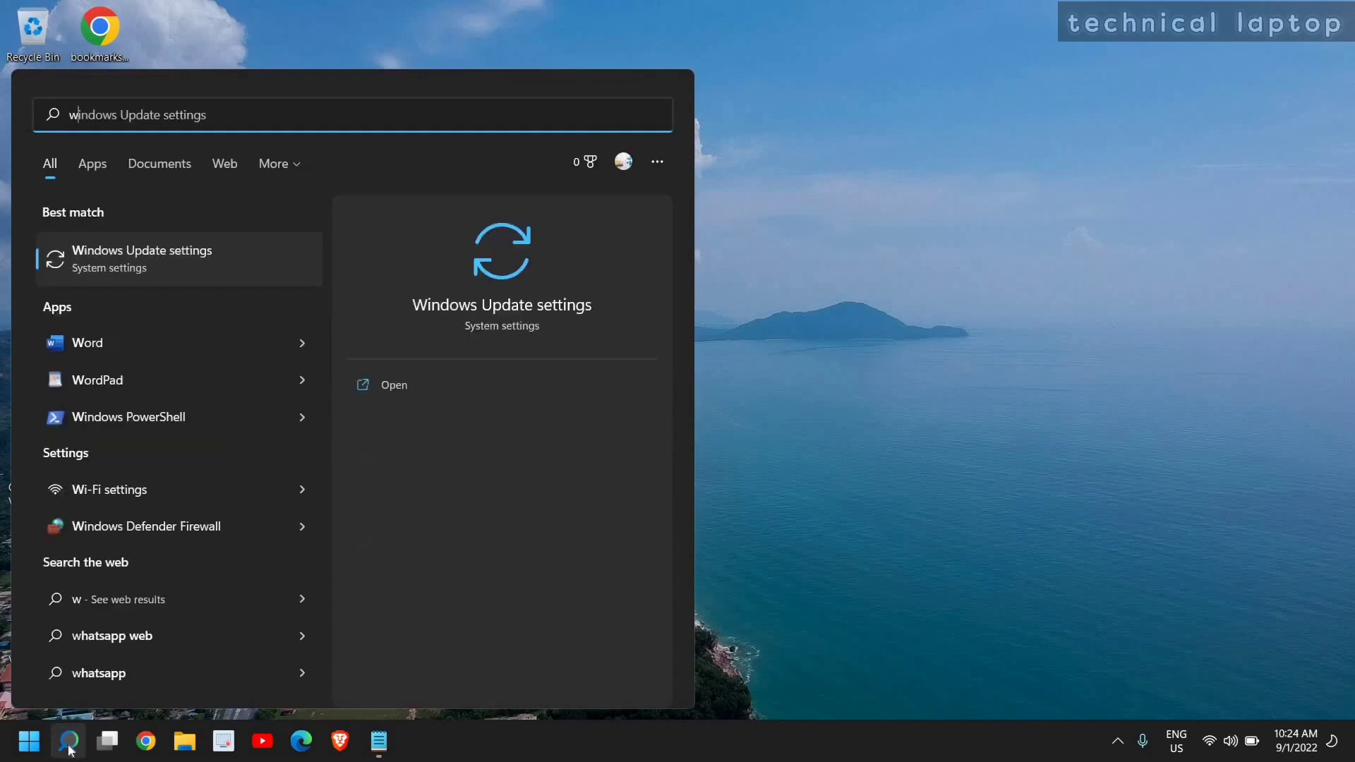
{"action": "key", "text": "BackSpace"}
{"action": "key", "text": "BackSpace"}
{"action": "type", "text": "power"}
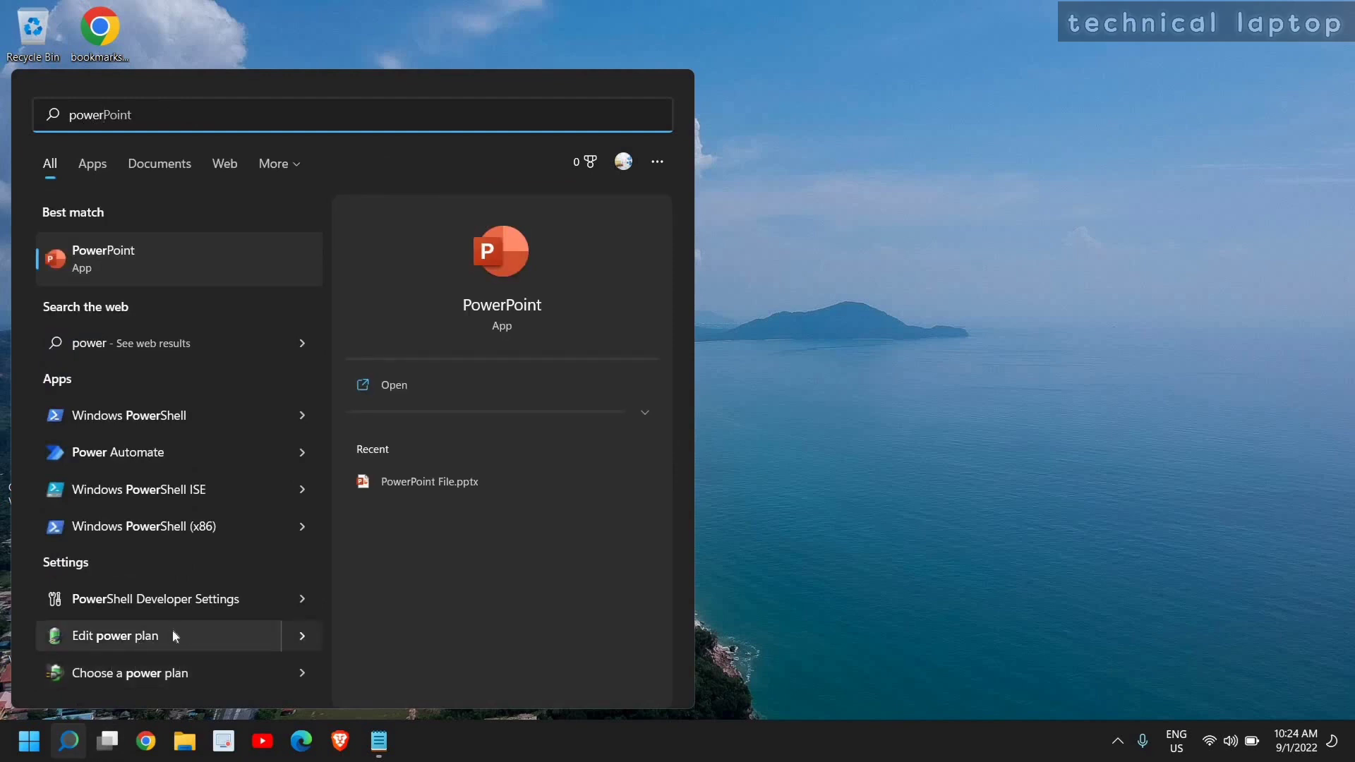
{"action": "left_click", "coordinate": [169, 675]}
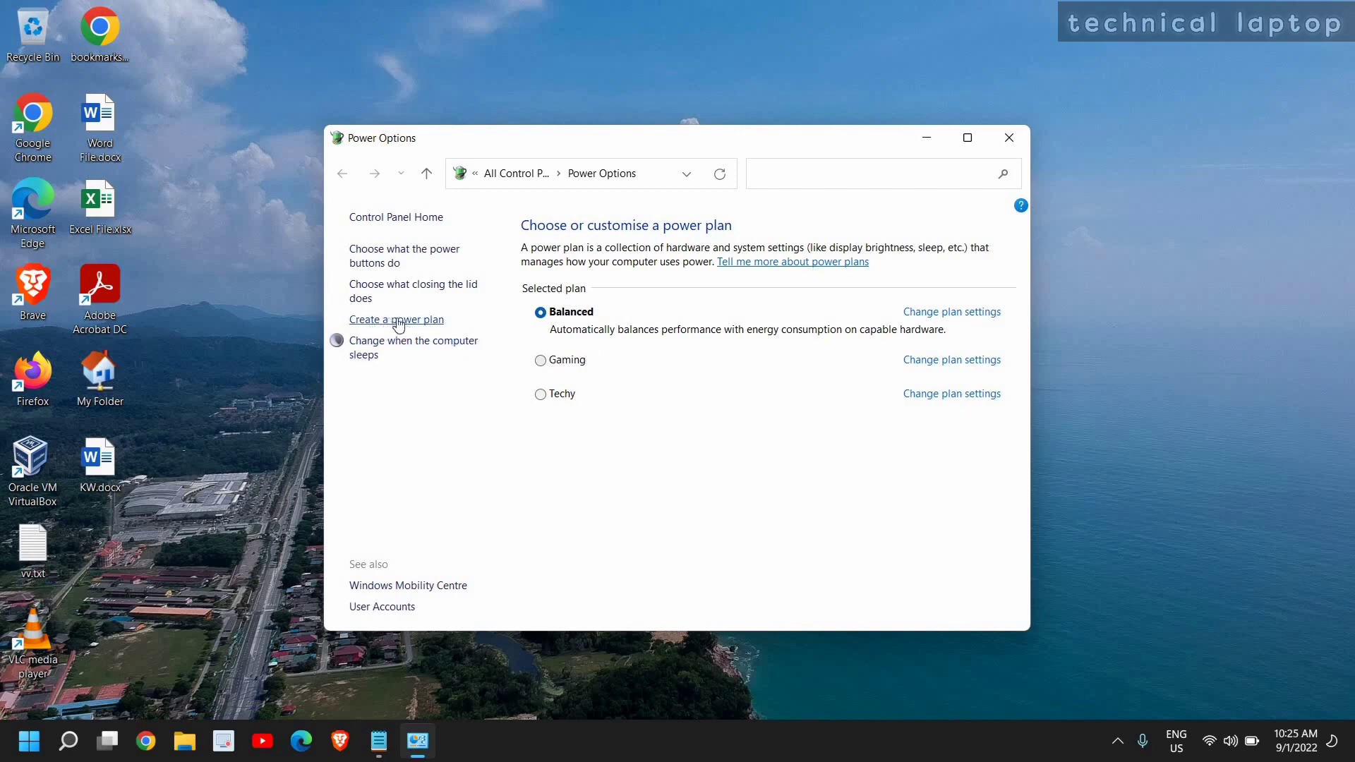
- Leave the Balanced plan selected and close the Power Options window
{"action": "key", "text": "alt"}
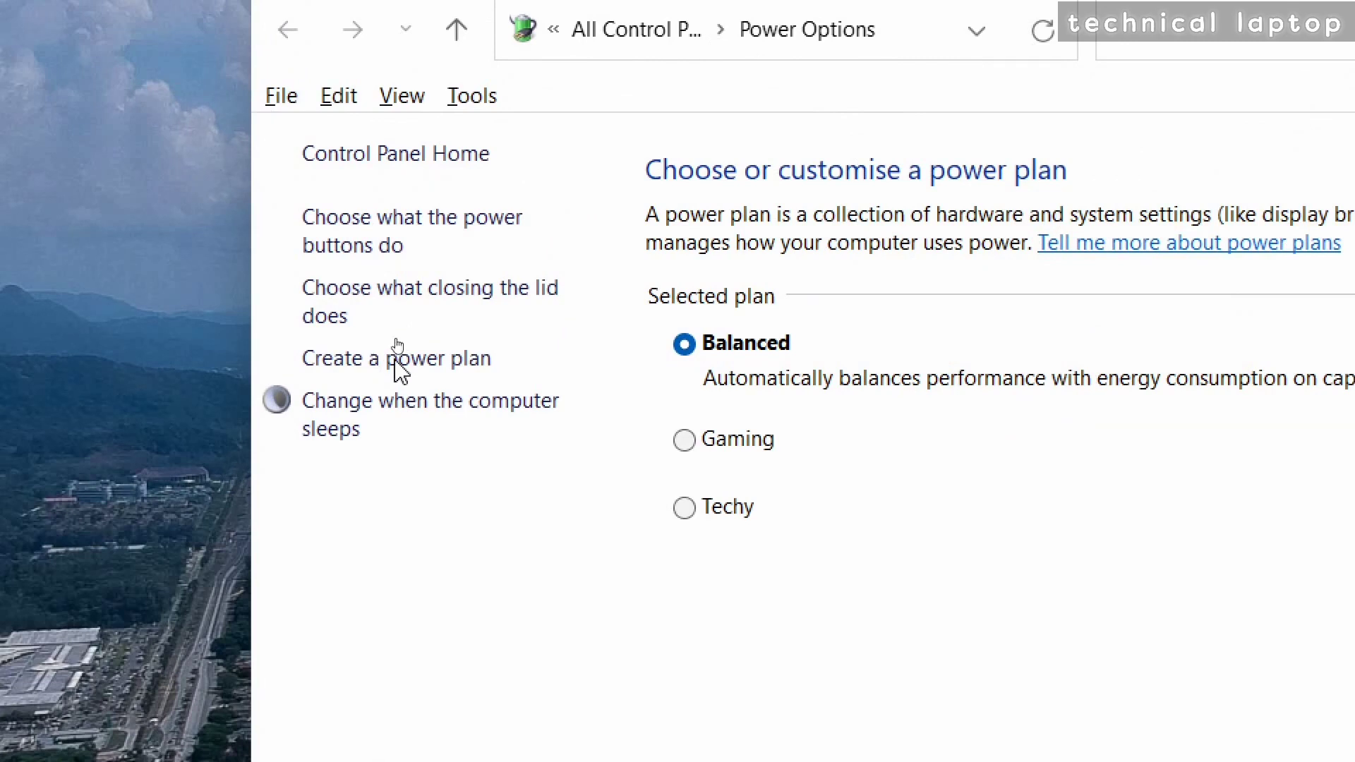
{"action": "key", "text": "alt"}
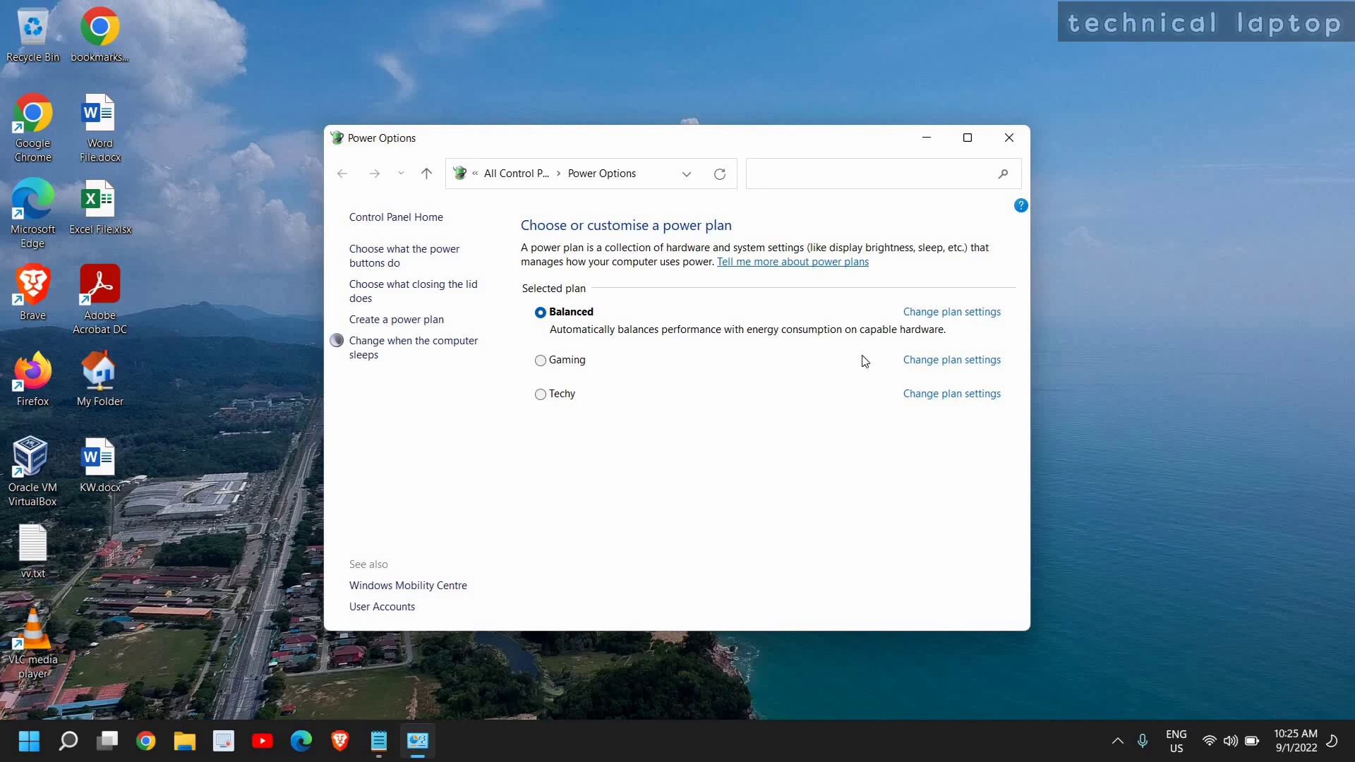
{"action": "left_click", "coordinate": [1009, 138]}
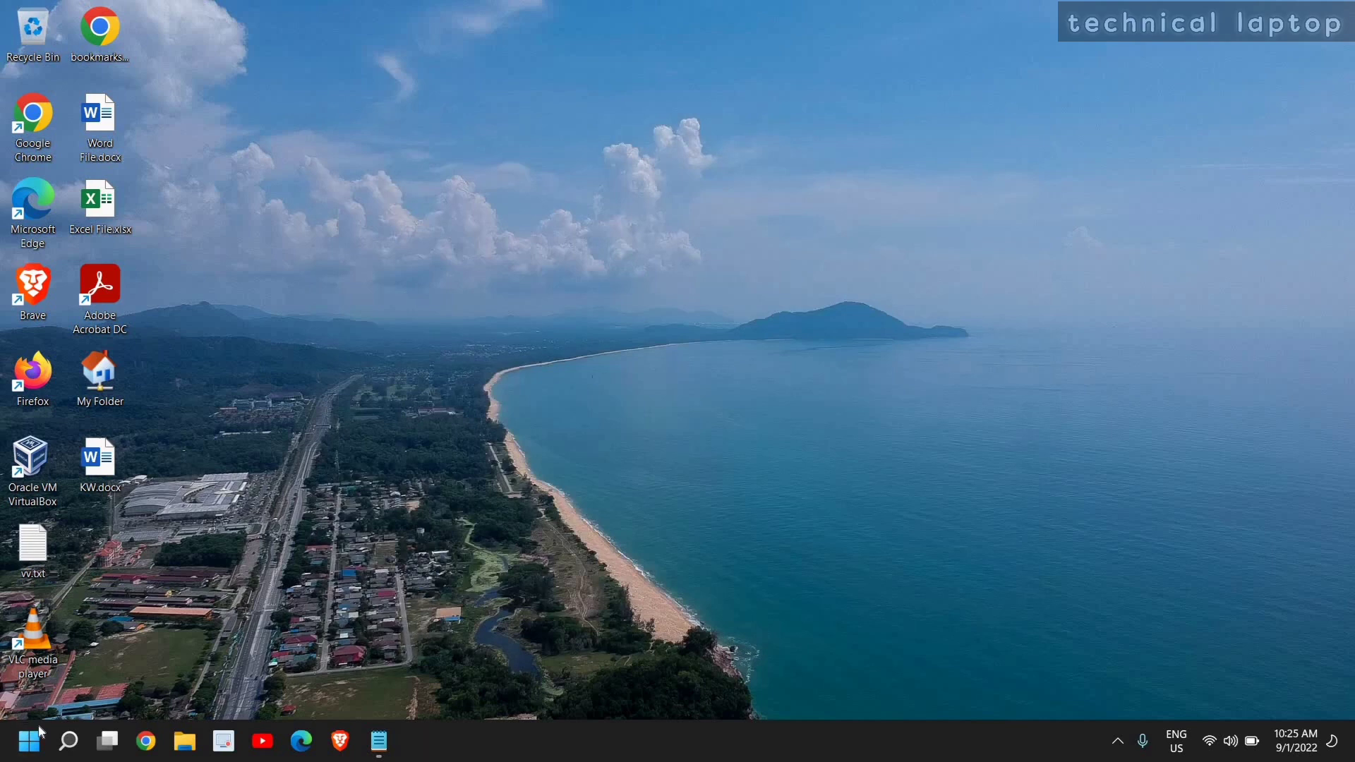
- Launch Disk Clean-up (cleanmgr) for drive C: from the Run dialog
{"action": "right_click", "coordinate": [26, 750]}
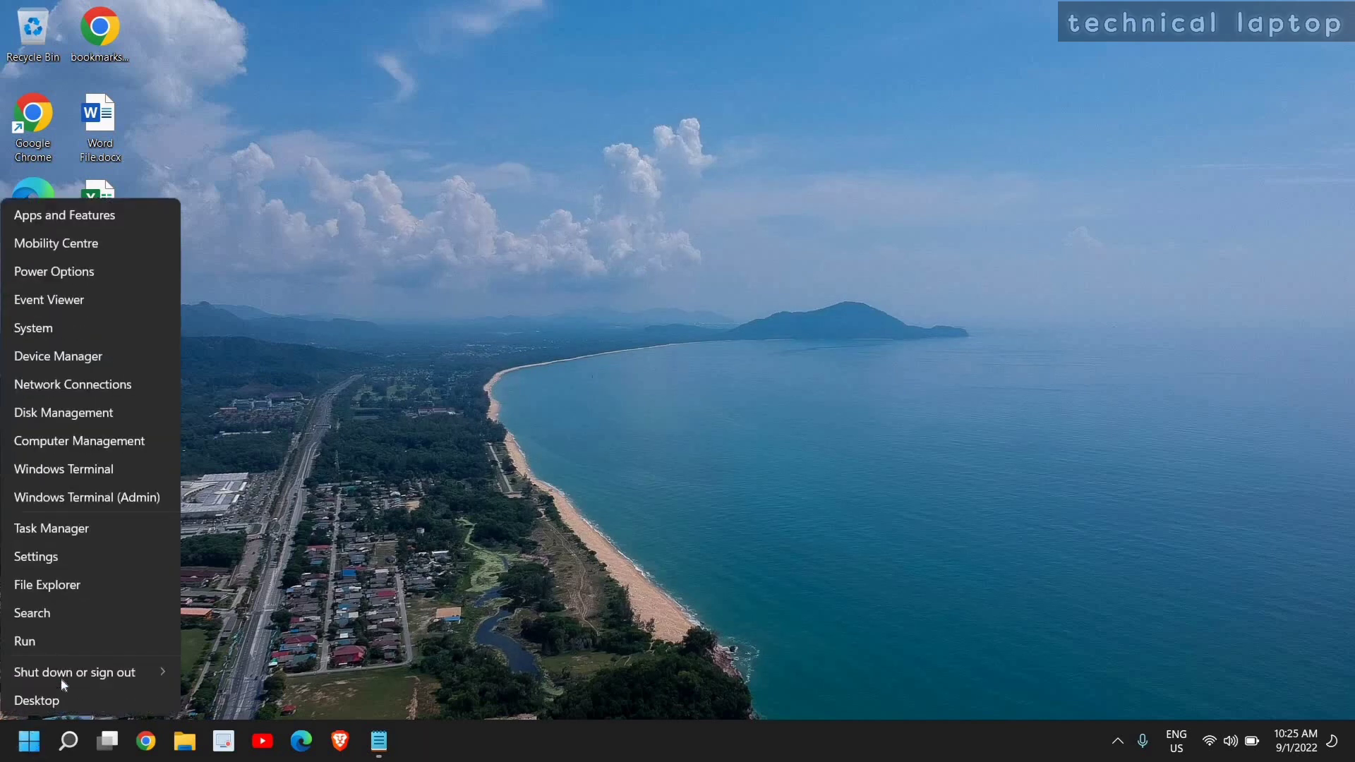
{"action": "left_click", "coordinate": [39, 644]}
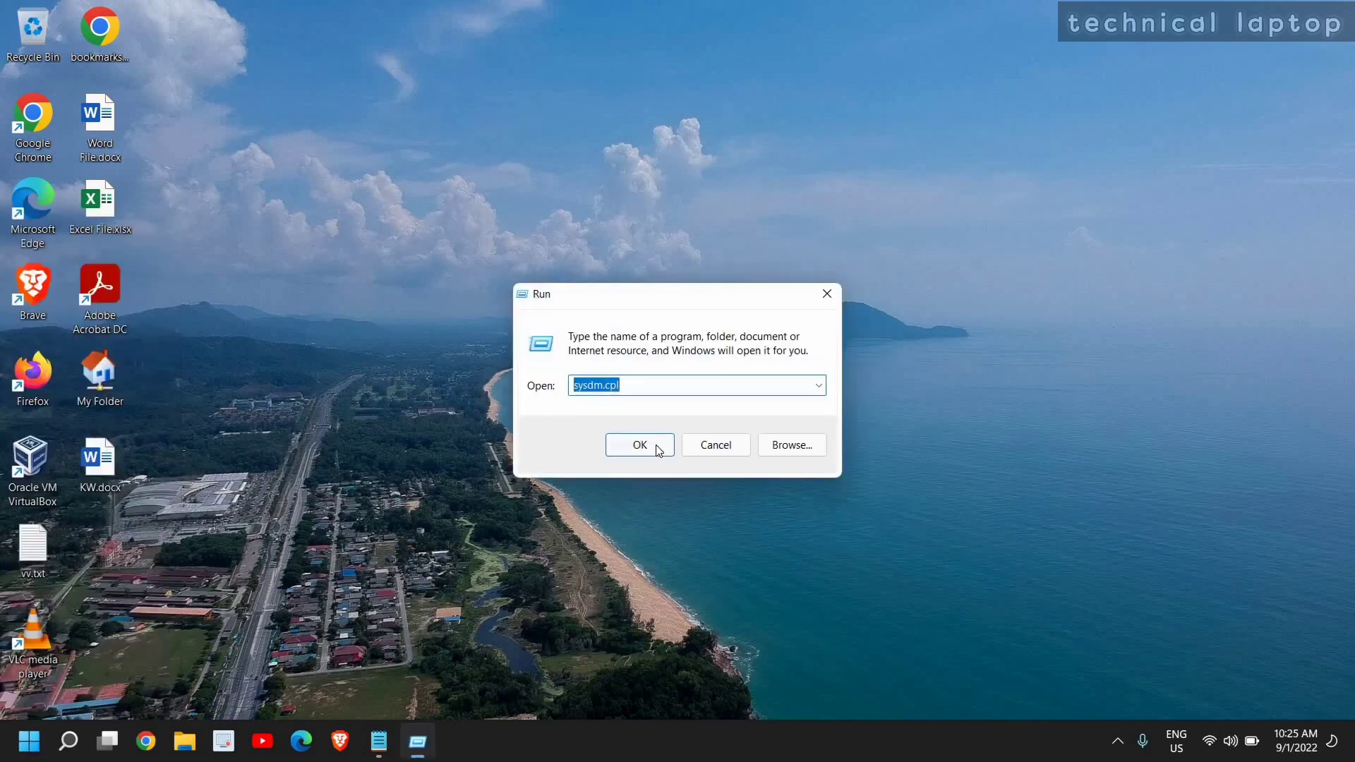
{"action": "type", "text": "cle"}
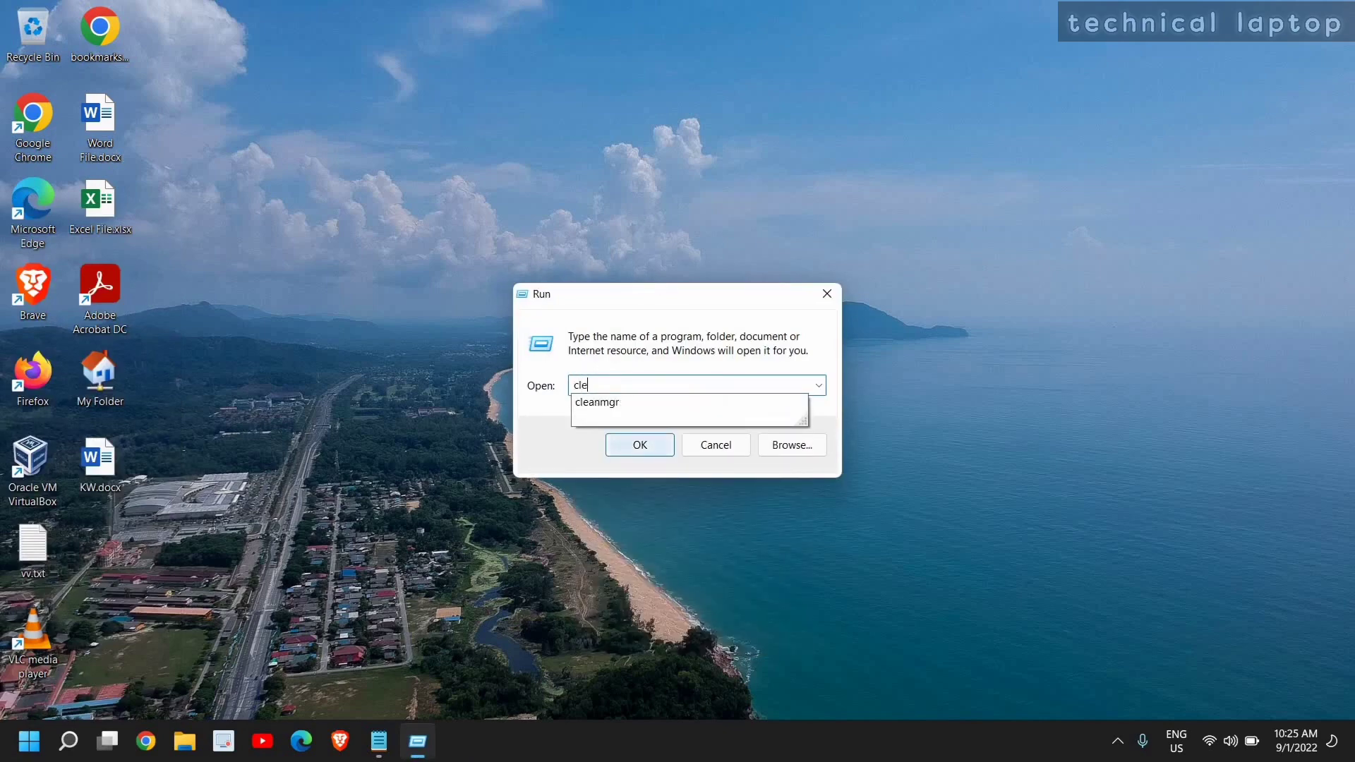
{"action": "key", "text": "Down"}
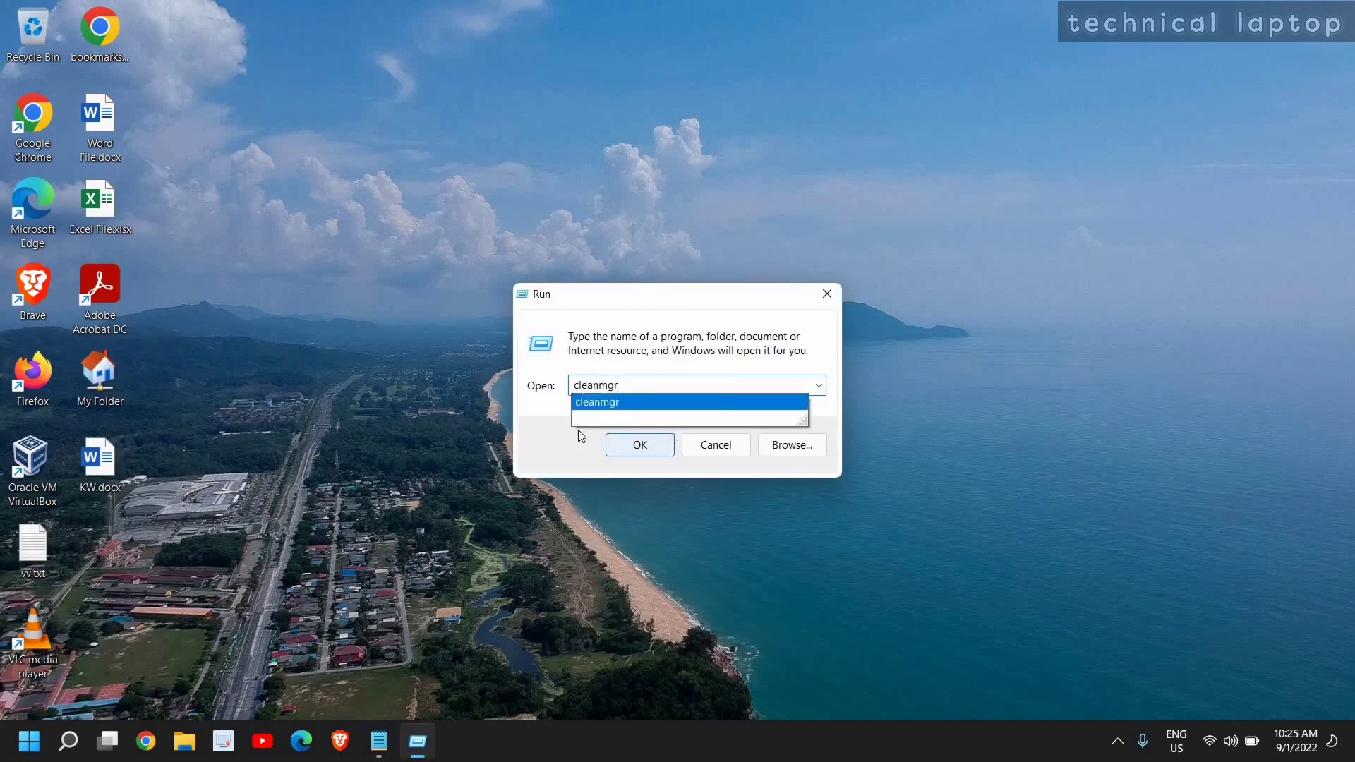
{"action": "left_click", "coordinate": [639, 446]}
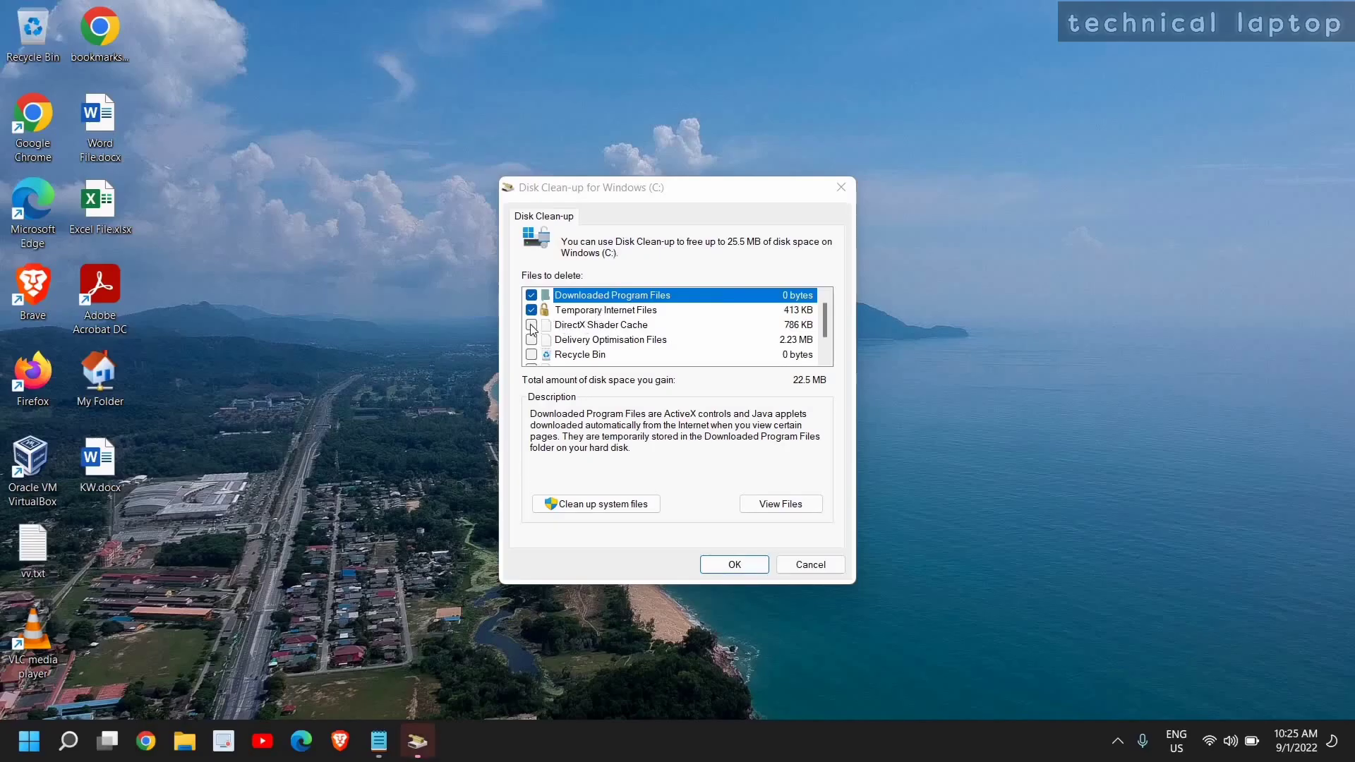
- Tick DirectX Shader Cache, Delivery Optimisation Files and Recycle Bin, then delete the files
{"action": "left_click", "coordinate": [531, 325]}
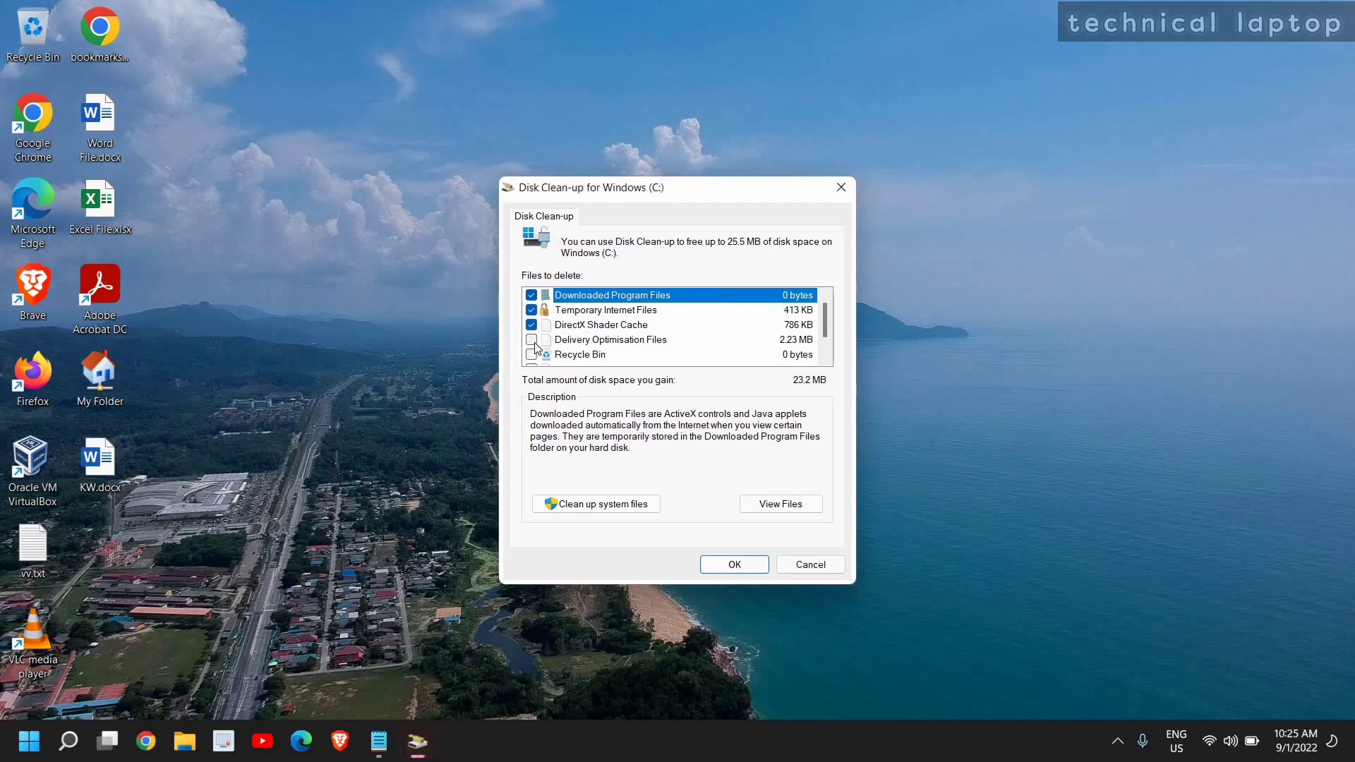
{"action": "left_click", "coordinate": [531, 340]}
{"action": "left_click", "coordinate": [531, 355]}
{"action": "scroll", "coordinate": [534, 361], "scroll_direction": "down", "scroll_amount": 1}
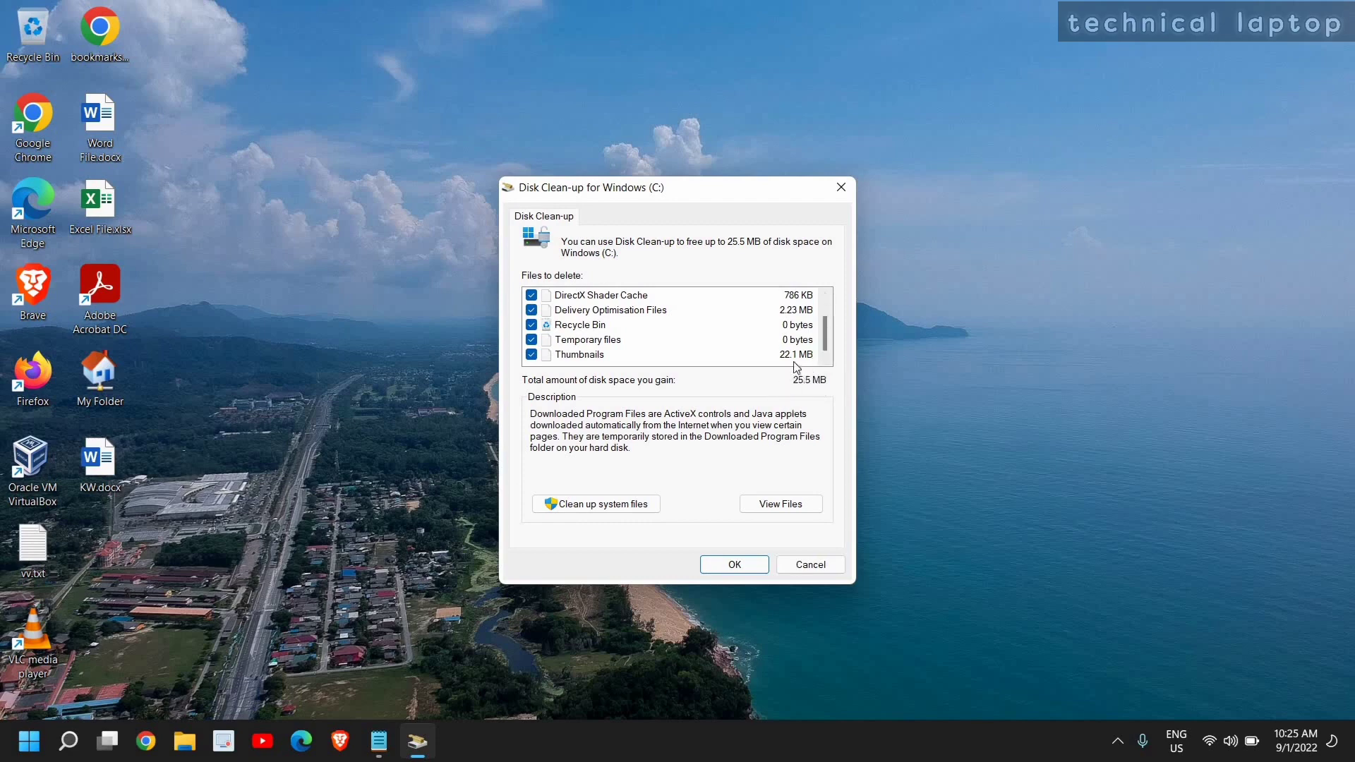
{"action": "left_click", "coordinate": [739, 571]}
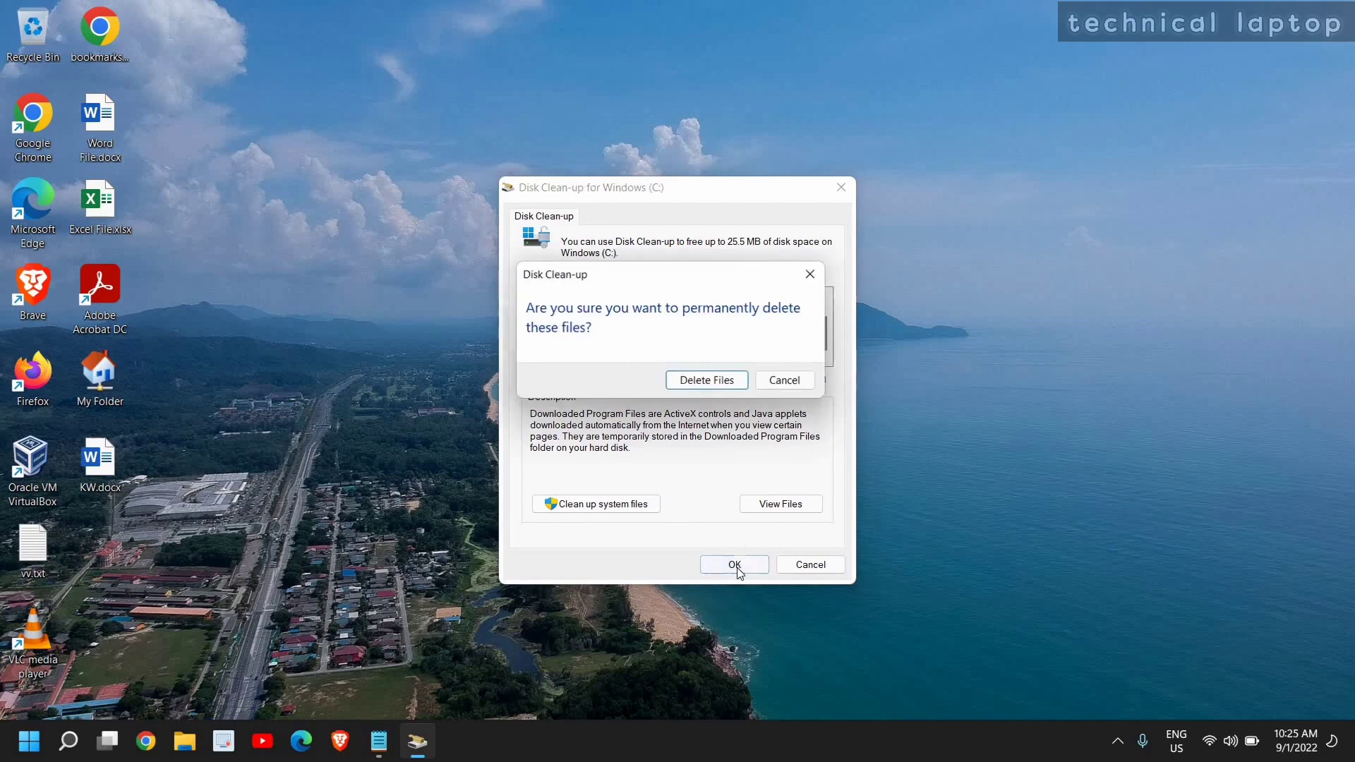
{"action": "left_click", "coordinate": [720, 383]}
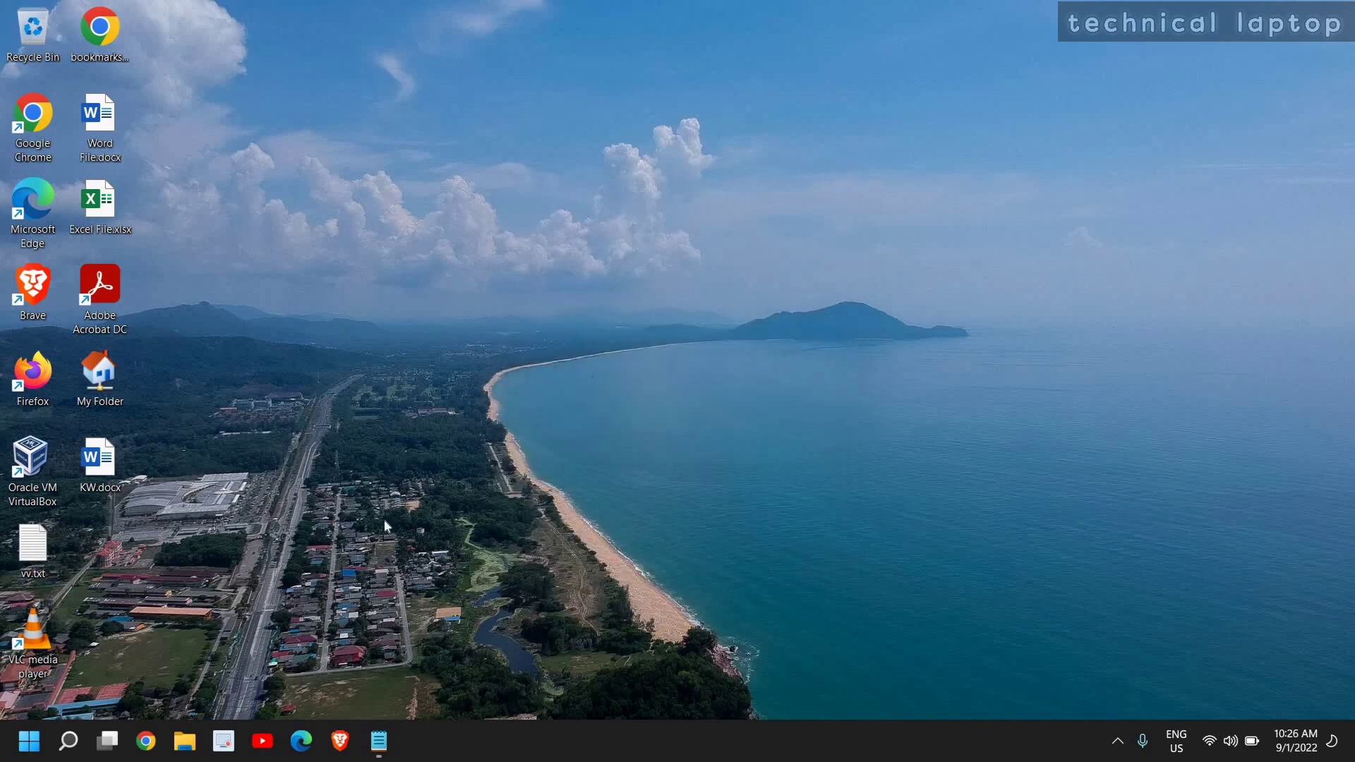
- Open the Windows Temp folder by running 'temp' from the Run dialog
{"action": "right_click", "coordinate": [29, 741]}
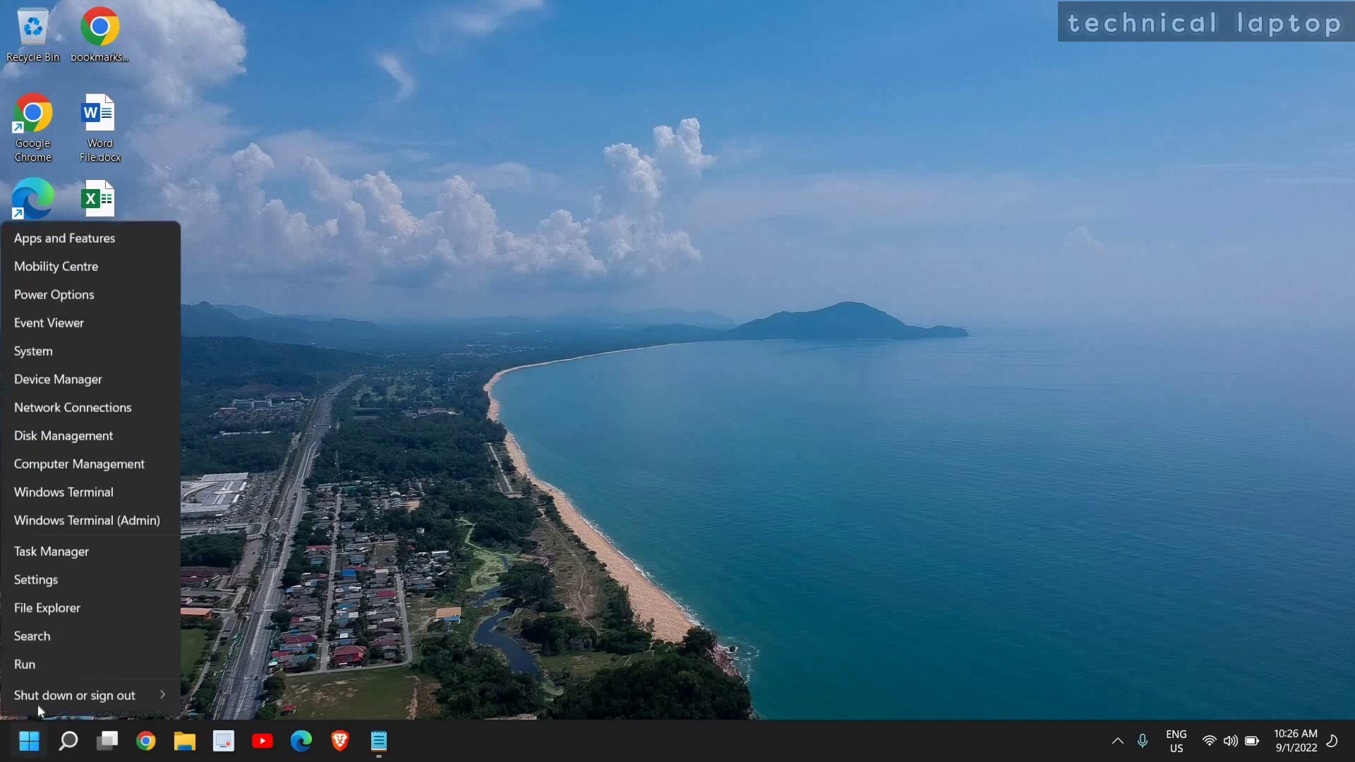
{"action": "left_click", "coordinate": [80, 637]}
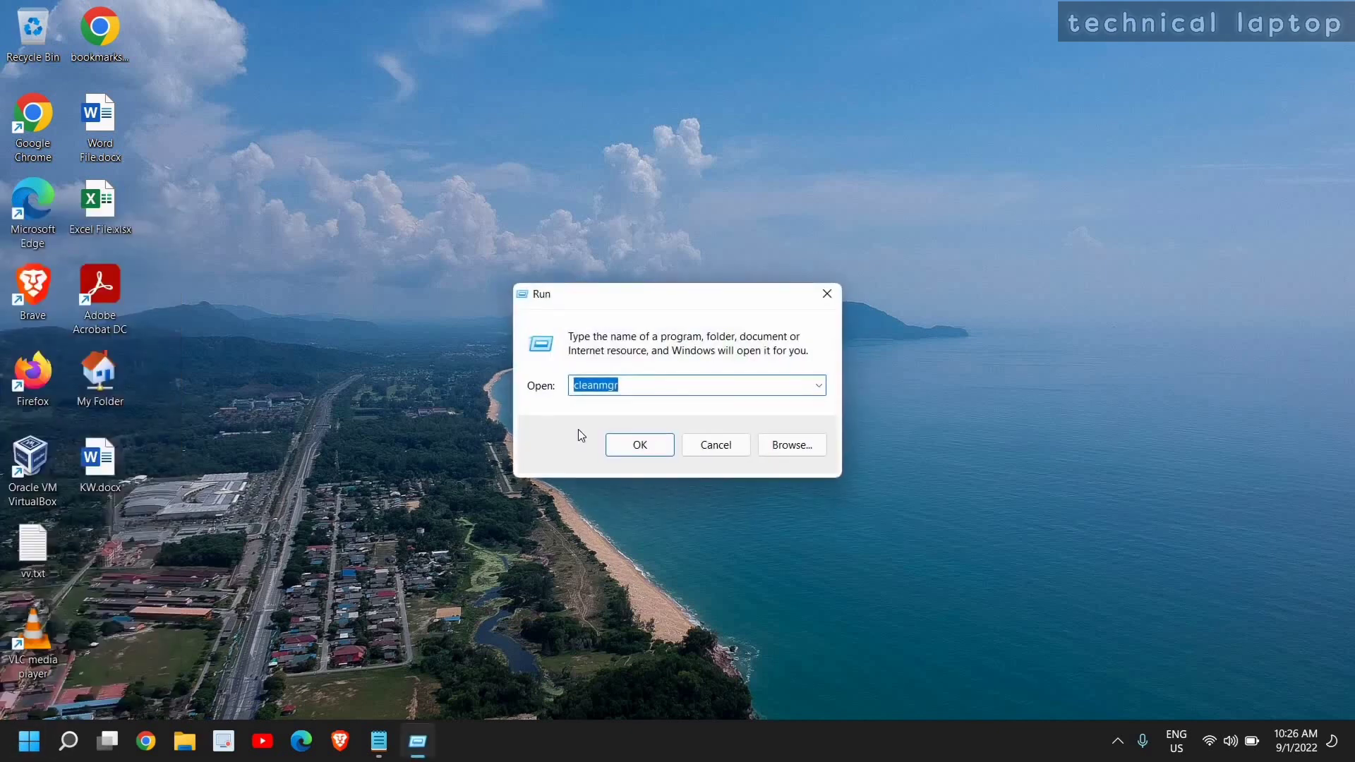
{"action": "type", "text": "tem"}
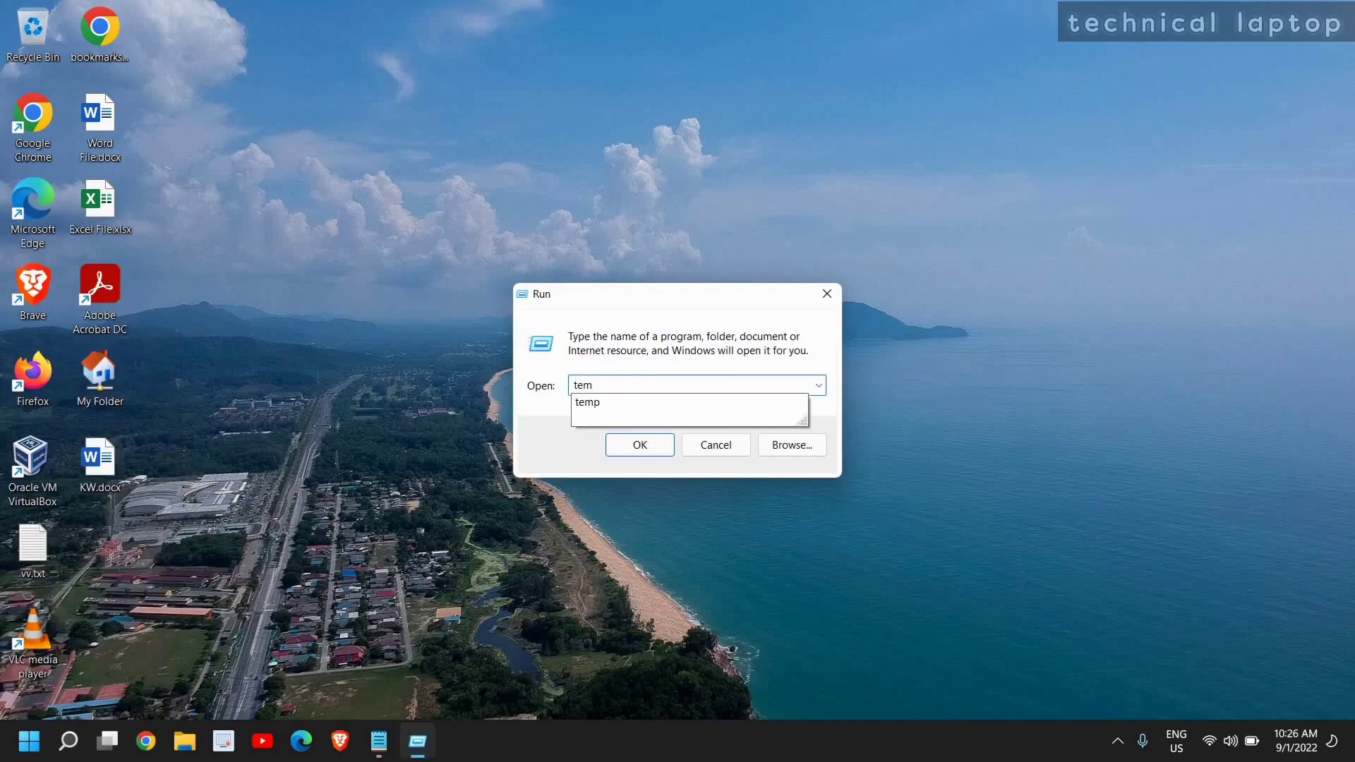
{"action": "type", "text": "p"}
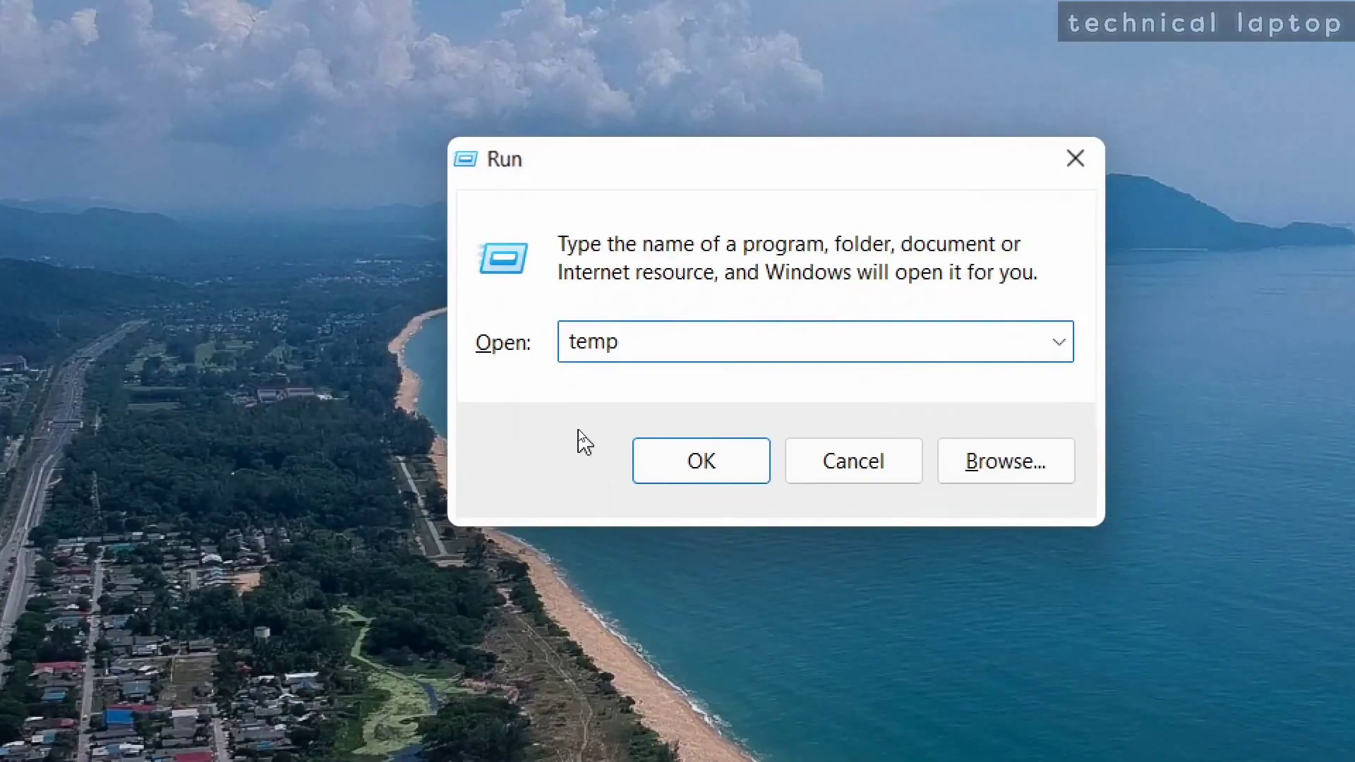
{"action": "left_click", "coordinate": [731, 467]}
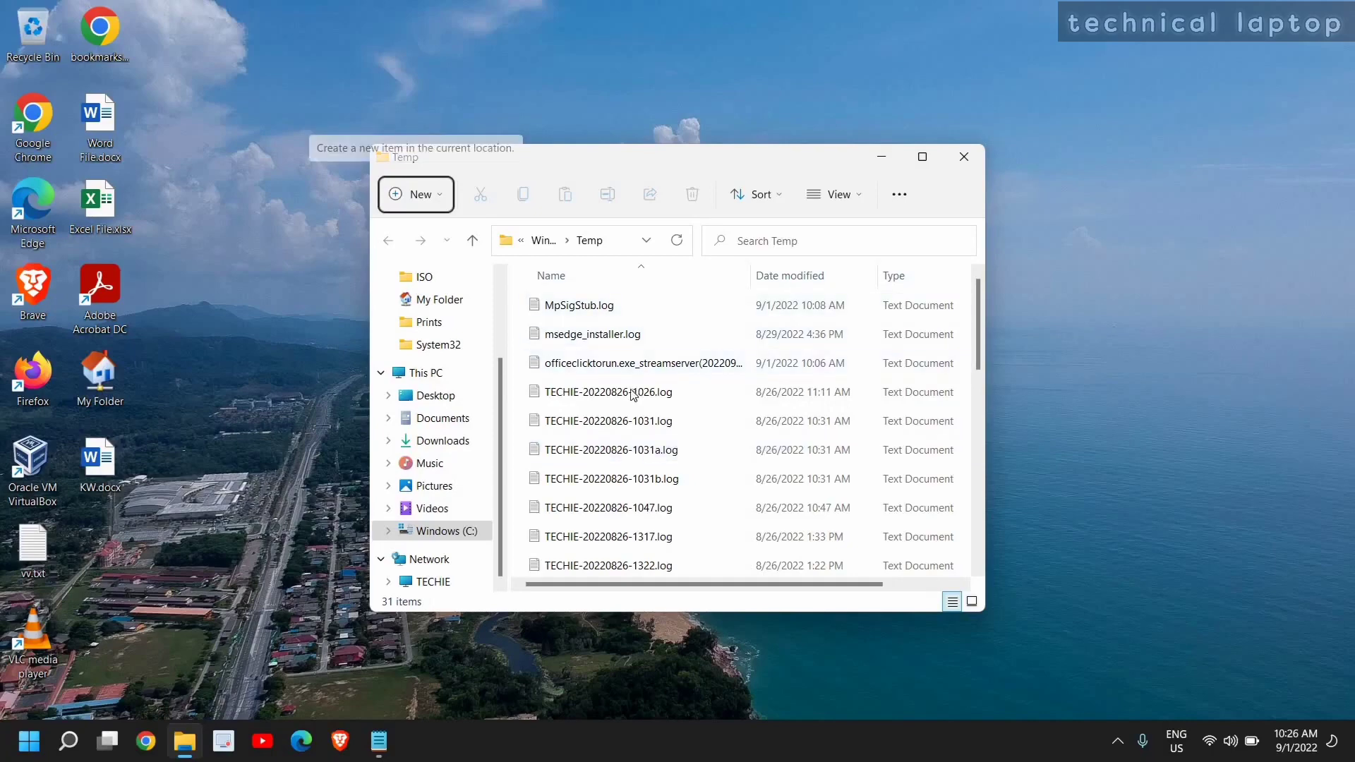
- Permanently delete all 31 Temp items, skipping in-use files, then close the folder
{"action": "left_click", "coordinate": [633, 395]}
{"action": "key", "text": "ctrl+a"}
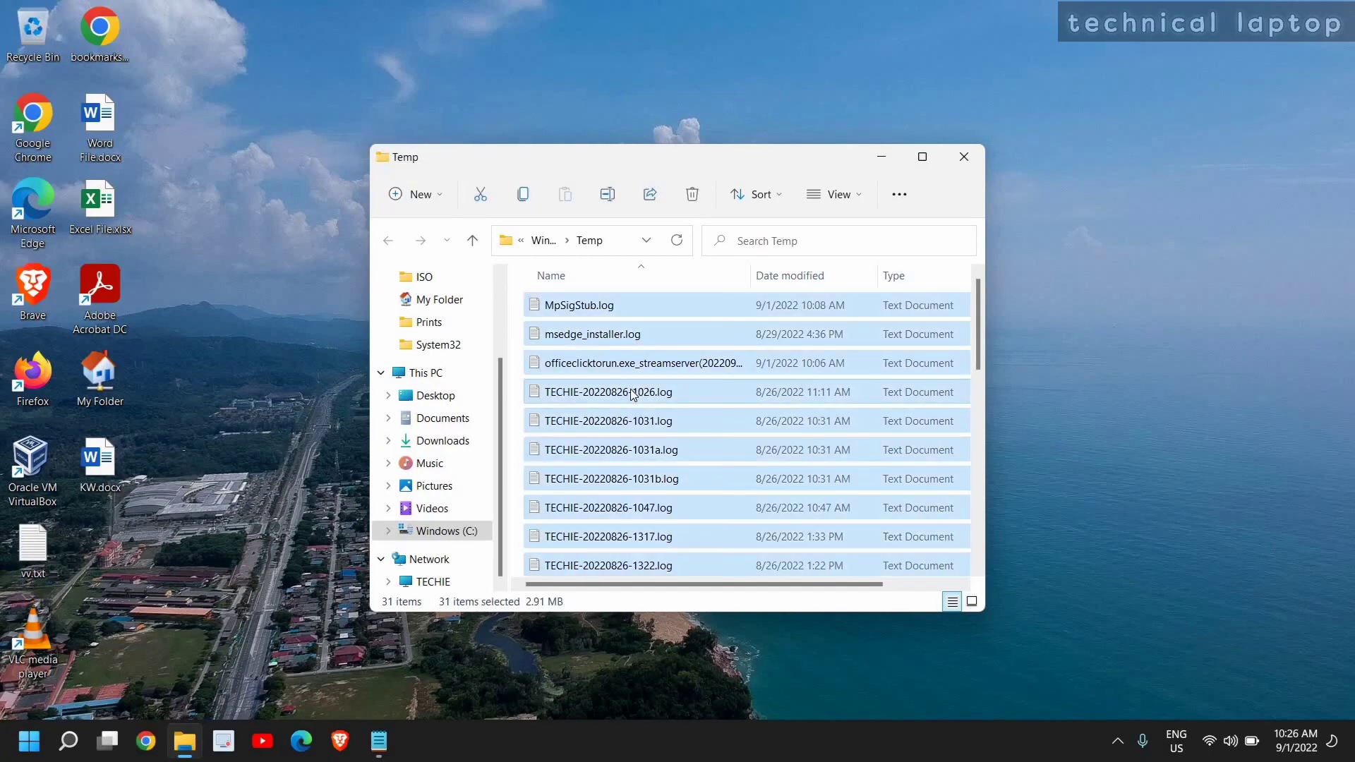
{"action": "key", "text": "shift+Delete"}
{"action": "key", "text": "Return"}
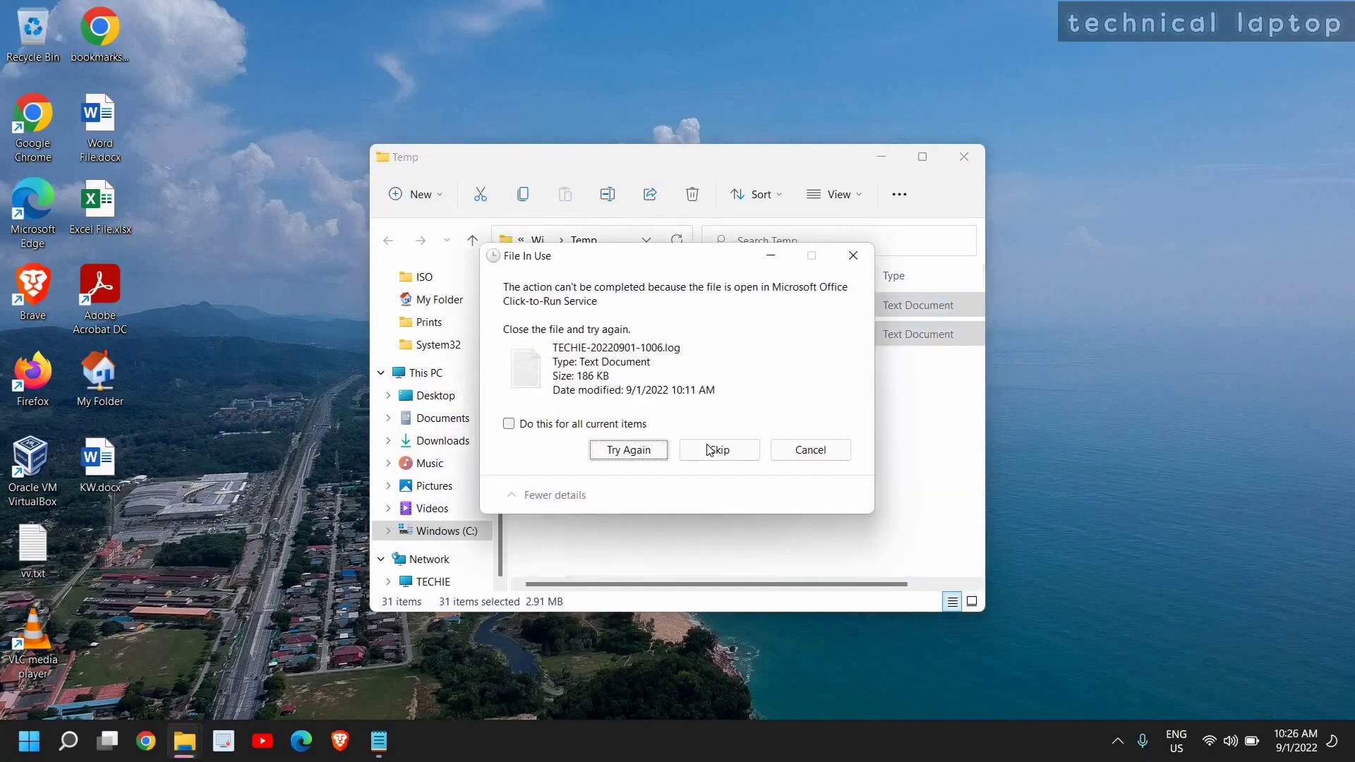
{"action": "left_click", "coordinate": [710, 450]}
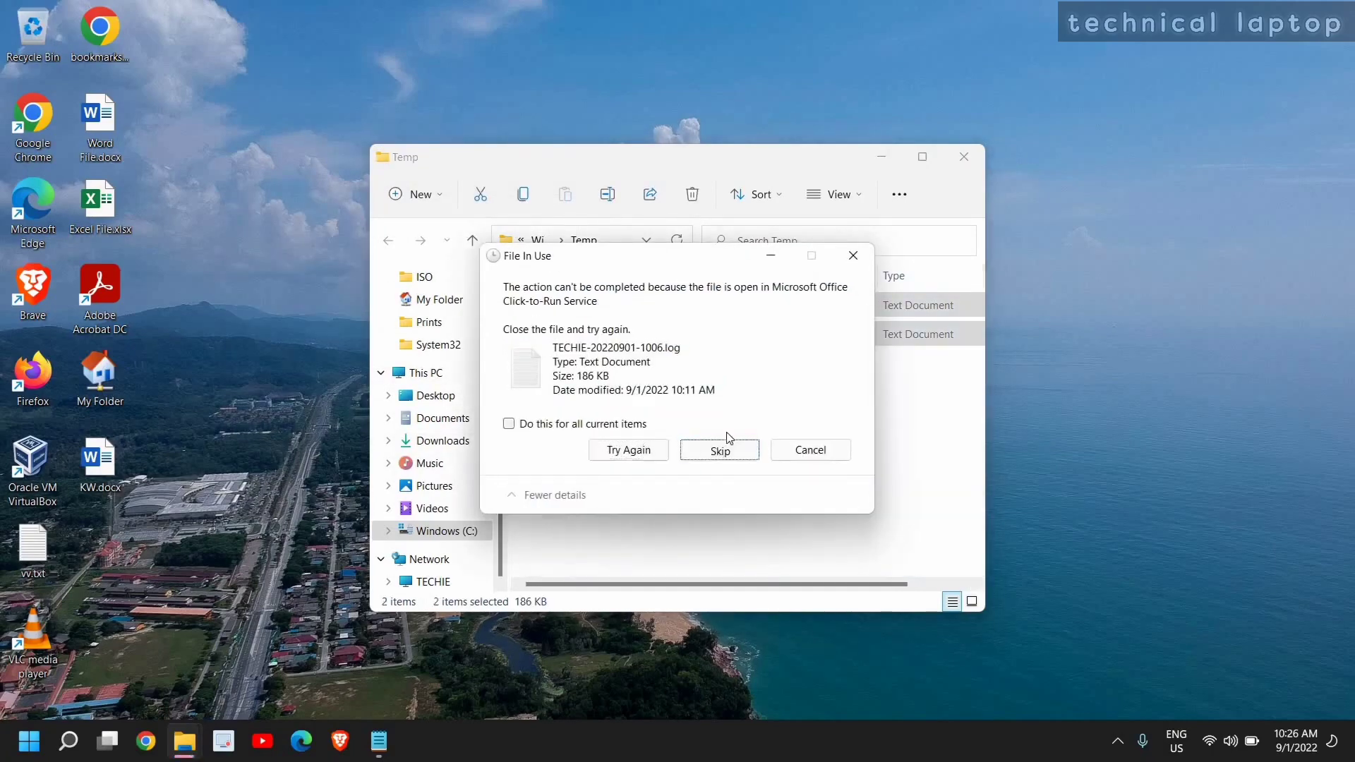
{"action": "left_click", "coordinate": [867, 260]}
{"action": "left_click", "coordinate": [974, 154]}
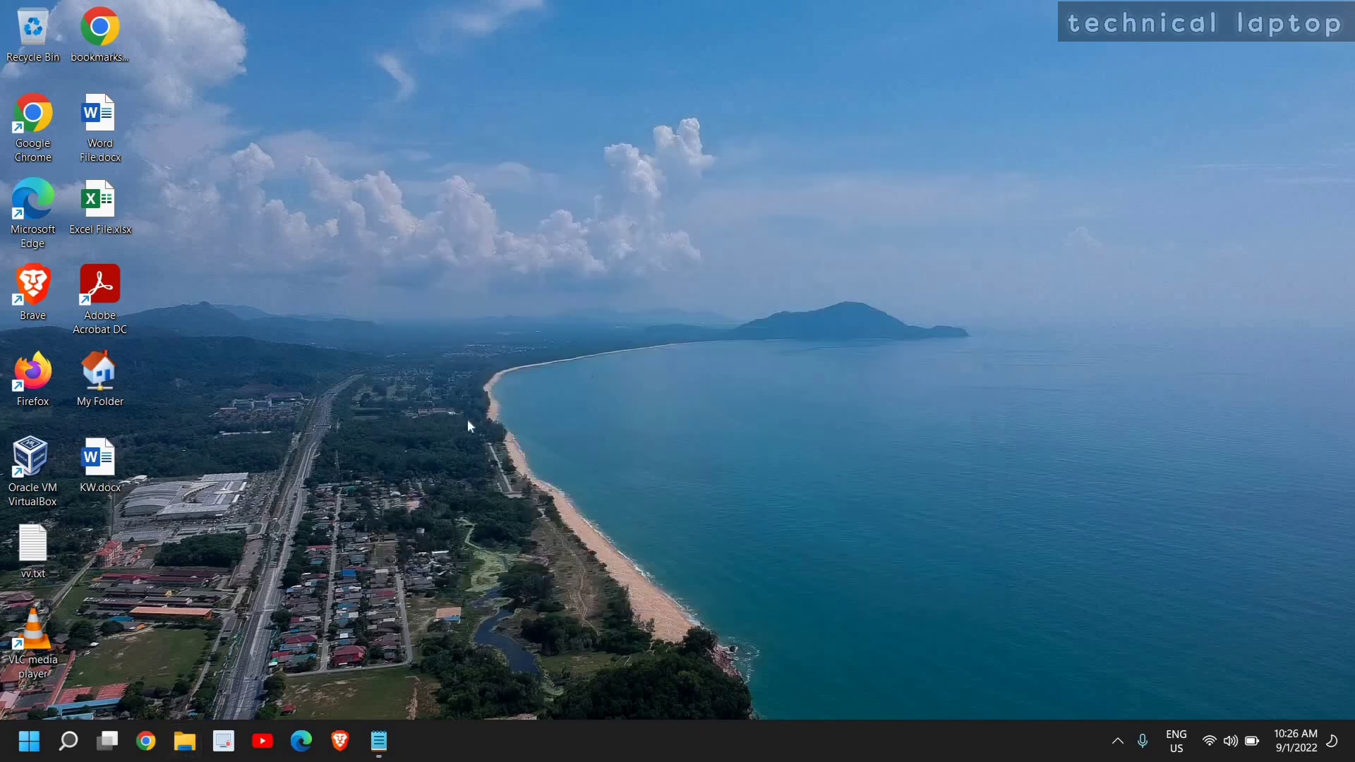
- Open the user's %temp% folder from the Run box and maximize it
{"action": "key", "text": "super+r"}
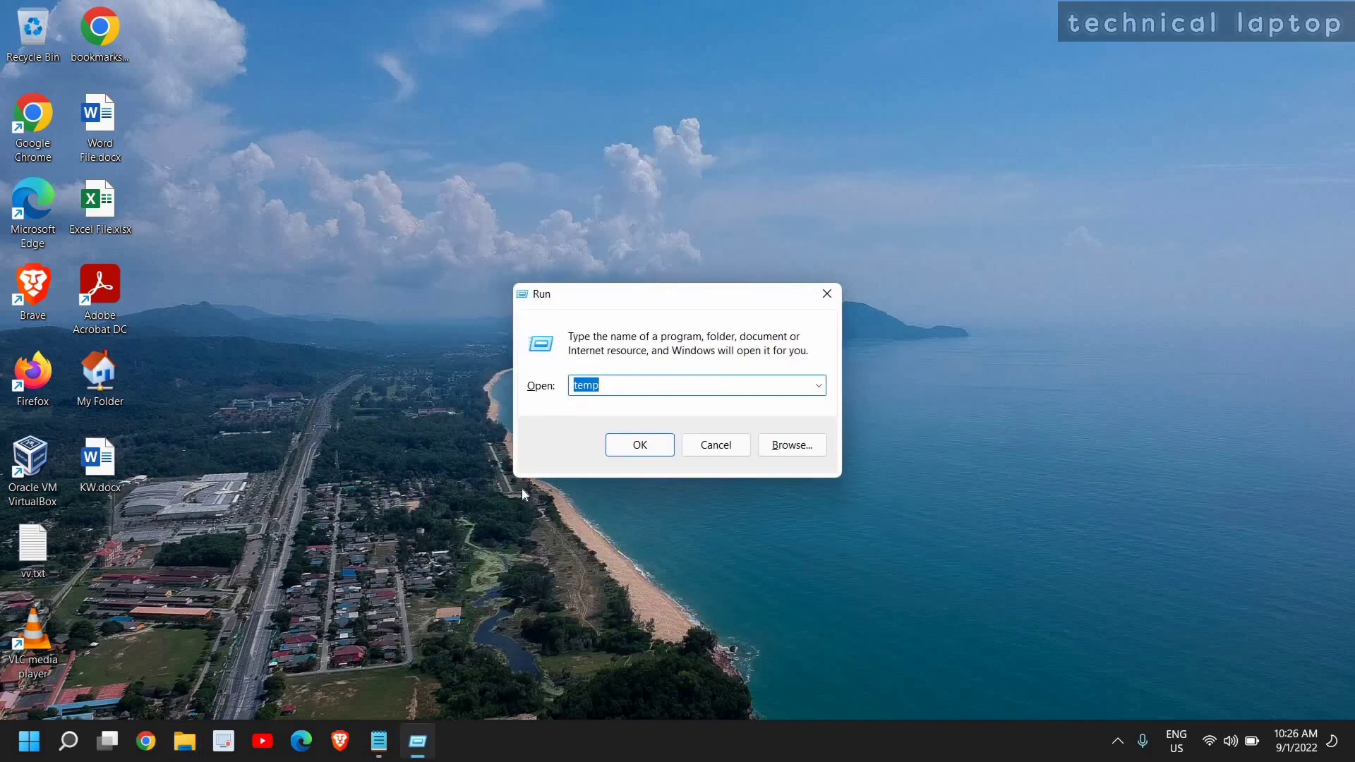
{"action": "type", "text": "temp%"}
{"action": "key", "text": "Home"}
{"action": "type", "text": "%"}
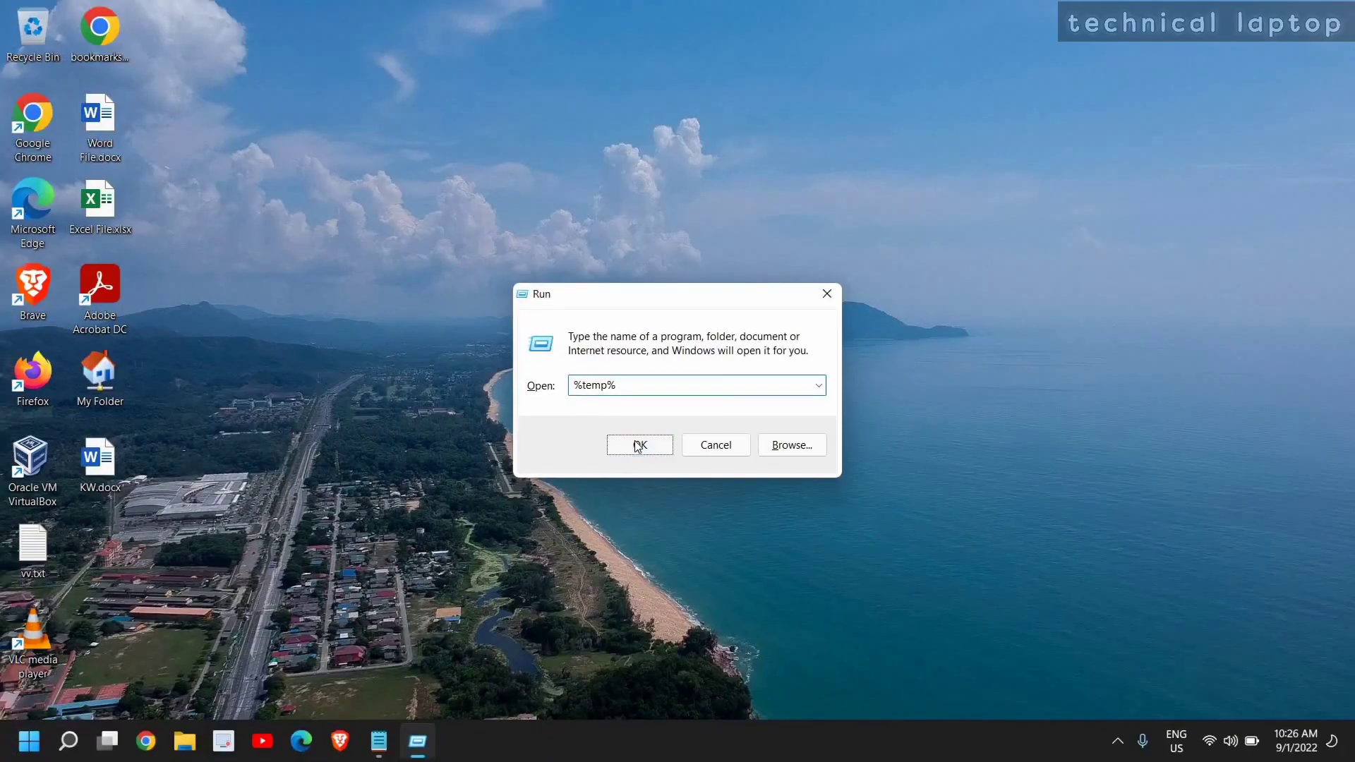
{"action": "left_click", "coordinate": [667, 498]}
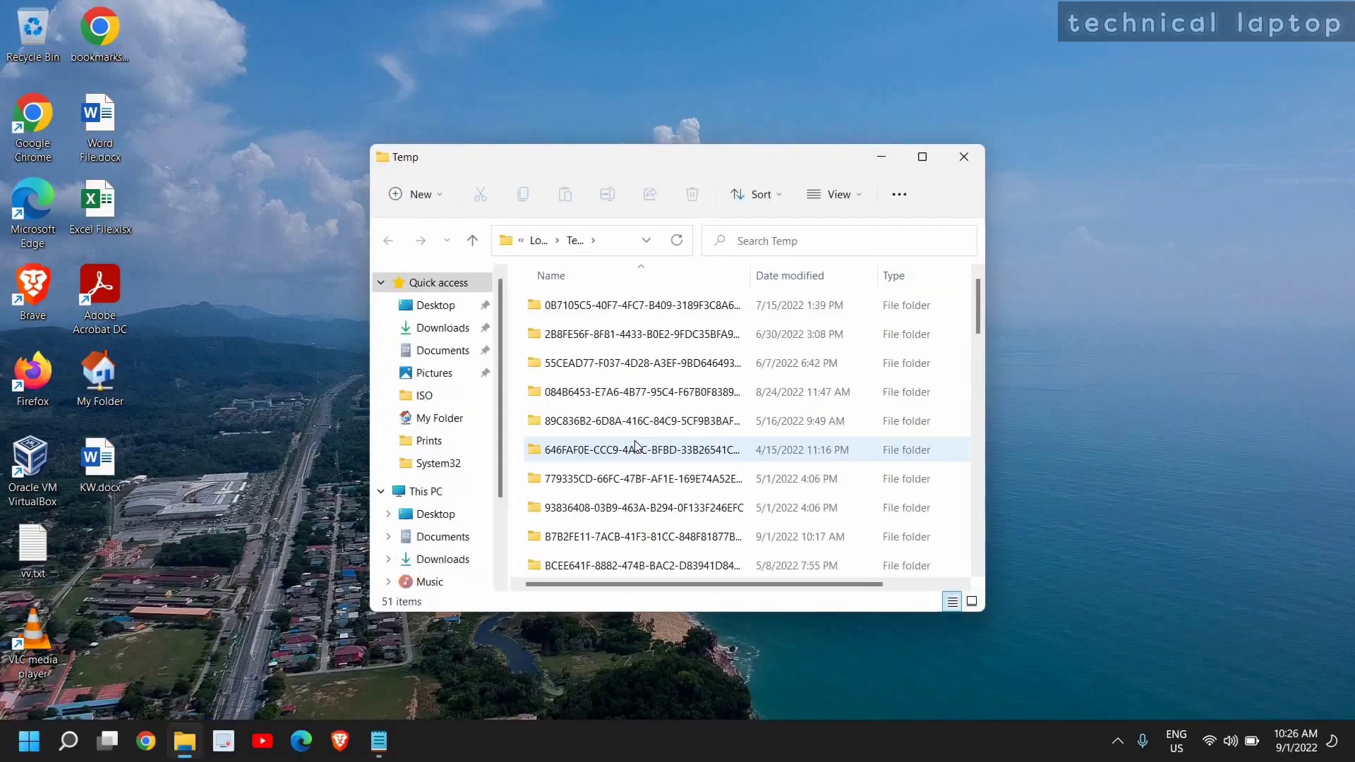
{"action": "left_click", "coordinate": [922, 156]}
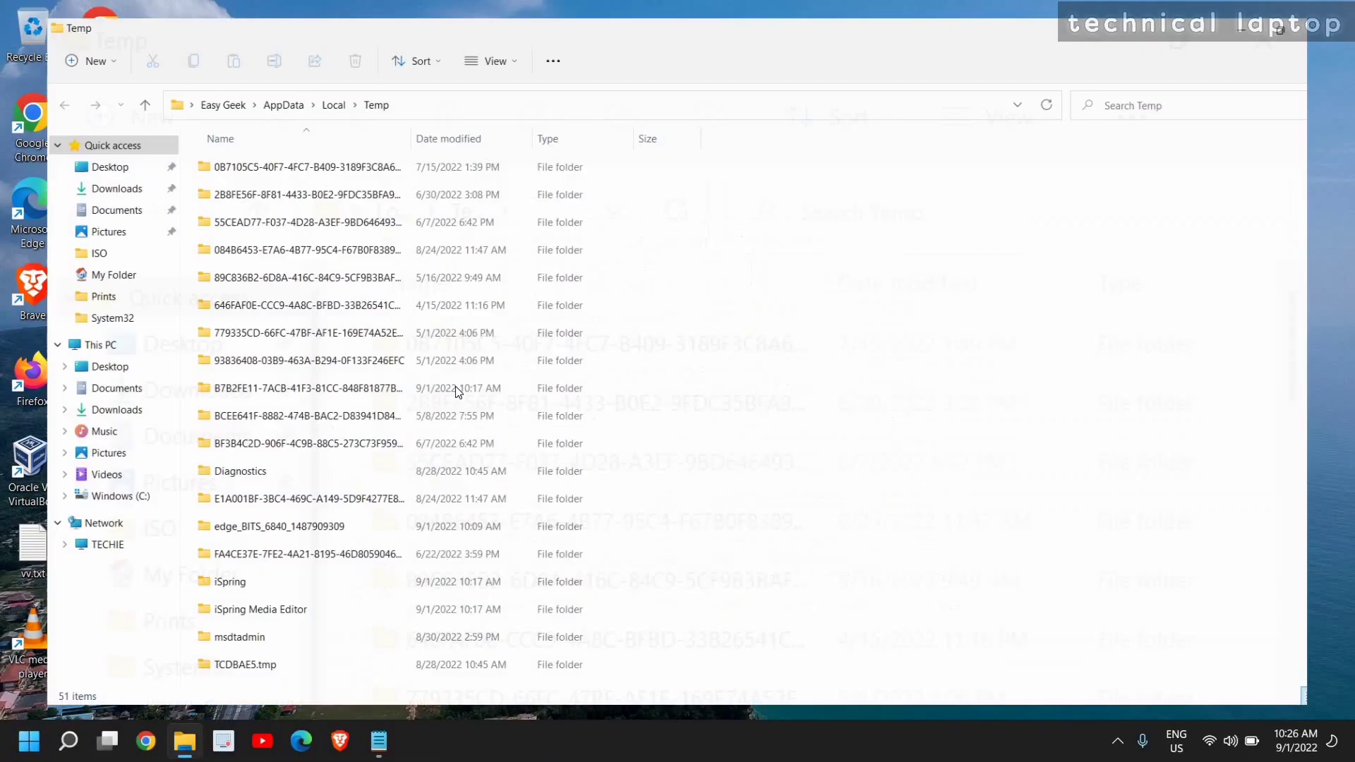
- Permanently delete the 51 Temp items, stopping at the in-use video file, then close Explorer
{"action": "left_click", "coordinate": [358, 415]}
{"action": "key", "text": "ctrl+a"}
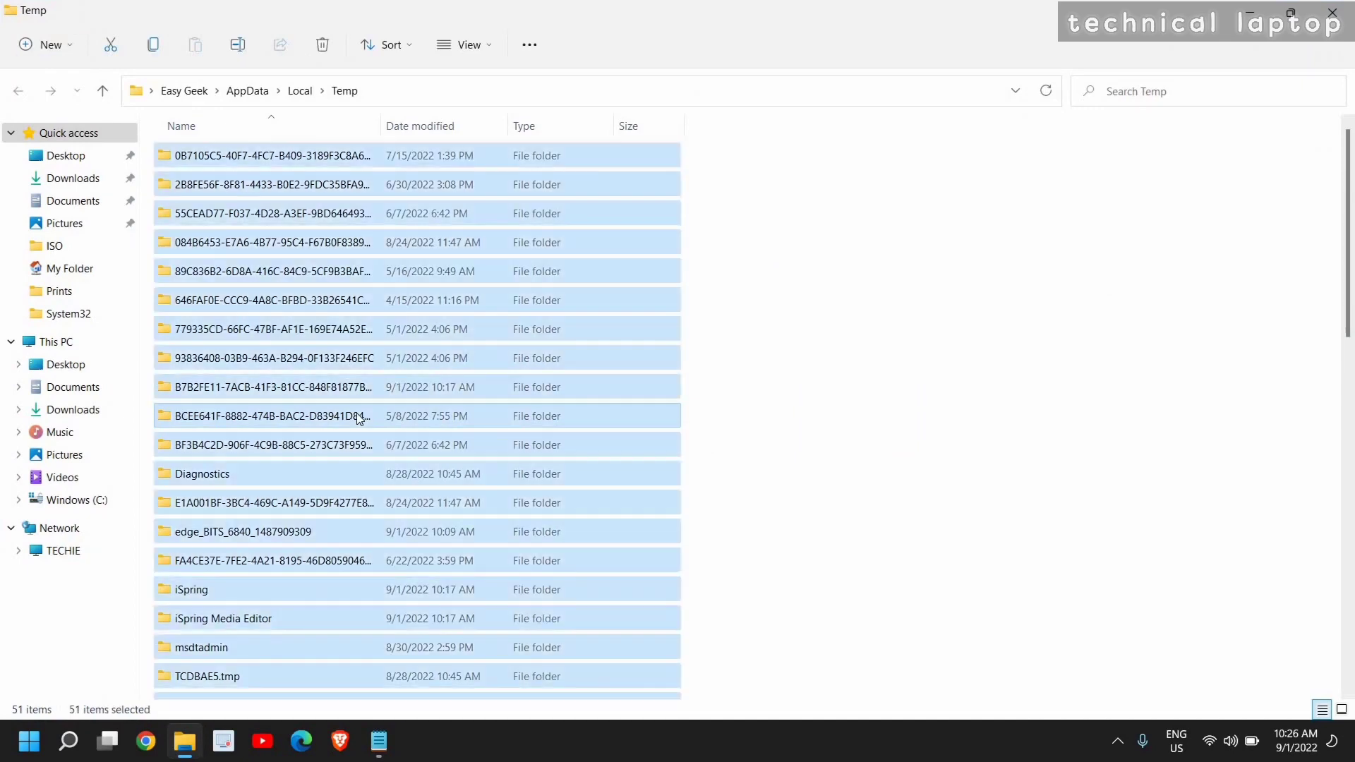
{"action": "key", "text": "shift+Delete"}
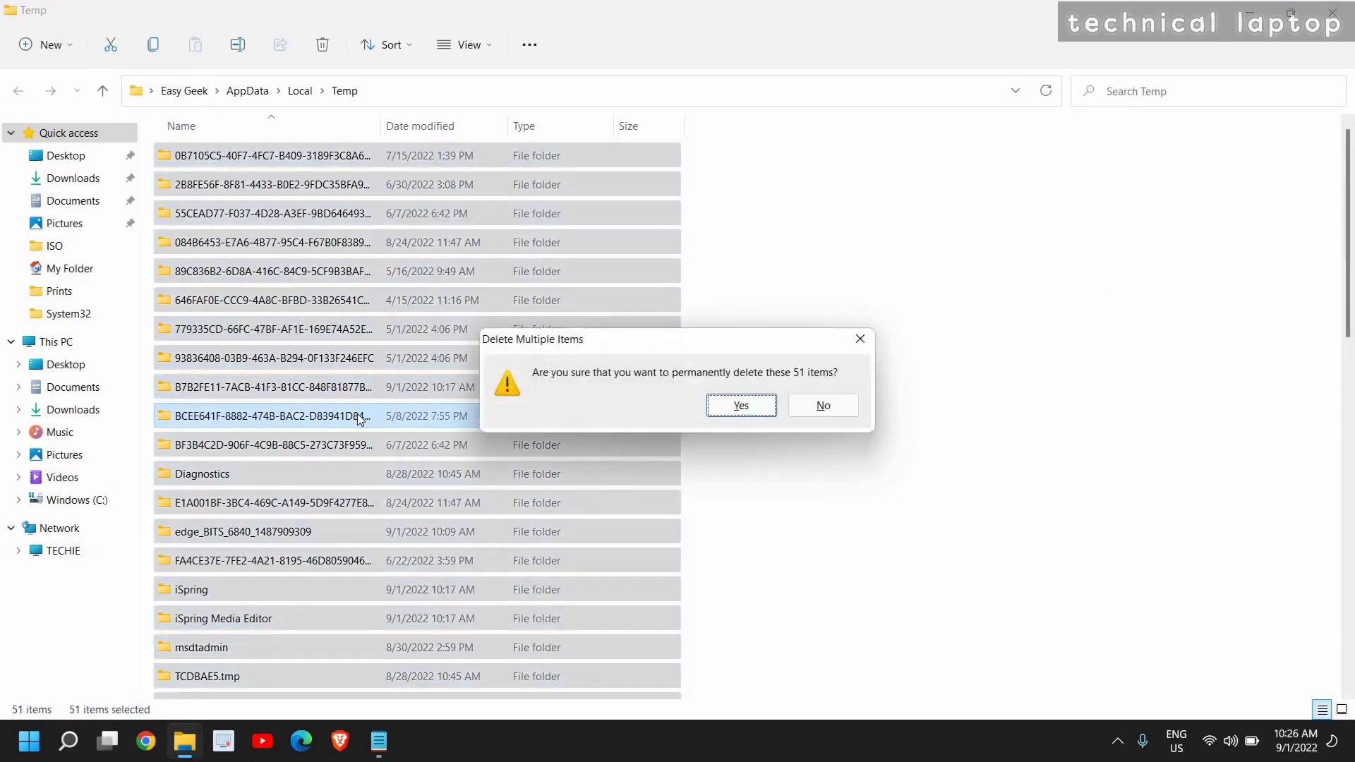
{"action": "key", "text": "Return"}
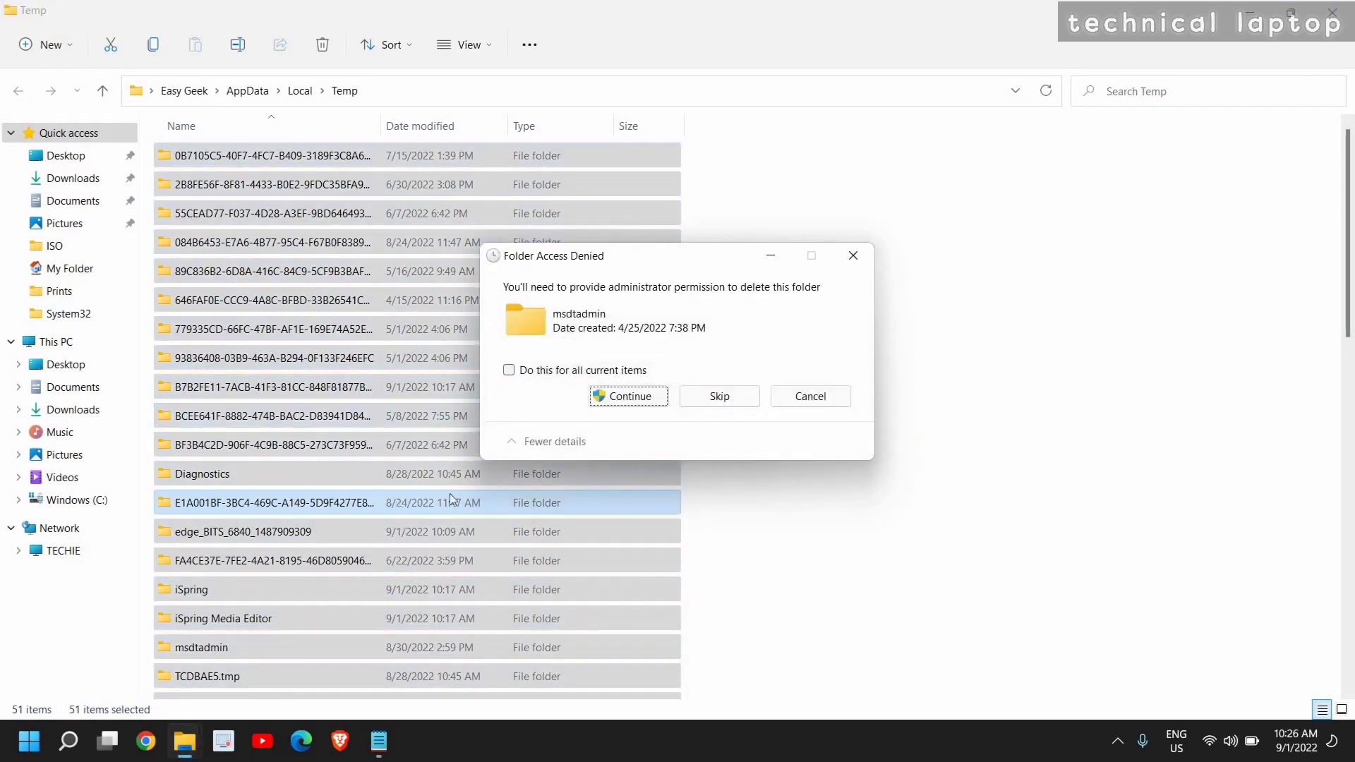
{"action": "left_click", "coordinate": [606, 406]}
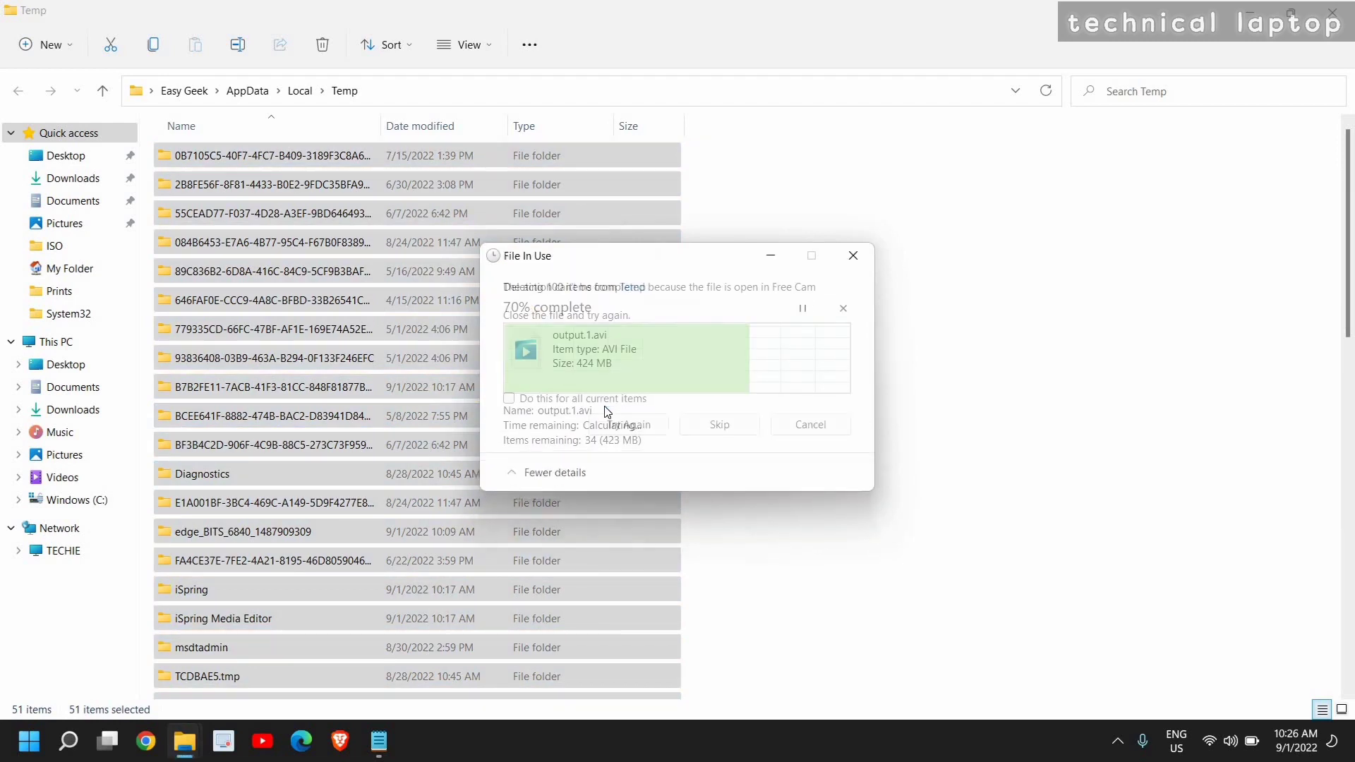
{"action": "left_click", "coordinate": [812, 426]}
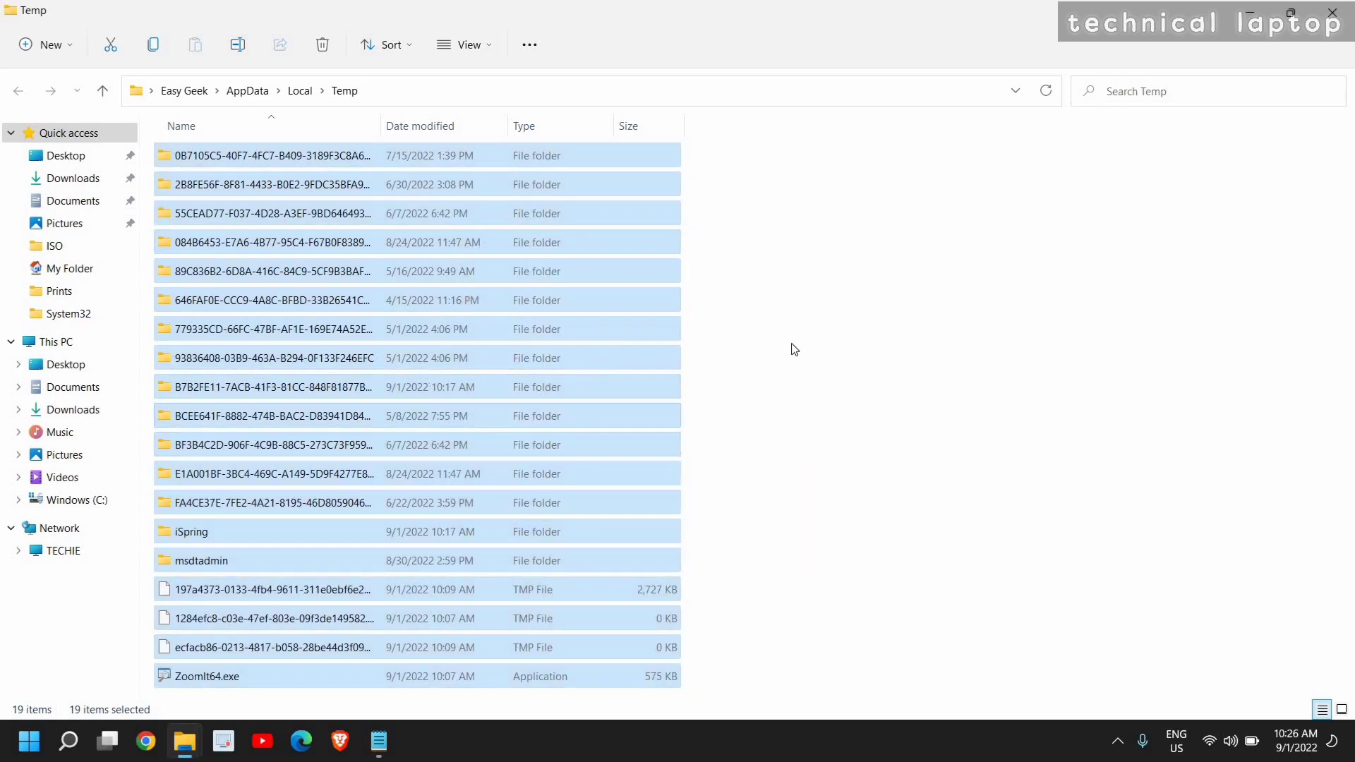
{"action": "left_click", "coordinate": [385, 257]}
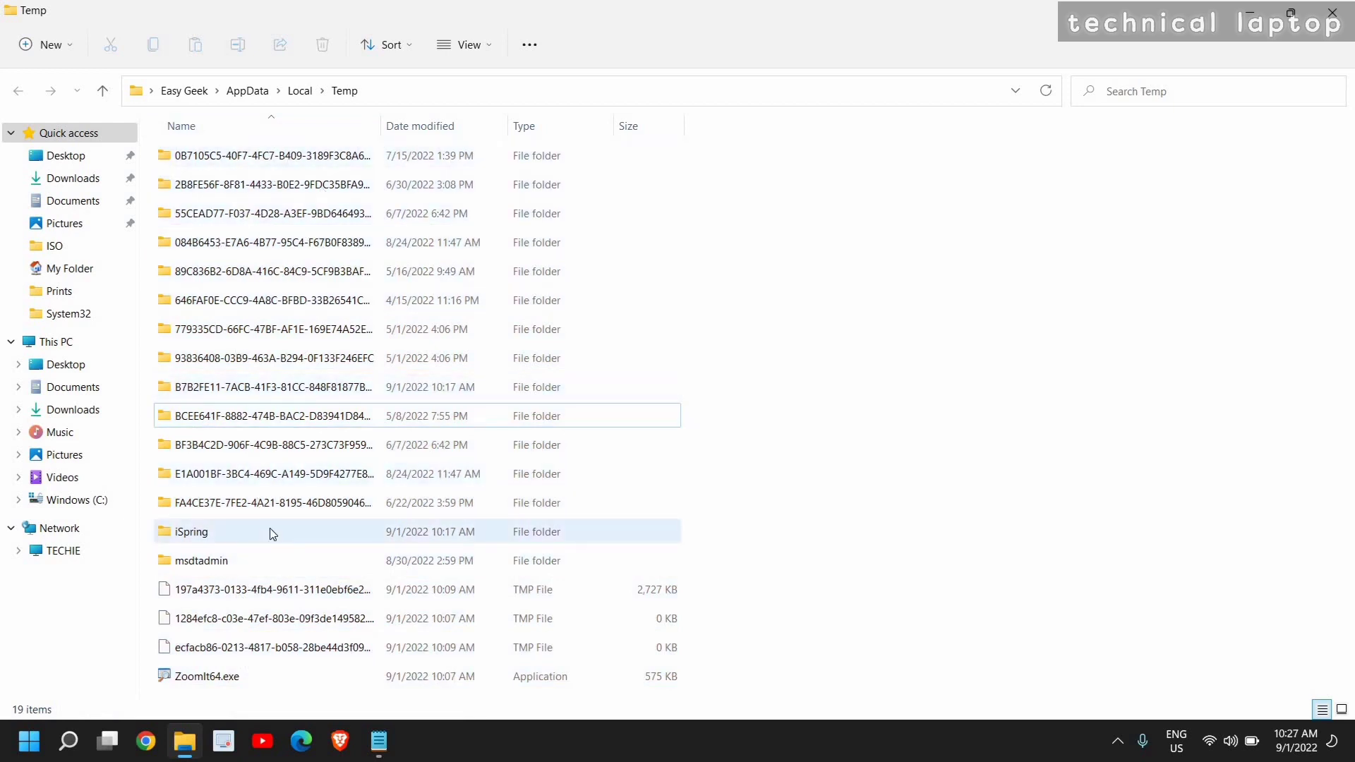
{"action": "left_click", "coordinate": [1330, 14]}
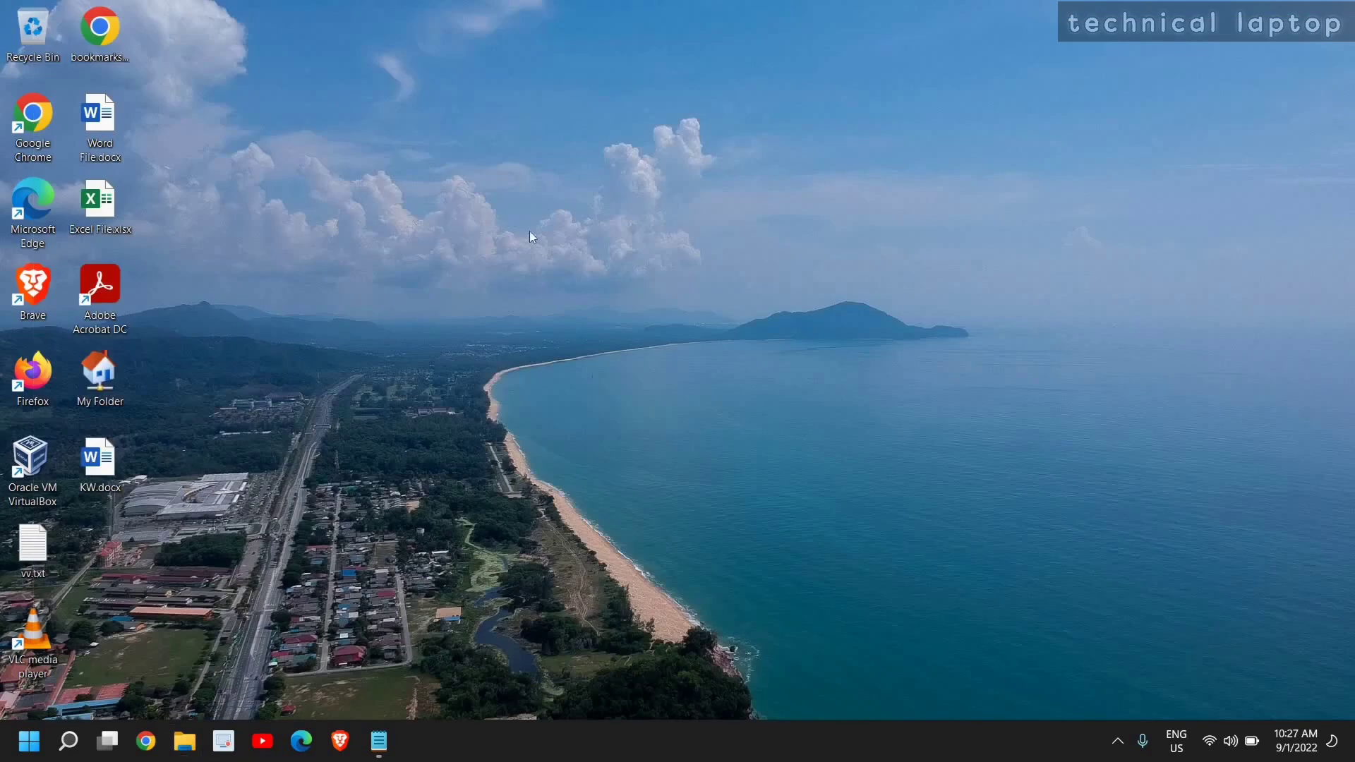
{"action": "right_click", "coordinate": [513, 211]}
{"action": "left_click", "coordinate": [563, 274]}
{"action": "right_click", "coordinate": [464, 130]}
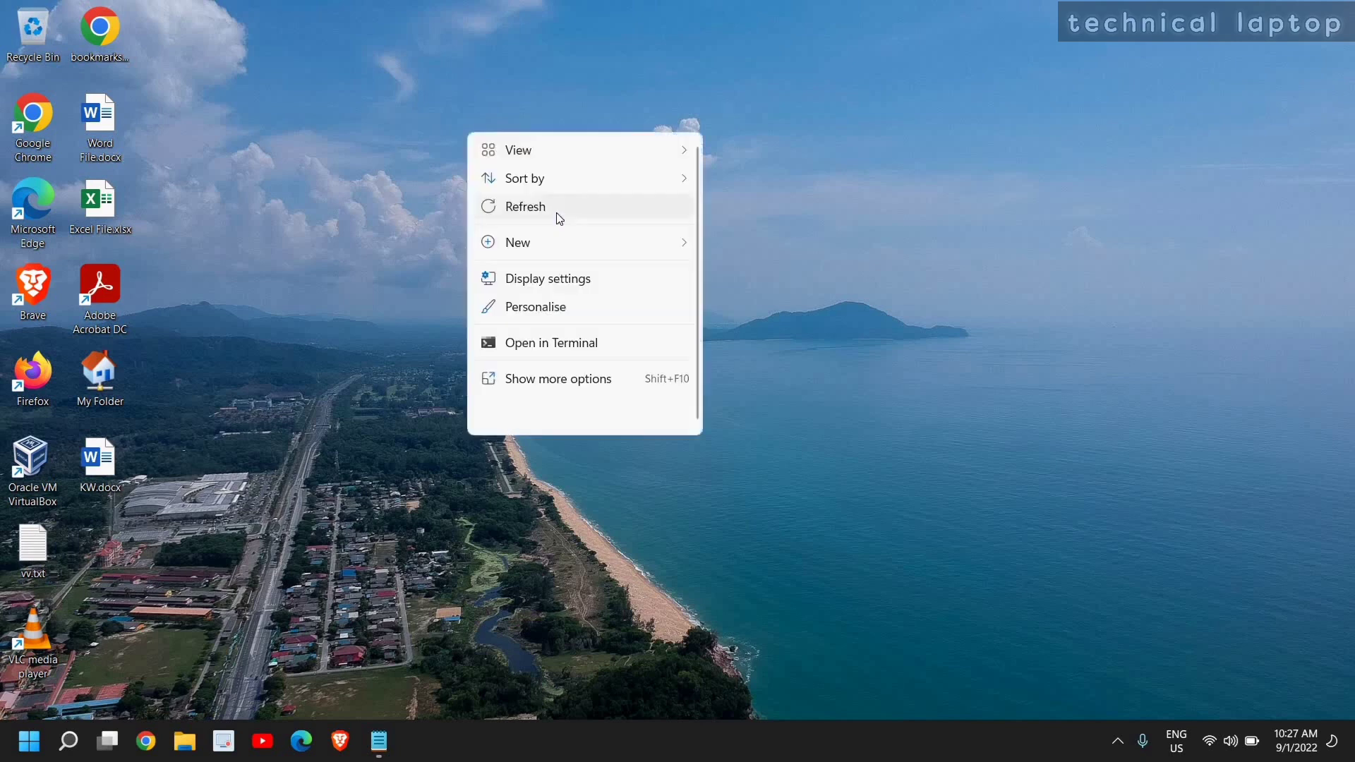
{"action": "left_click", "coordinate": [556, 212]}
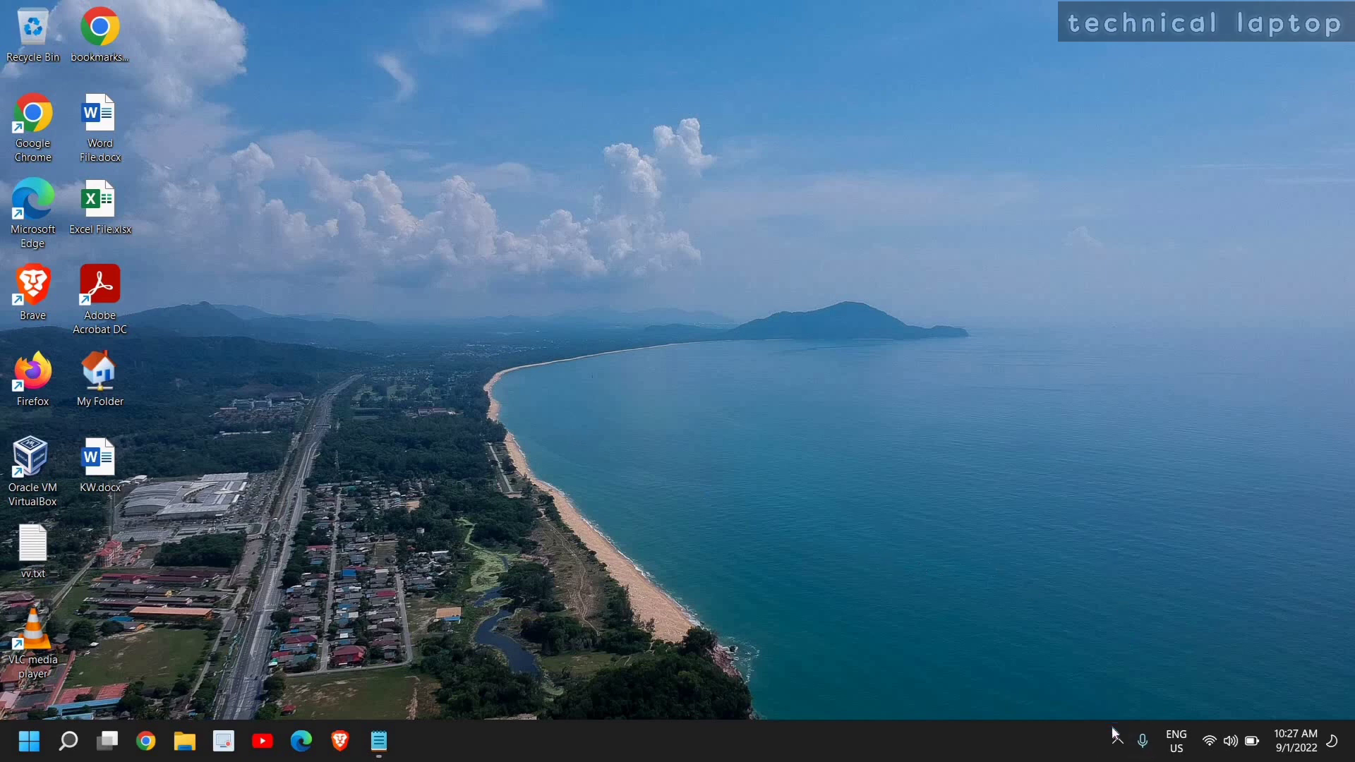
- Open Windows Security from the tray and go to Virus & threat protection's Scan options
{"action": "left_click", "coordinate": [1118, 744]}
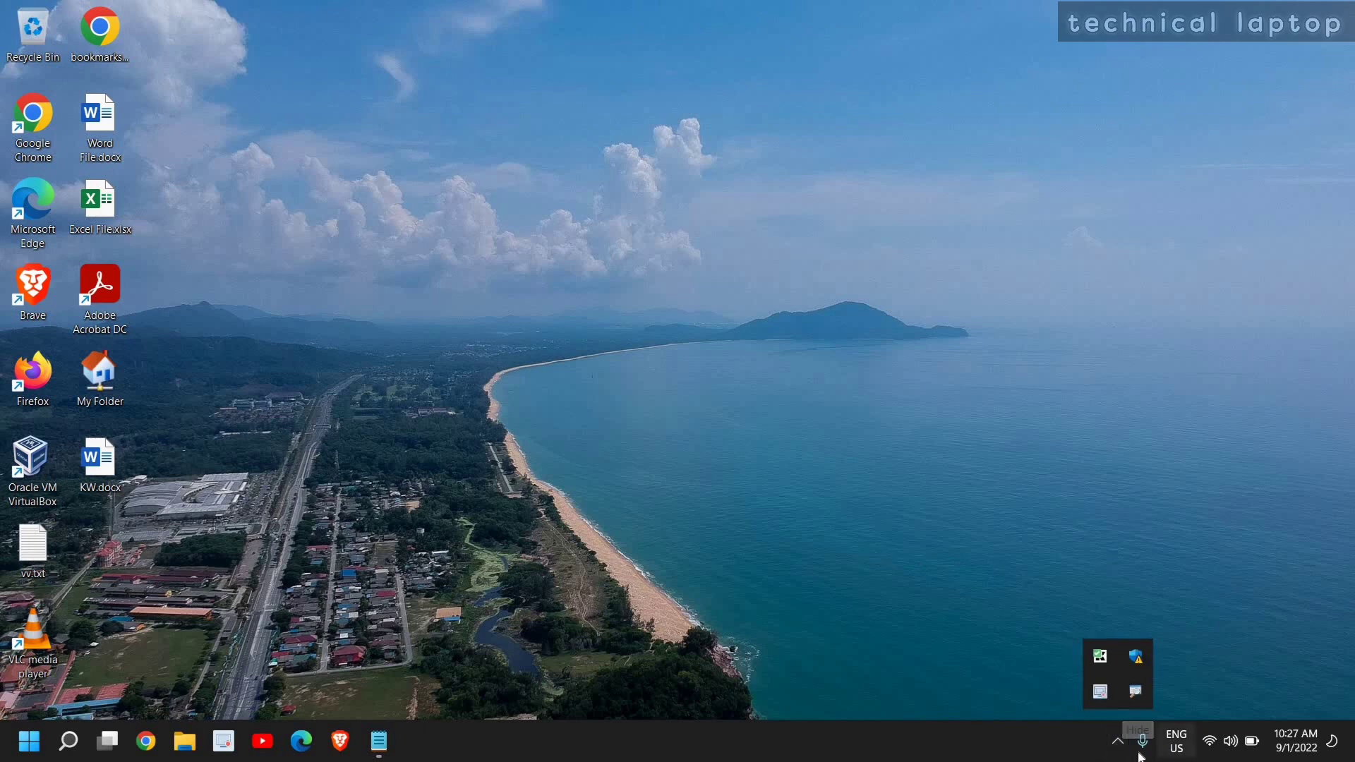
{"action": "mouse_move", "coordinate": [1136, 756]}
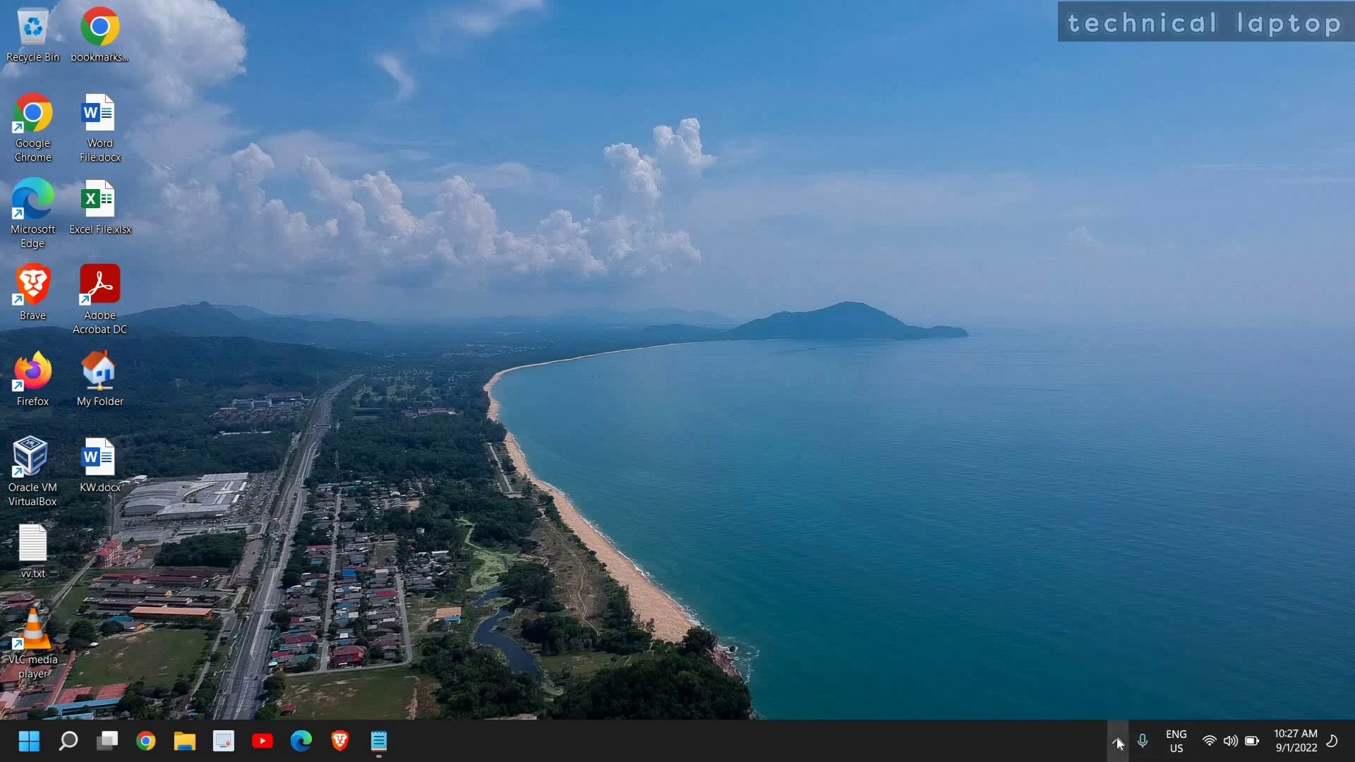
{"action": "left_click", "coordinate": [1136, 658]}
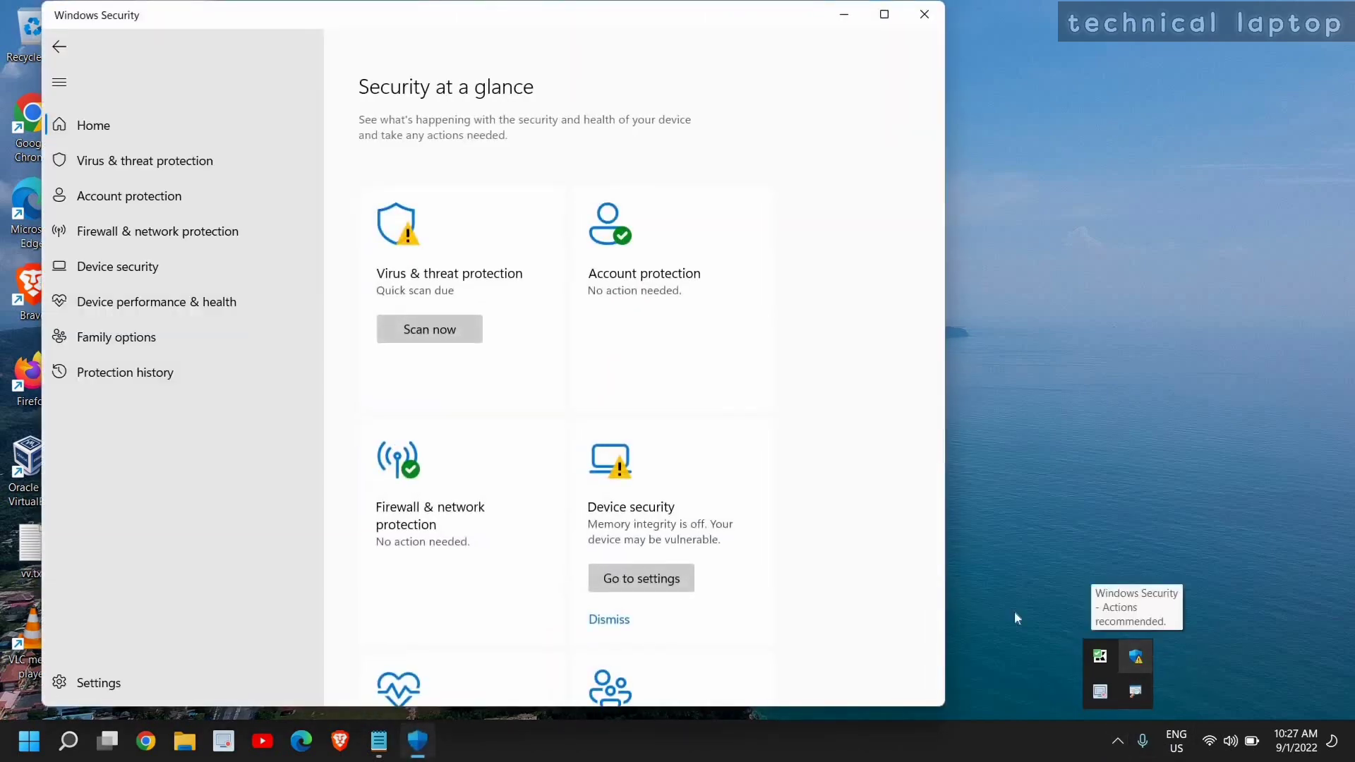
{"action": "left_click", "coordinate": [453, 262]}
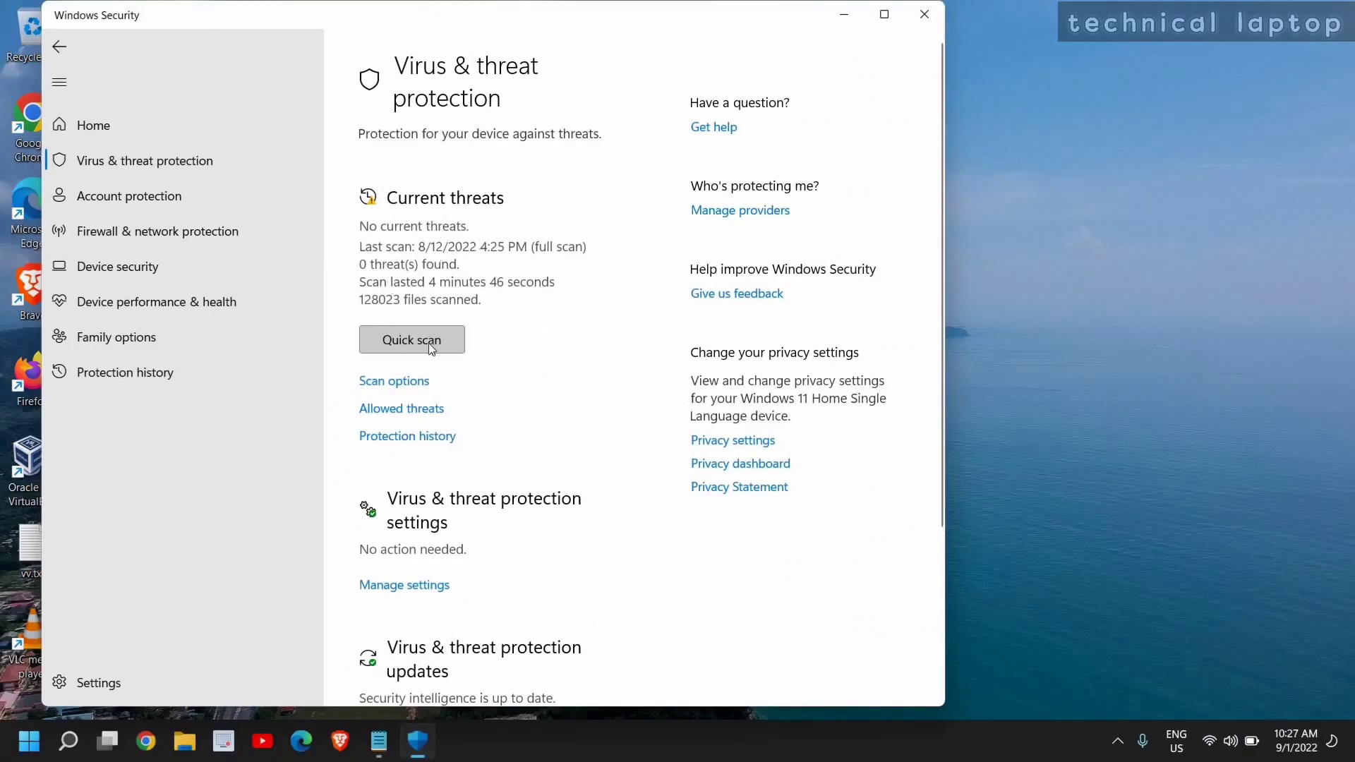
{"action": "left_click", "coordinate": [392, 385]}
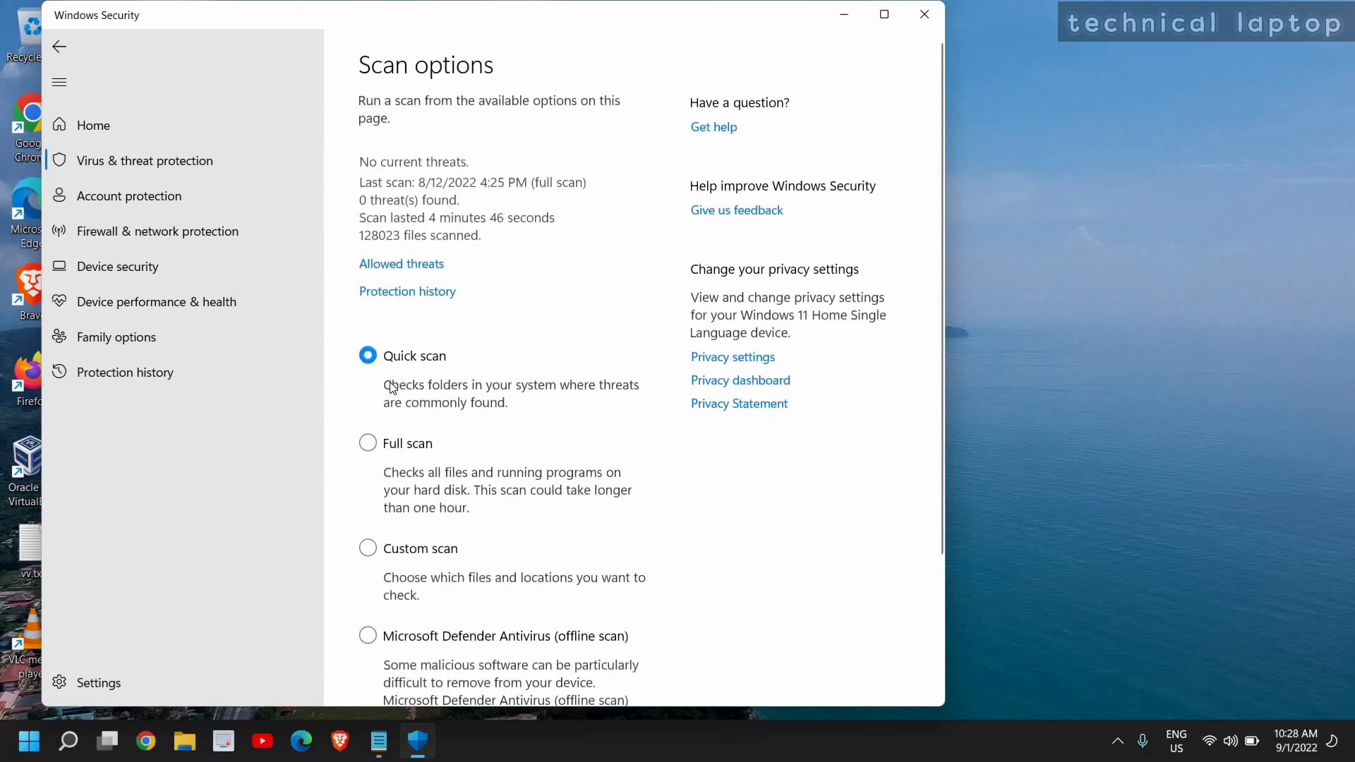
- Select Full scan and start it with Scan now
{"action": "left_click", "coordinate": [368, 444]}
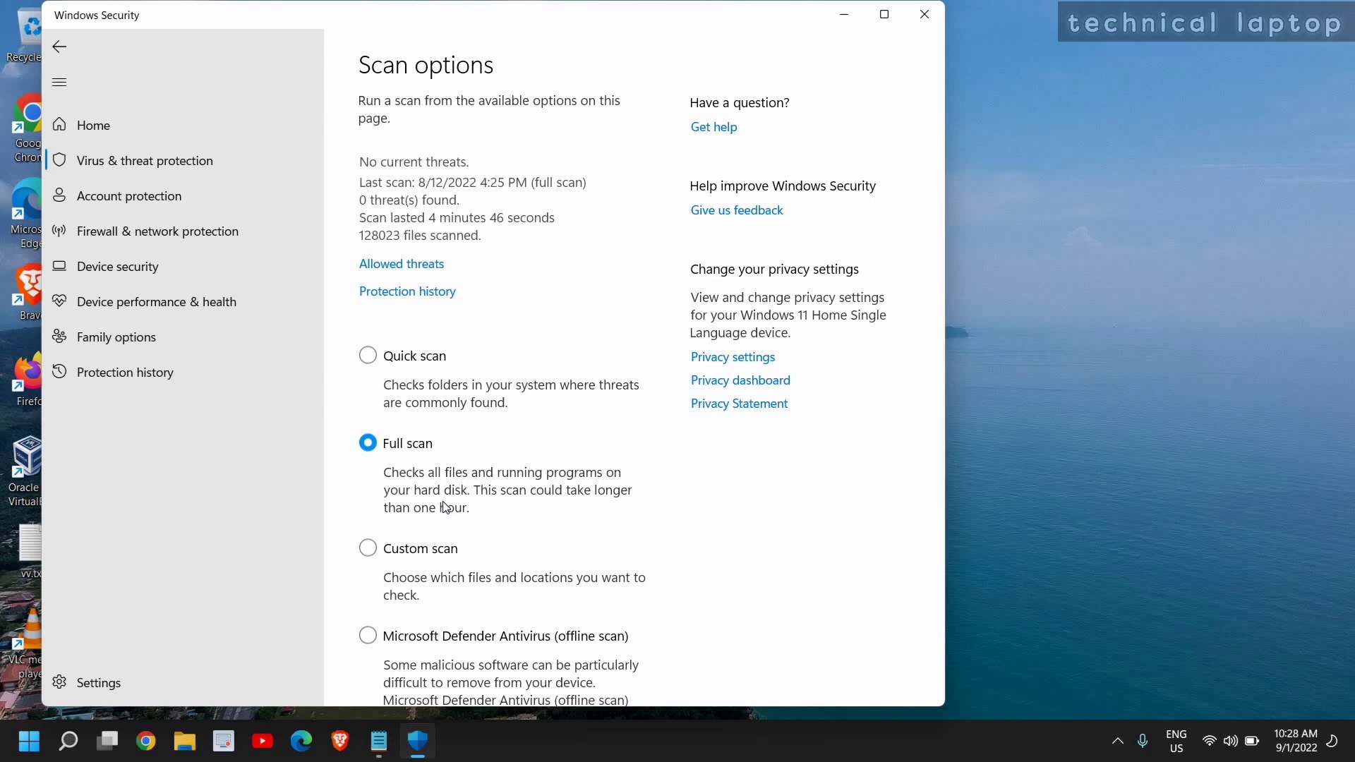
{"action": "scroll", "coordinate": [445, 506], "scroll_direction": "down", "scroll_amount": 3}
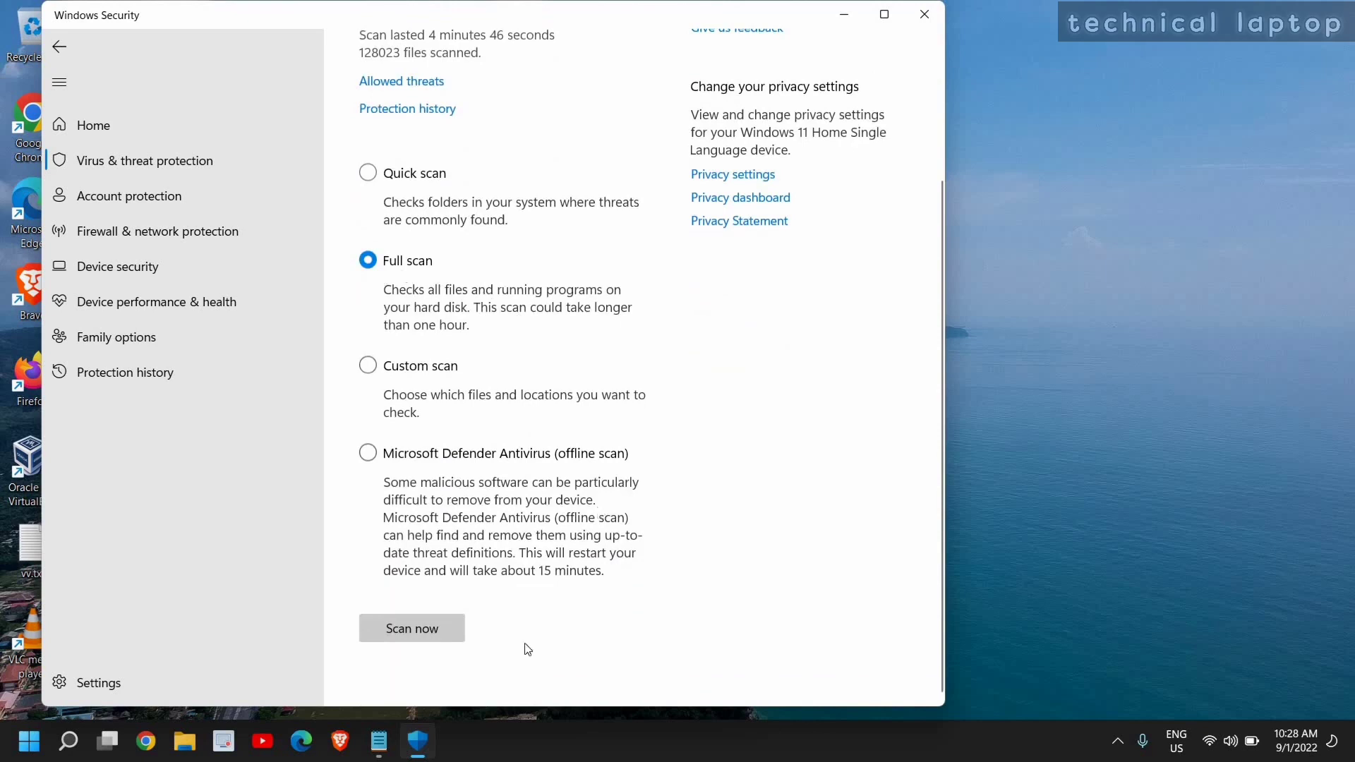
{"action": "left_click", "coordinate": [402, 641]}
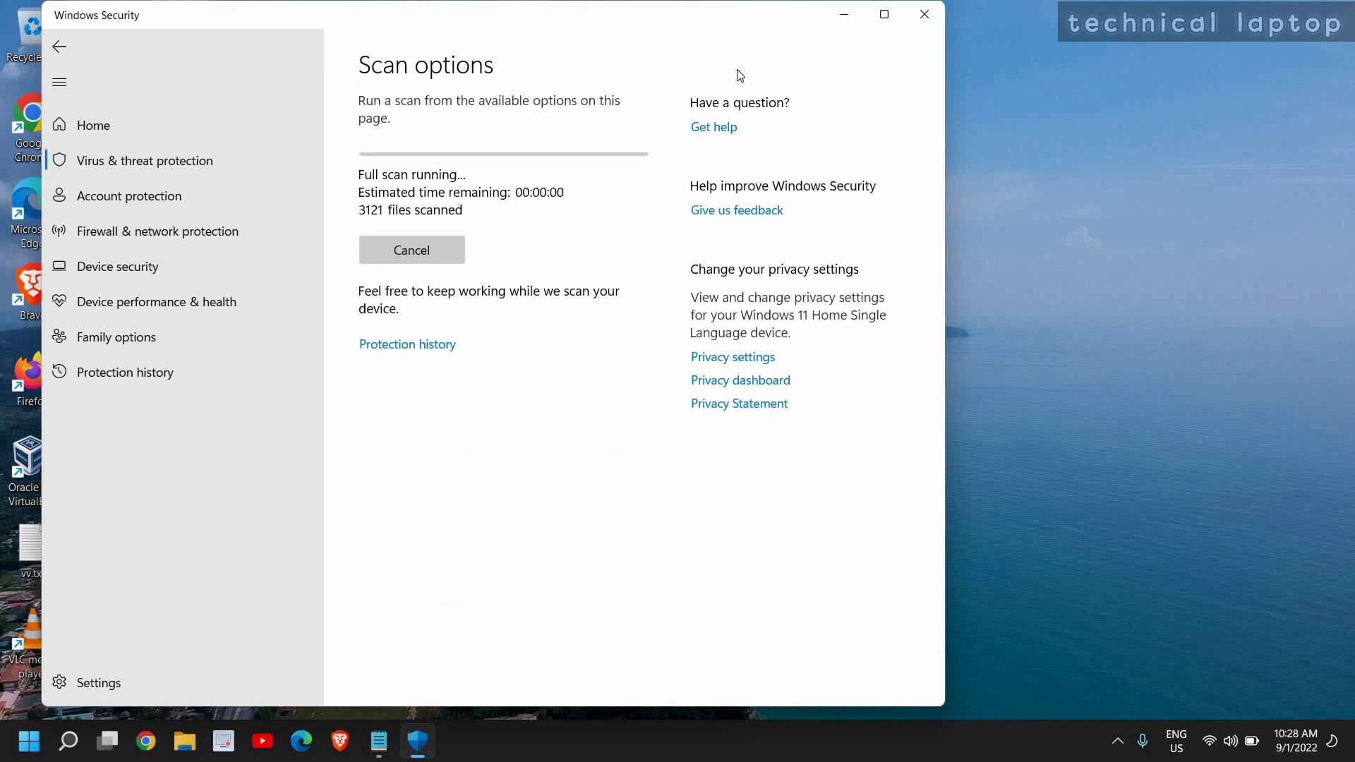
- Minimize Windows Security, restore it twice to check scan progress, then minimize it again
{"action": "left_click", "coordinate": [844, 15]}
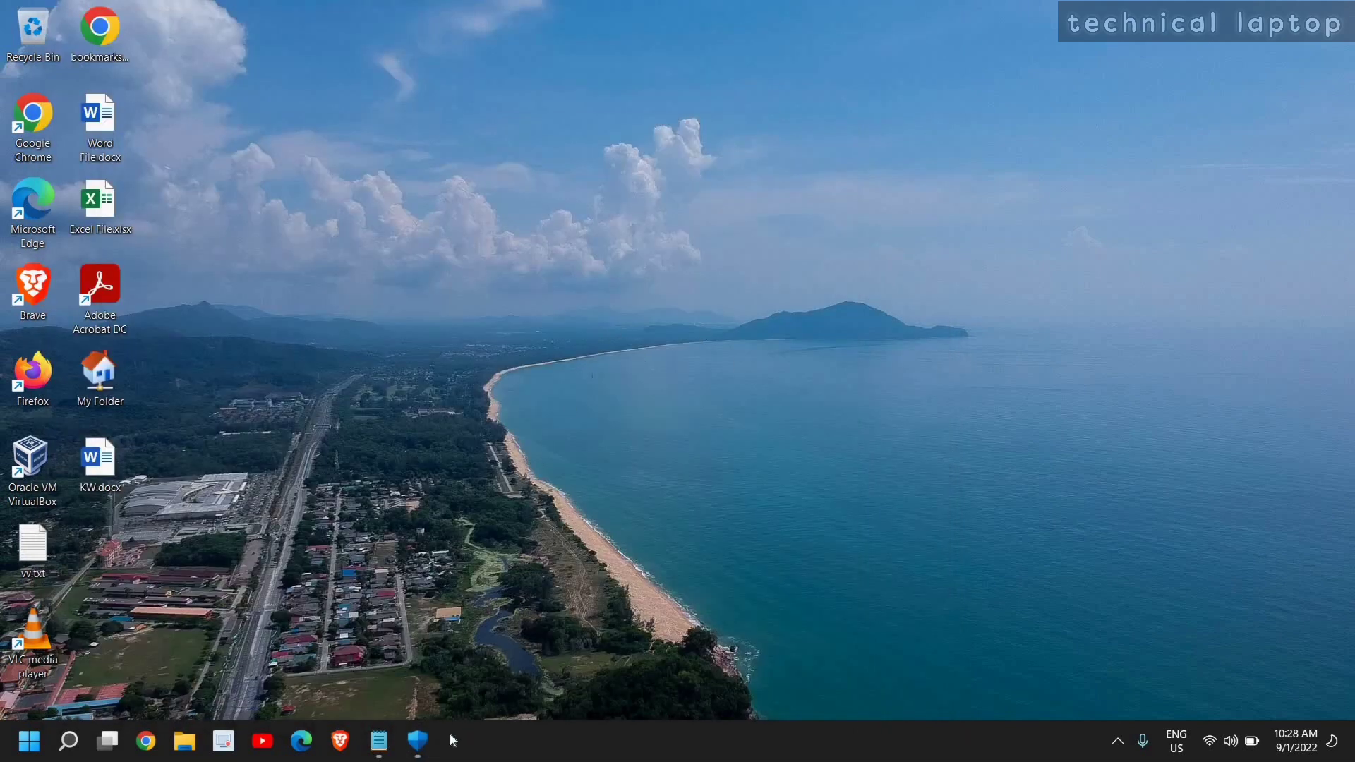
{"action": "left_click", "coordinate": [418, 740]}
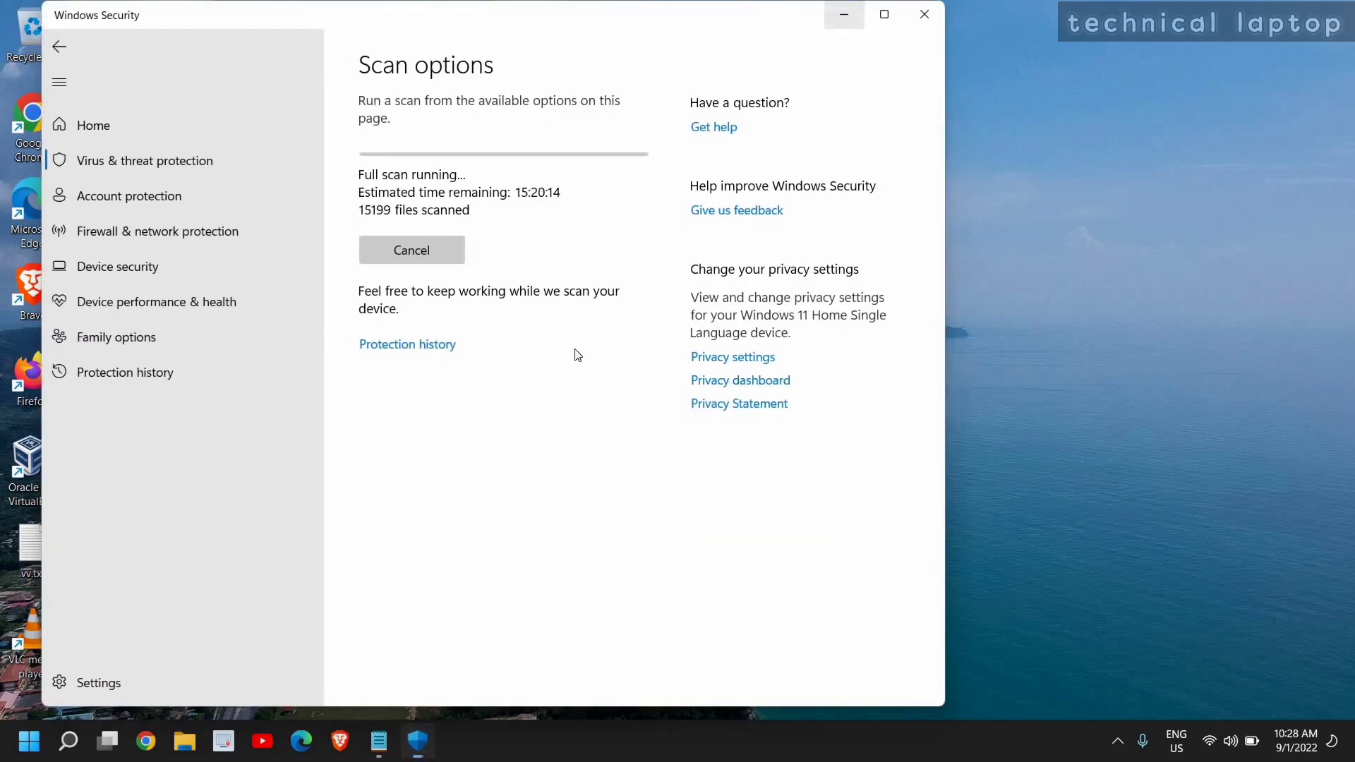
{"action": "left_click", "coordinate": [418, 740]}
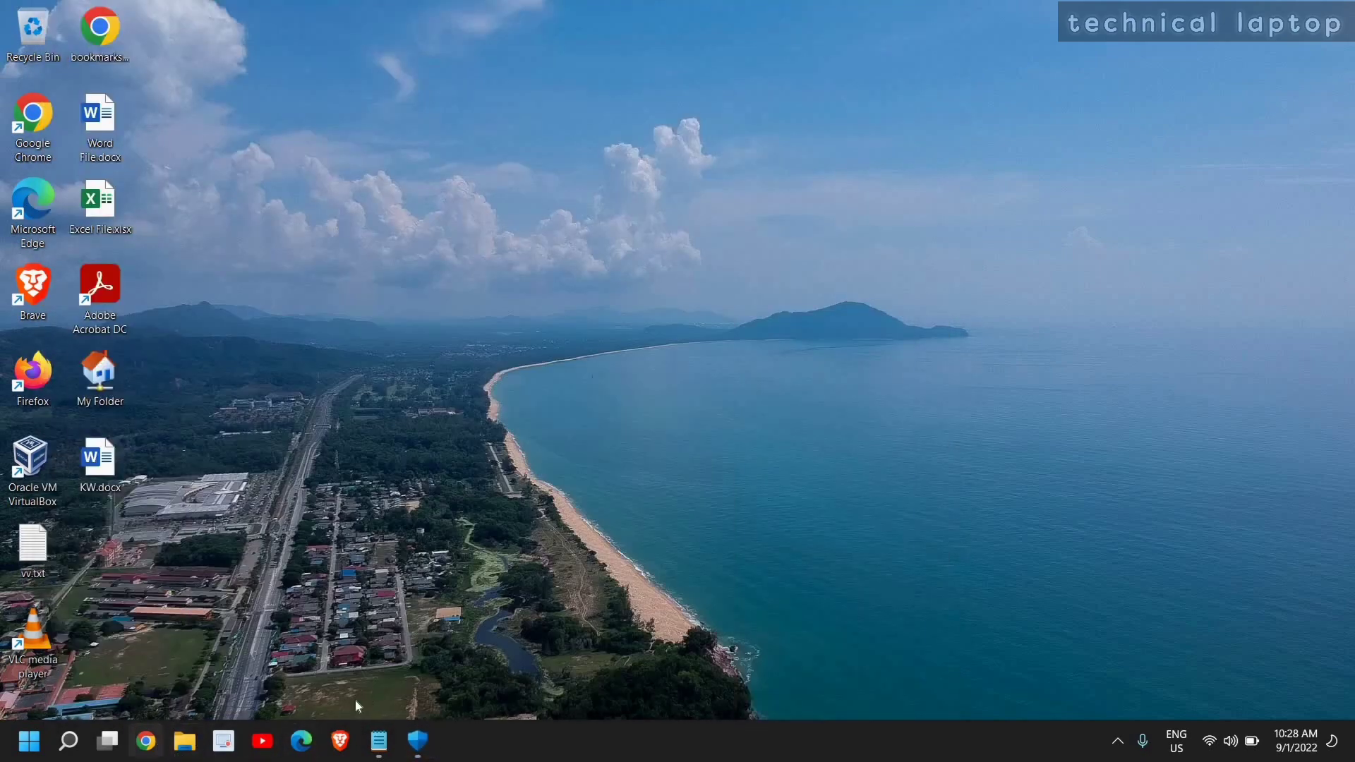
{"action": "left_click", "coordinate": [411, 746]}
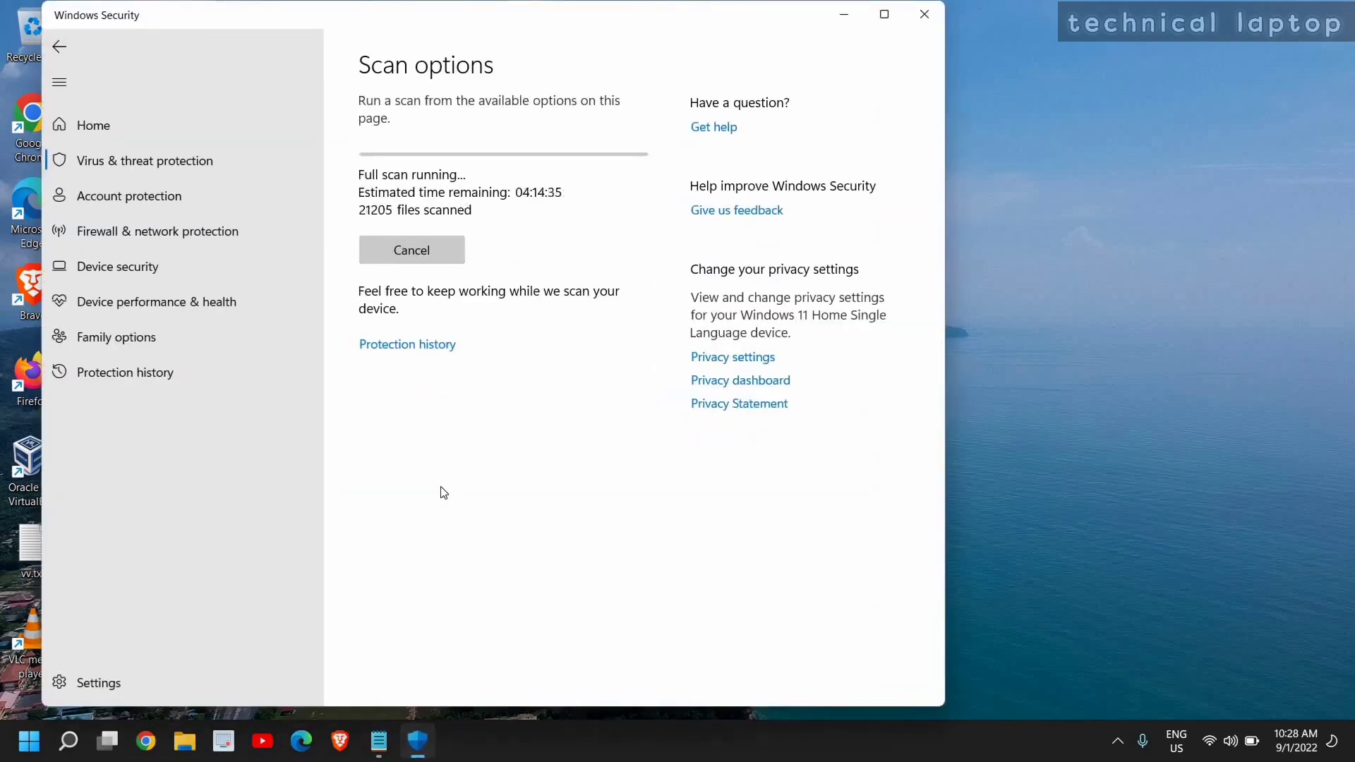
{"action": "left_click", "coordinate": [847, 27]}
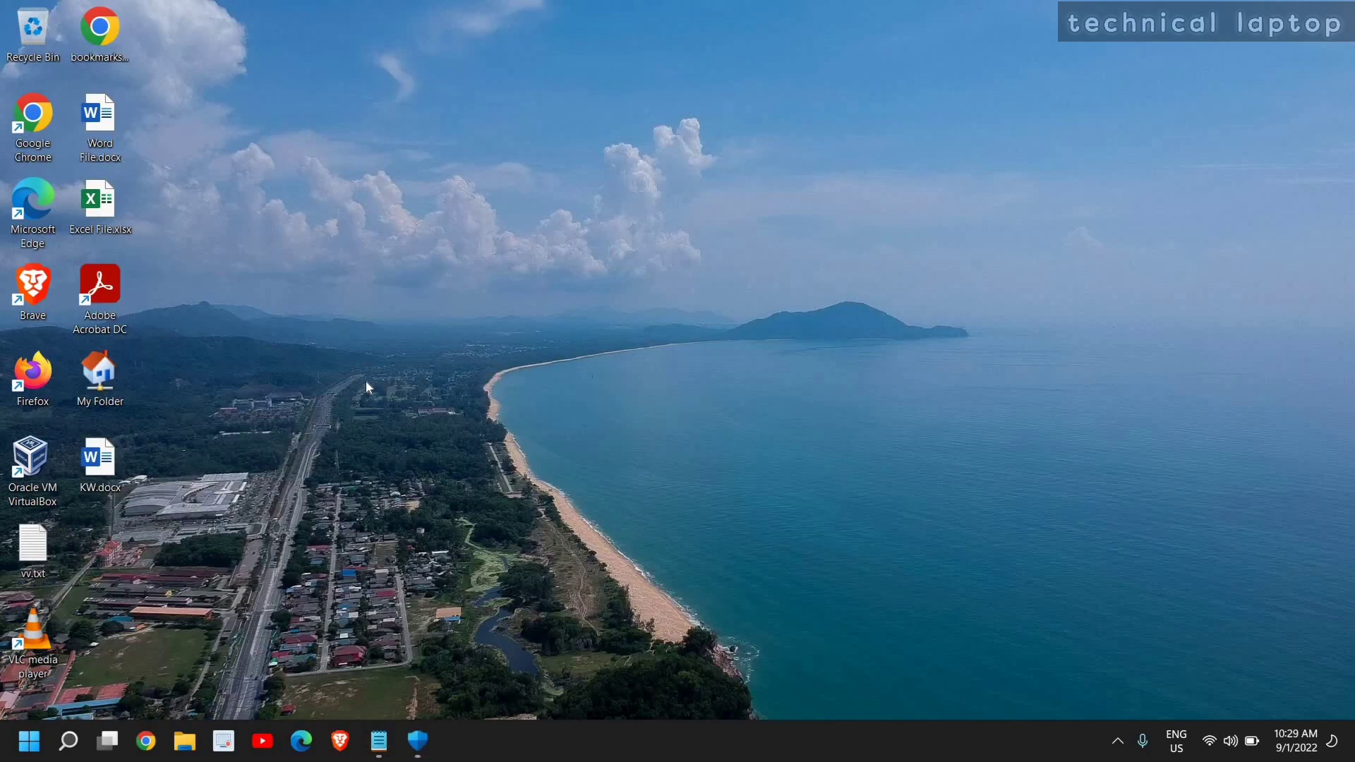
{"action": "right_click", "coordinate": [25, 751]}
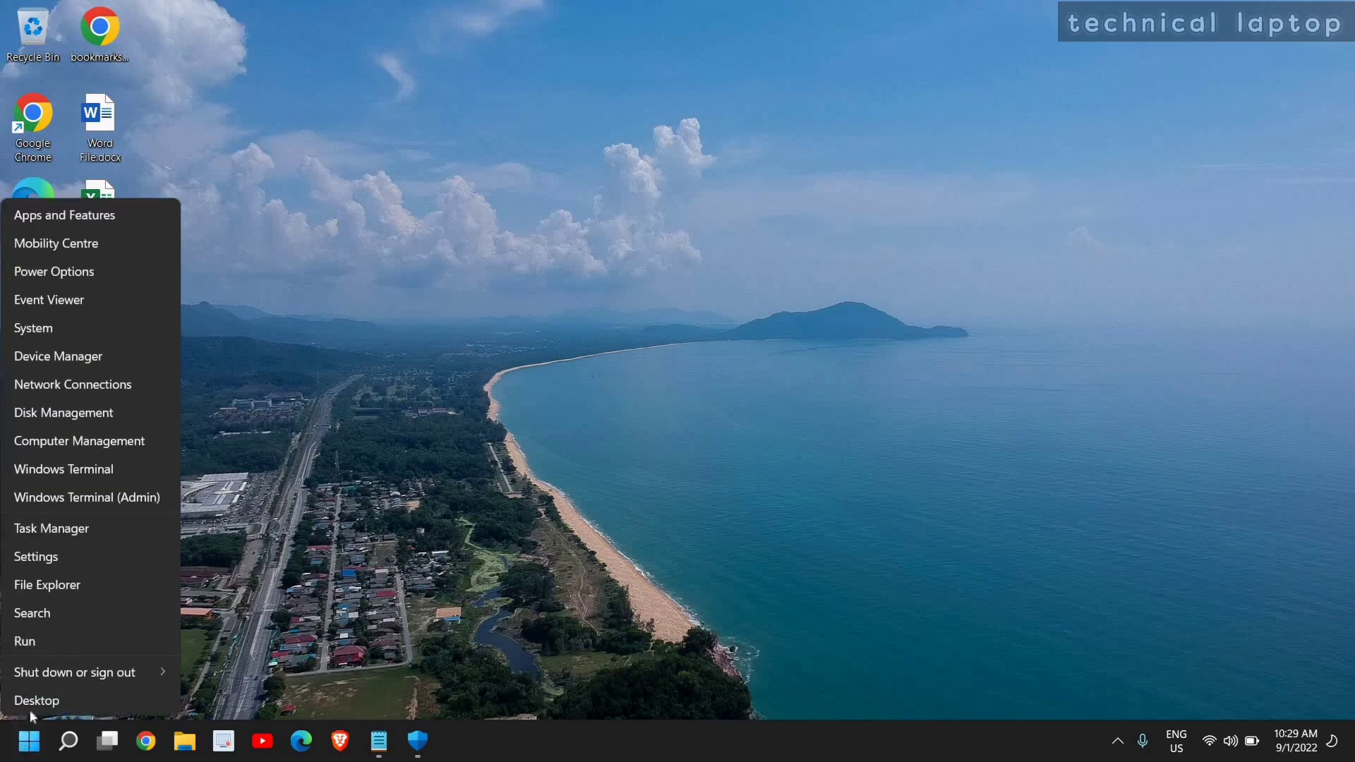
{"action": "left_click", "coordinate": [44, 531]}
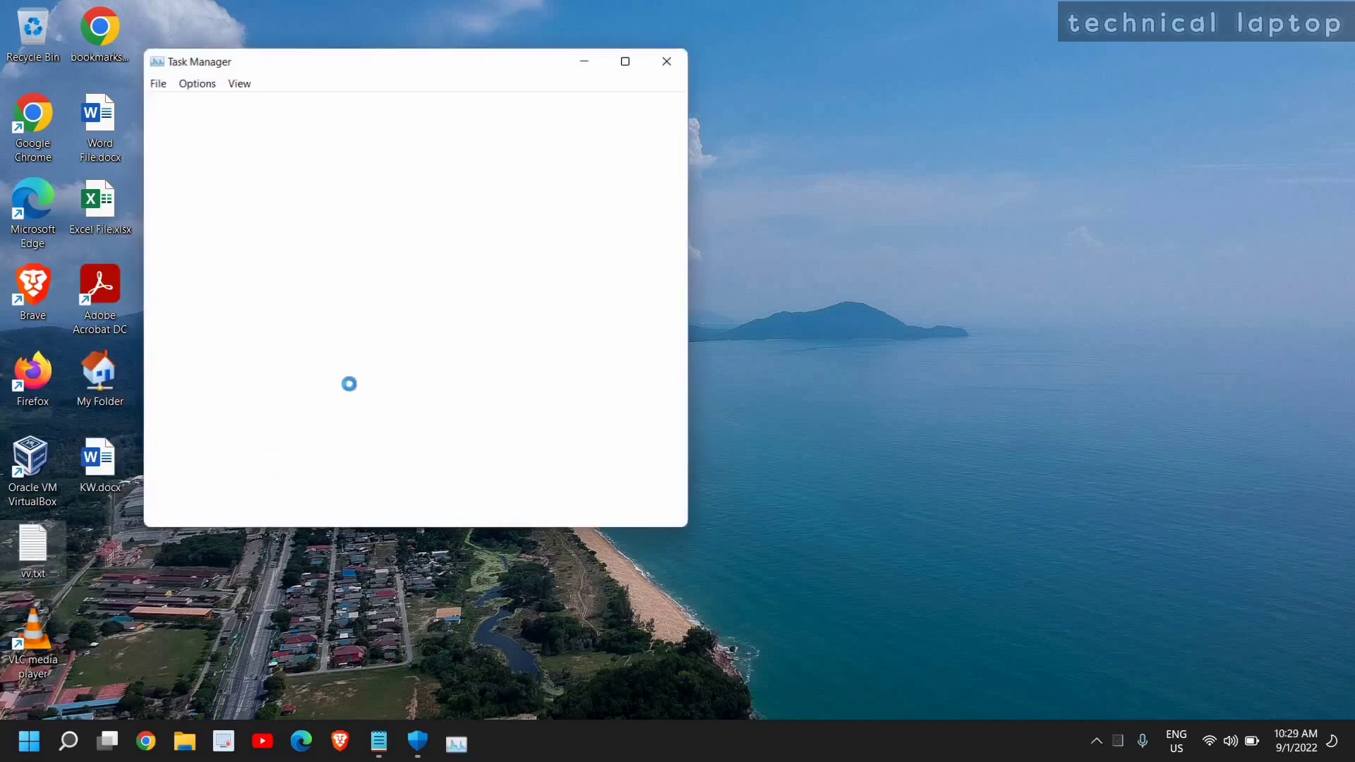
{"action": "left_click", "coordinate": [240, 106]}
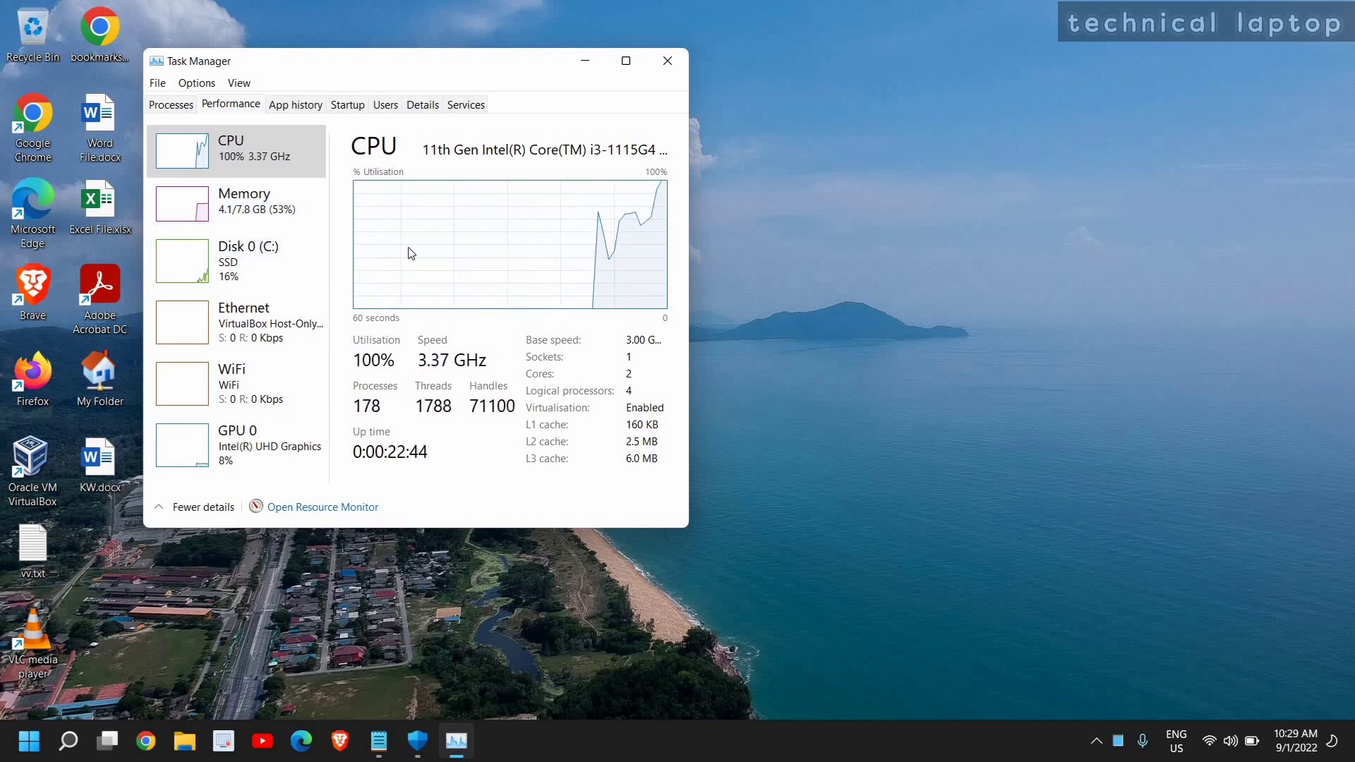
{"action": "left_click", "coordinate": [680, 60]}
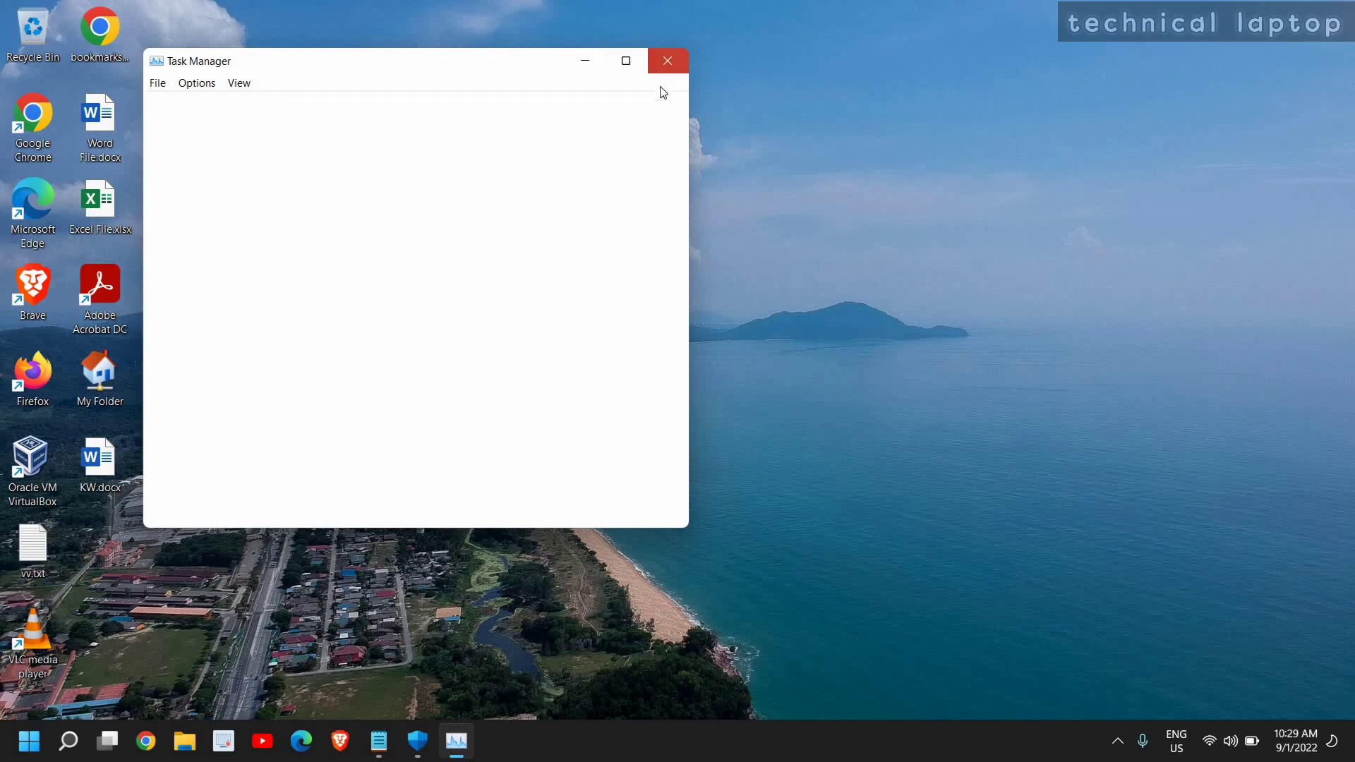